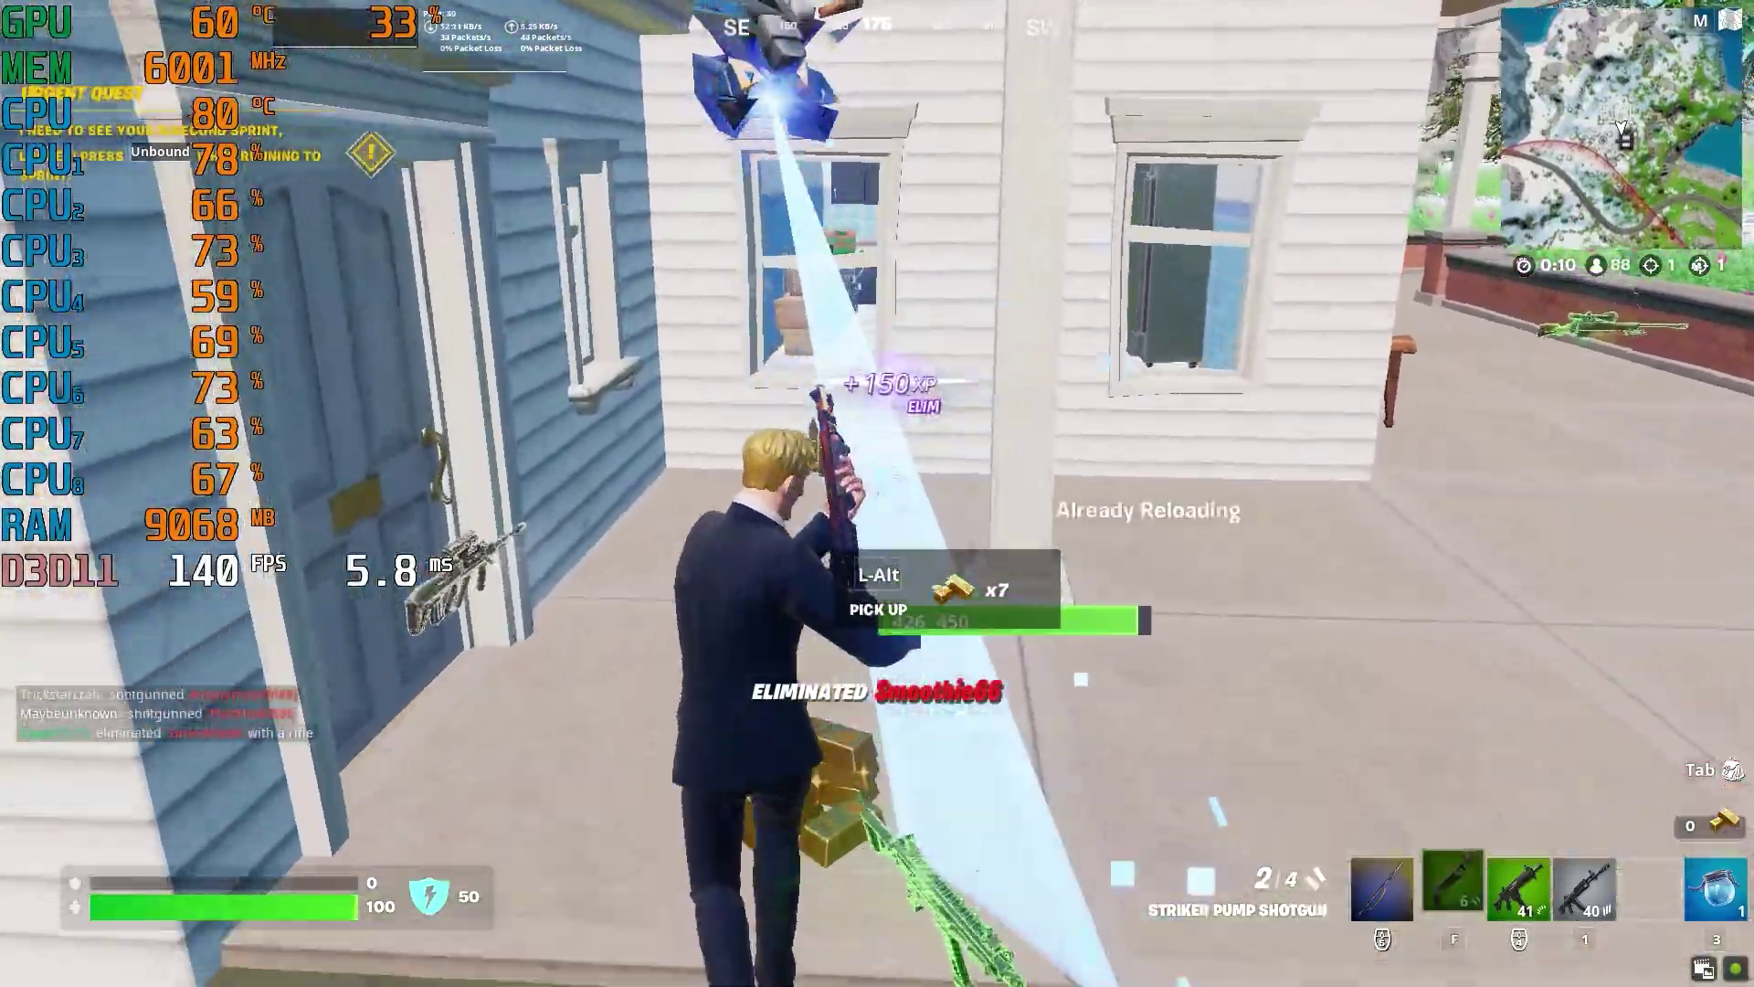
key("alt")
key("w")
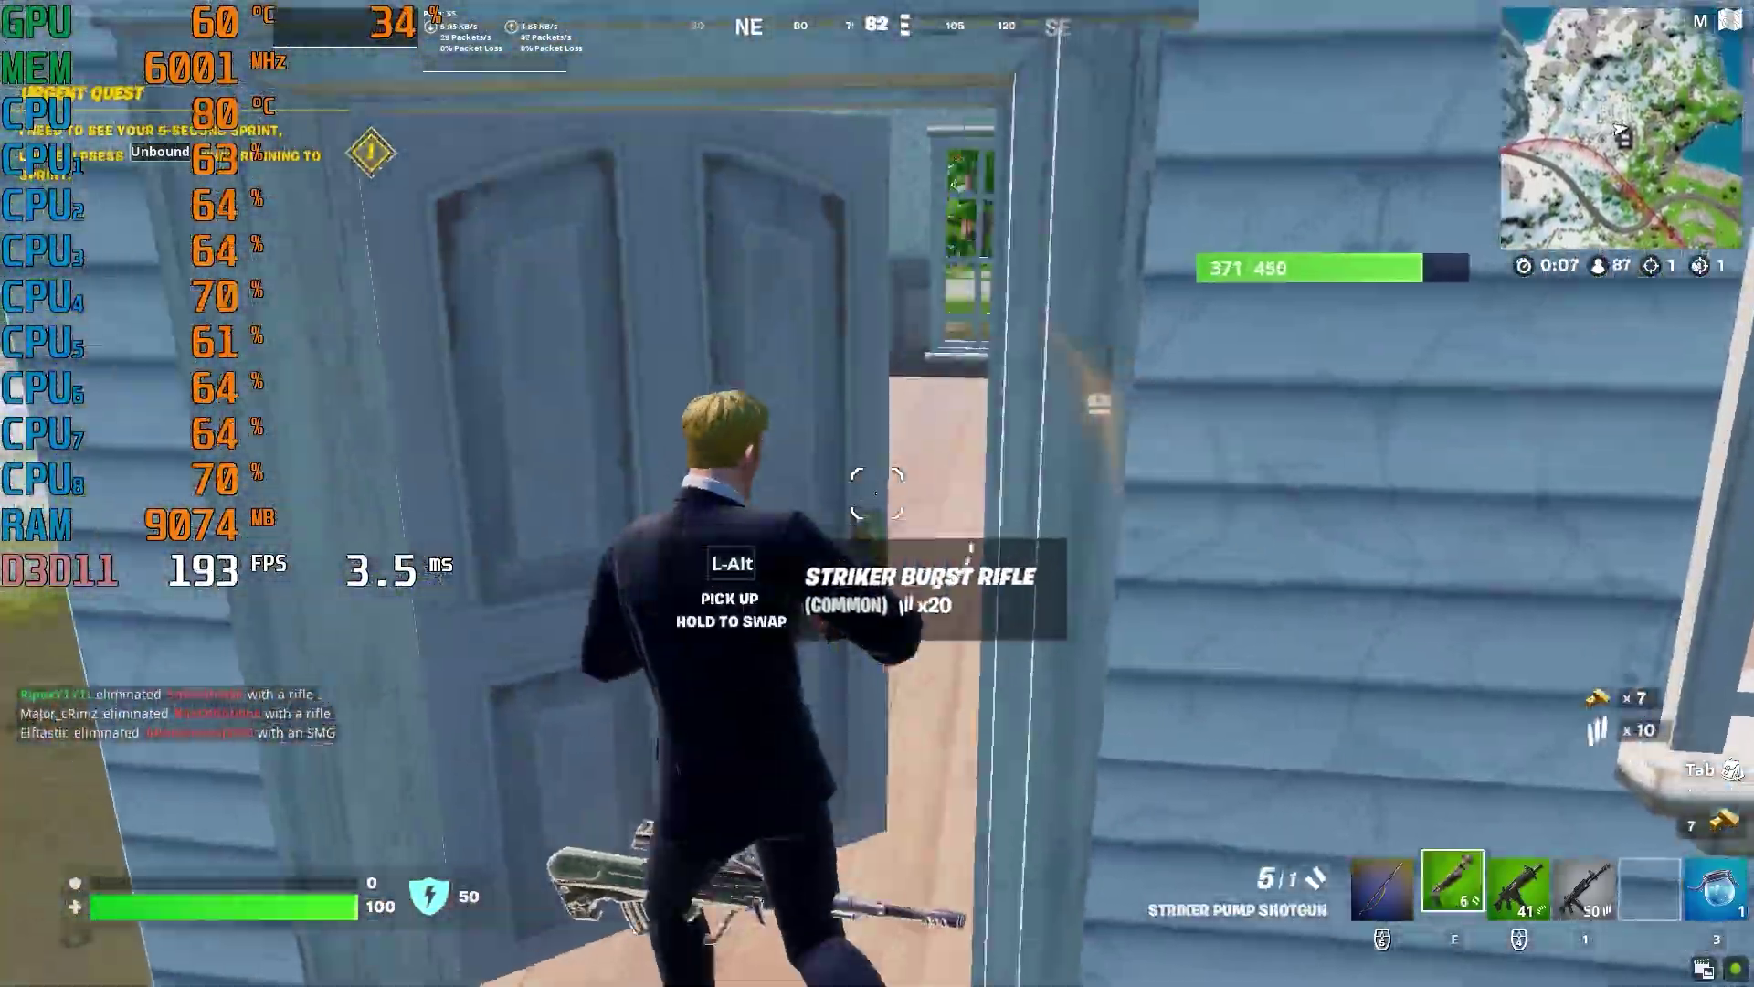
key("1")
key("r")
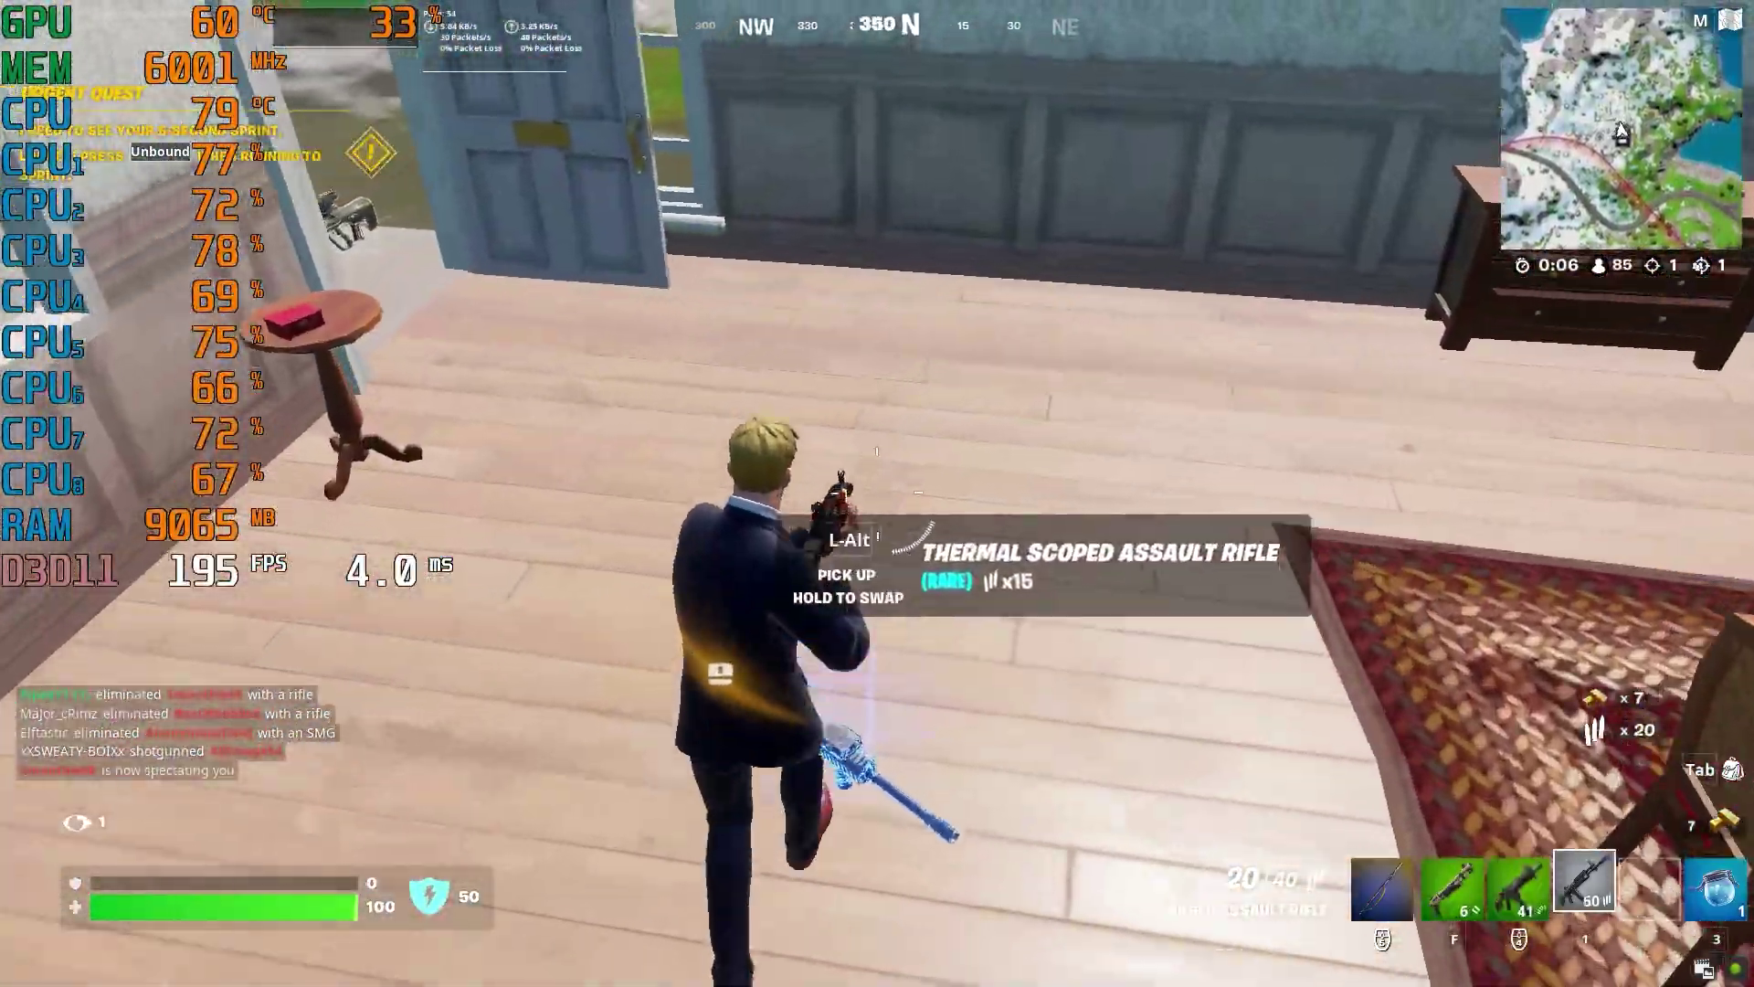
key("e")
key("2")
right_click(877, 493)
key("w")
key("3")
key("w")
left_click(877, 493)
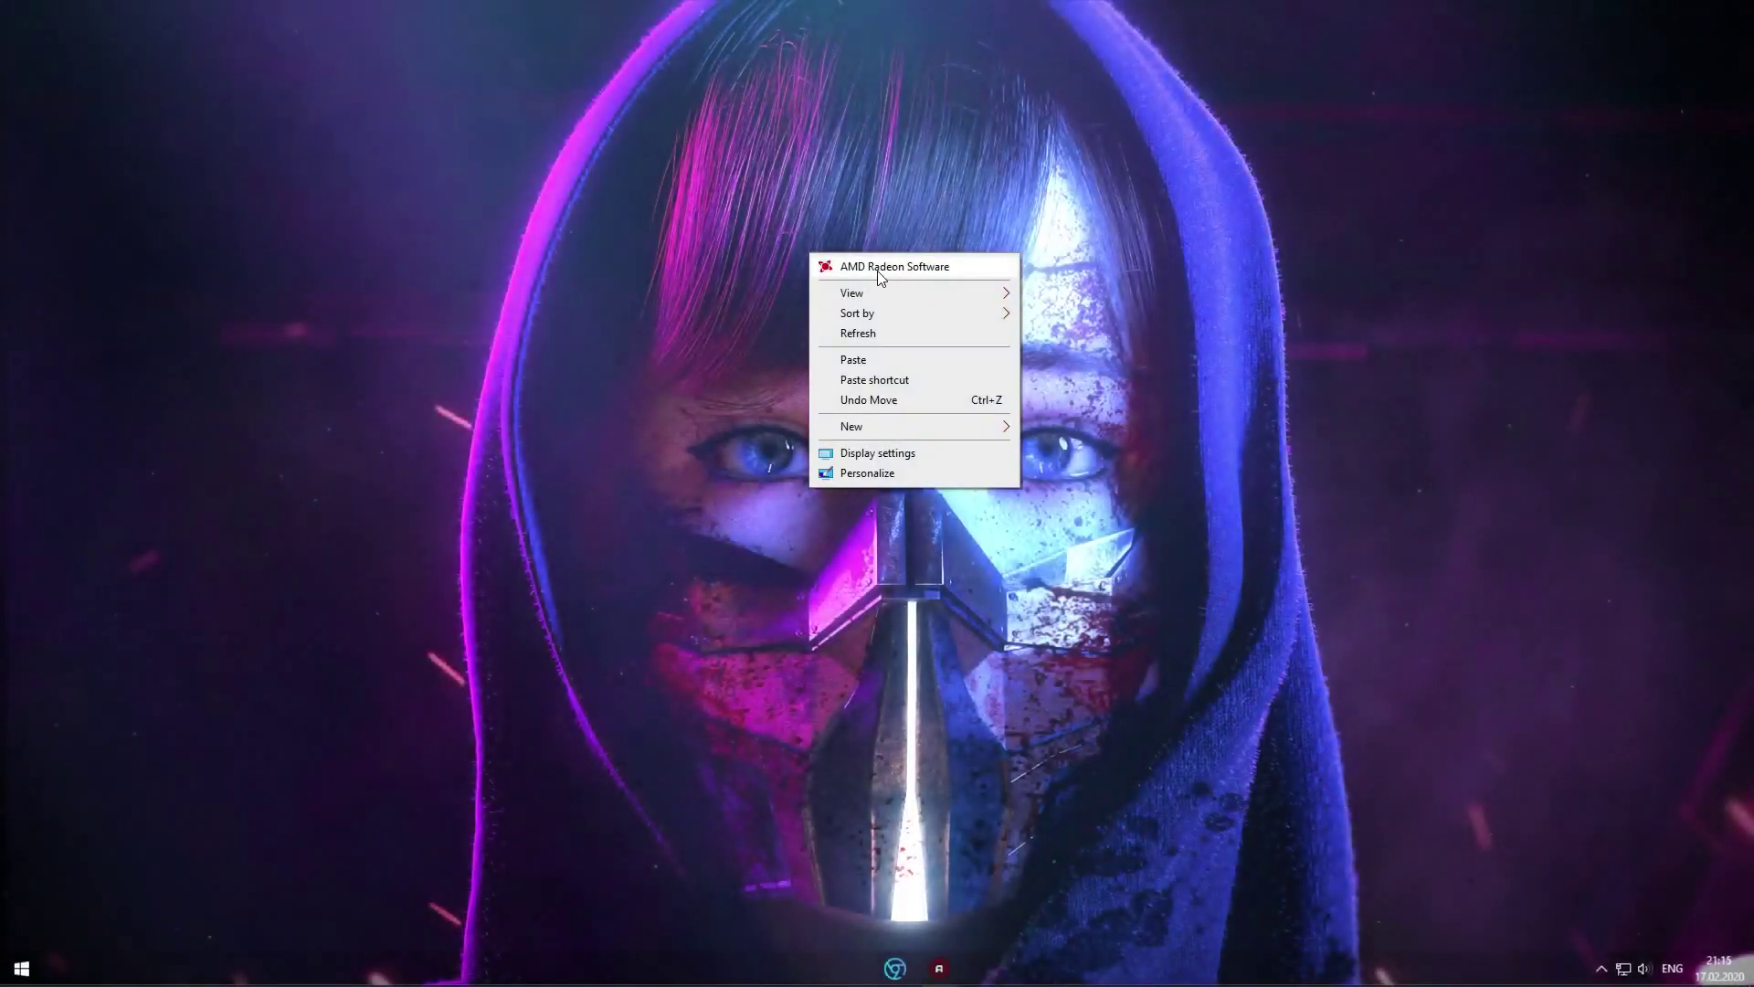
Open AMD Radeon Software, restore all its settings to factory defaults and skip the quick setup.
left_click(879, 267)
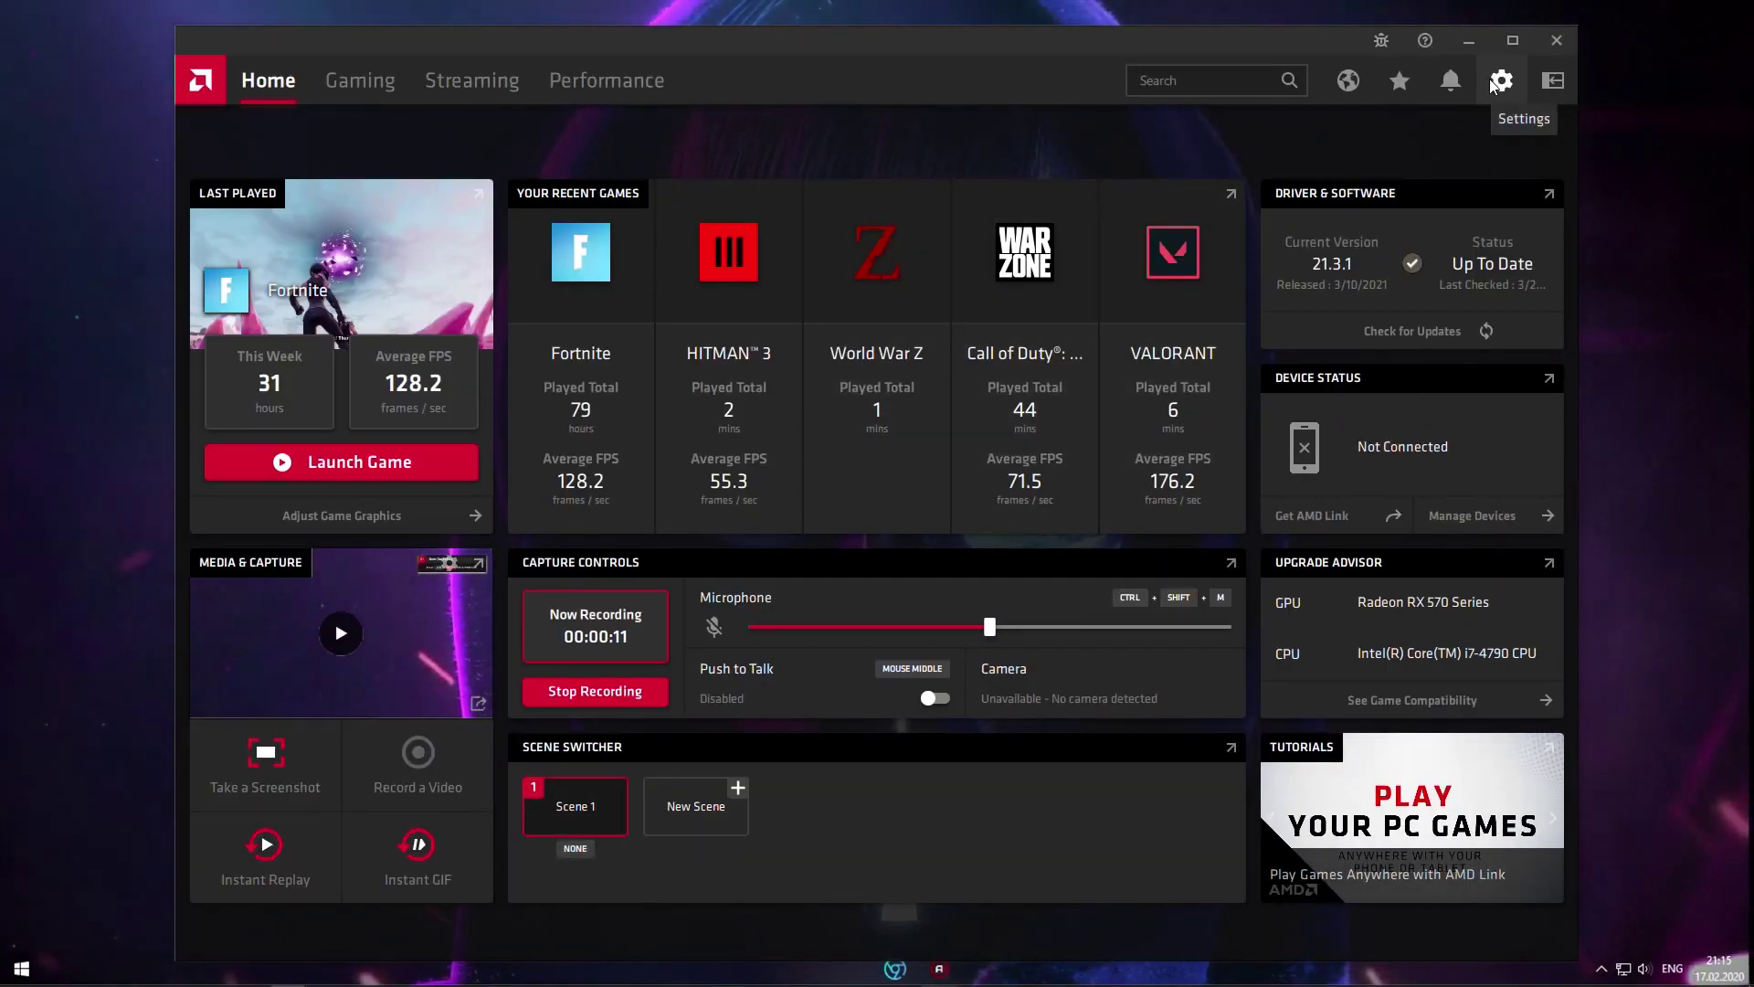
left_click(1499, 81)
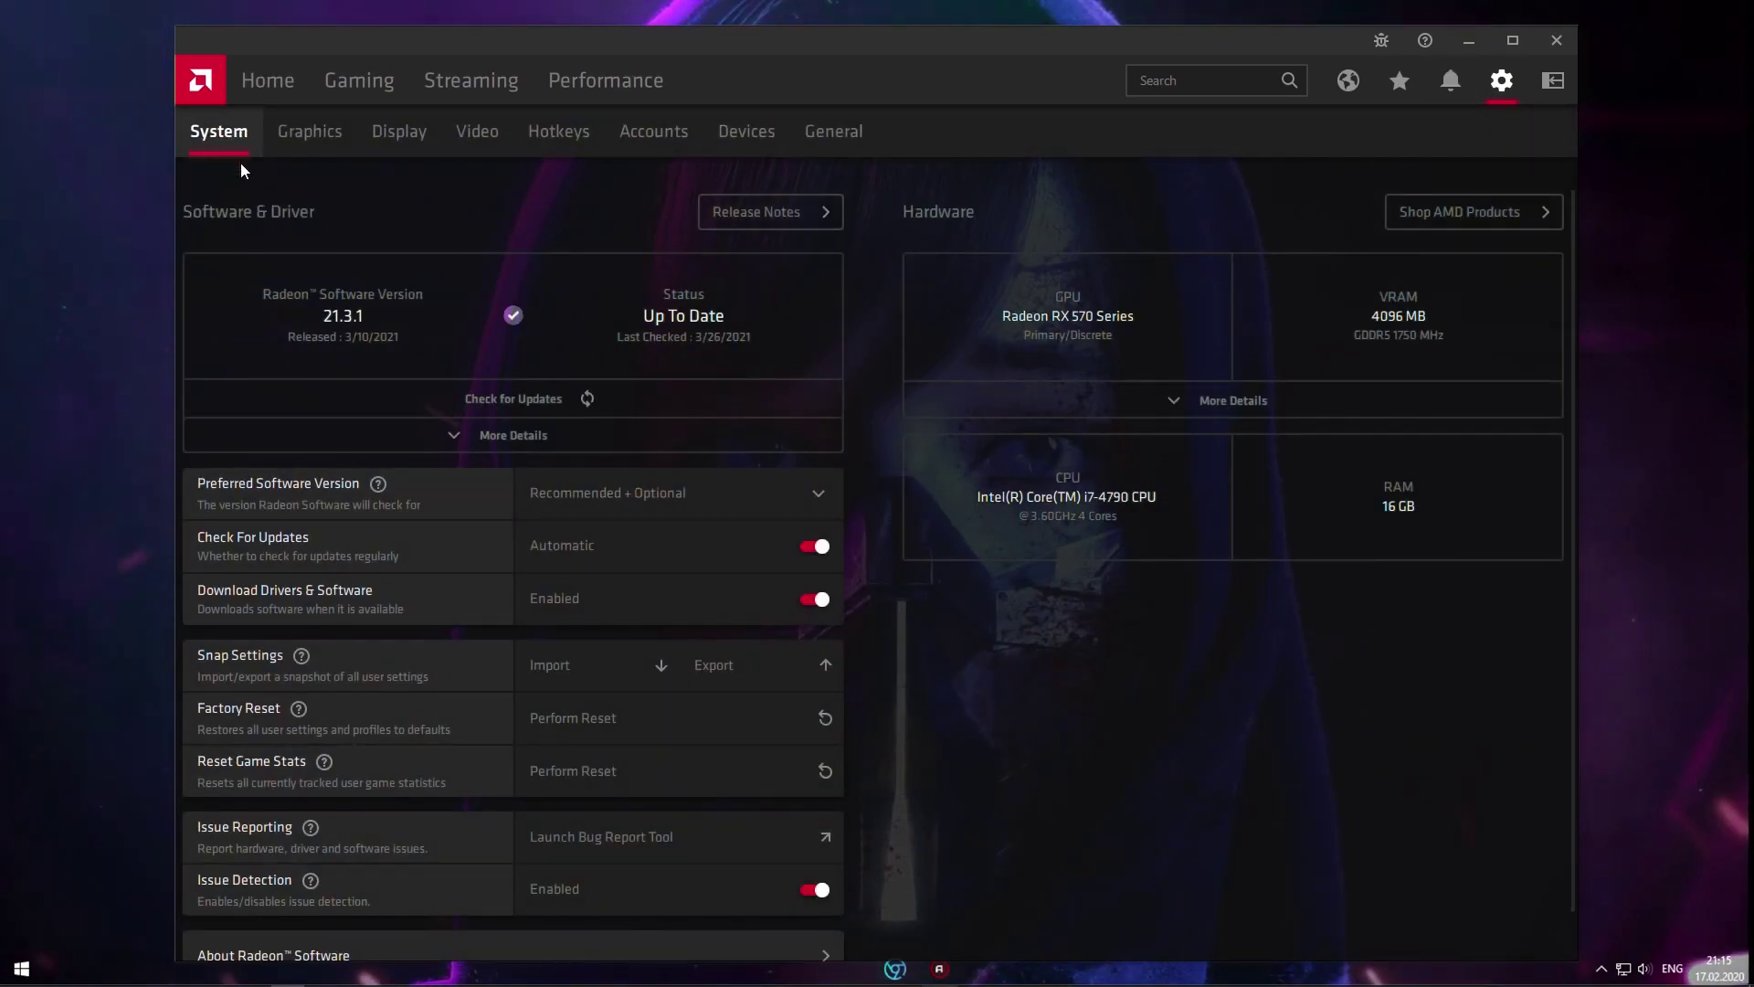
scroll(370, 495, "down", 1)
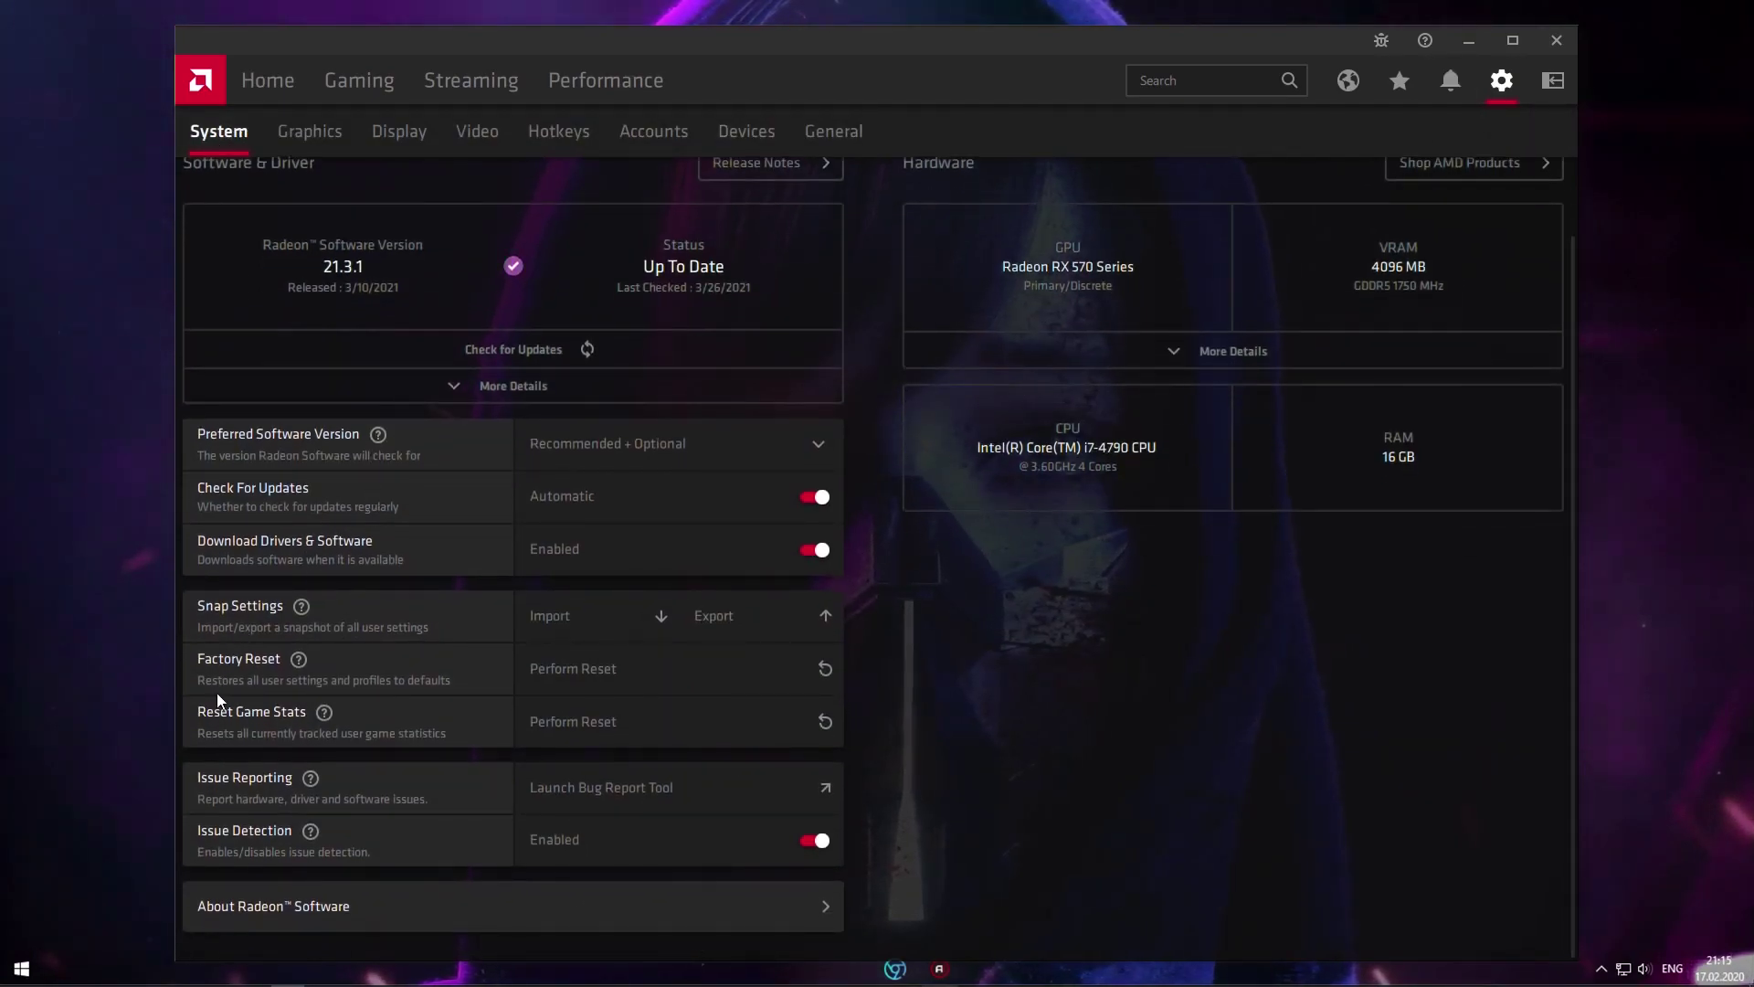
left_click(784, 674)
left_click(1017, 634)
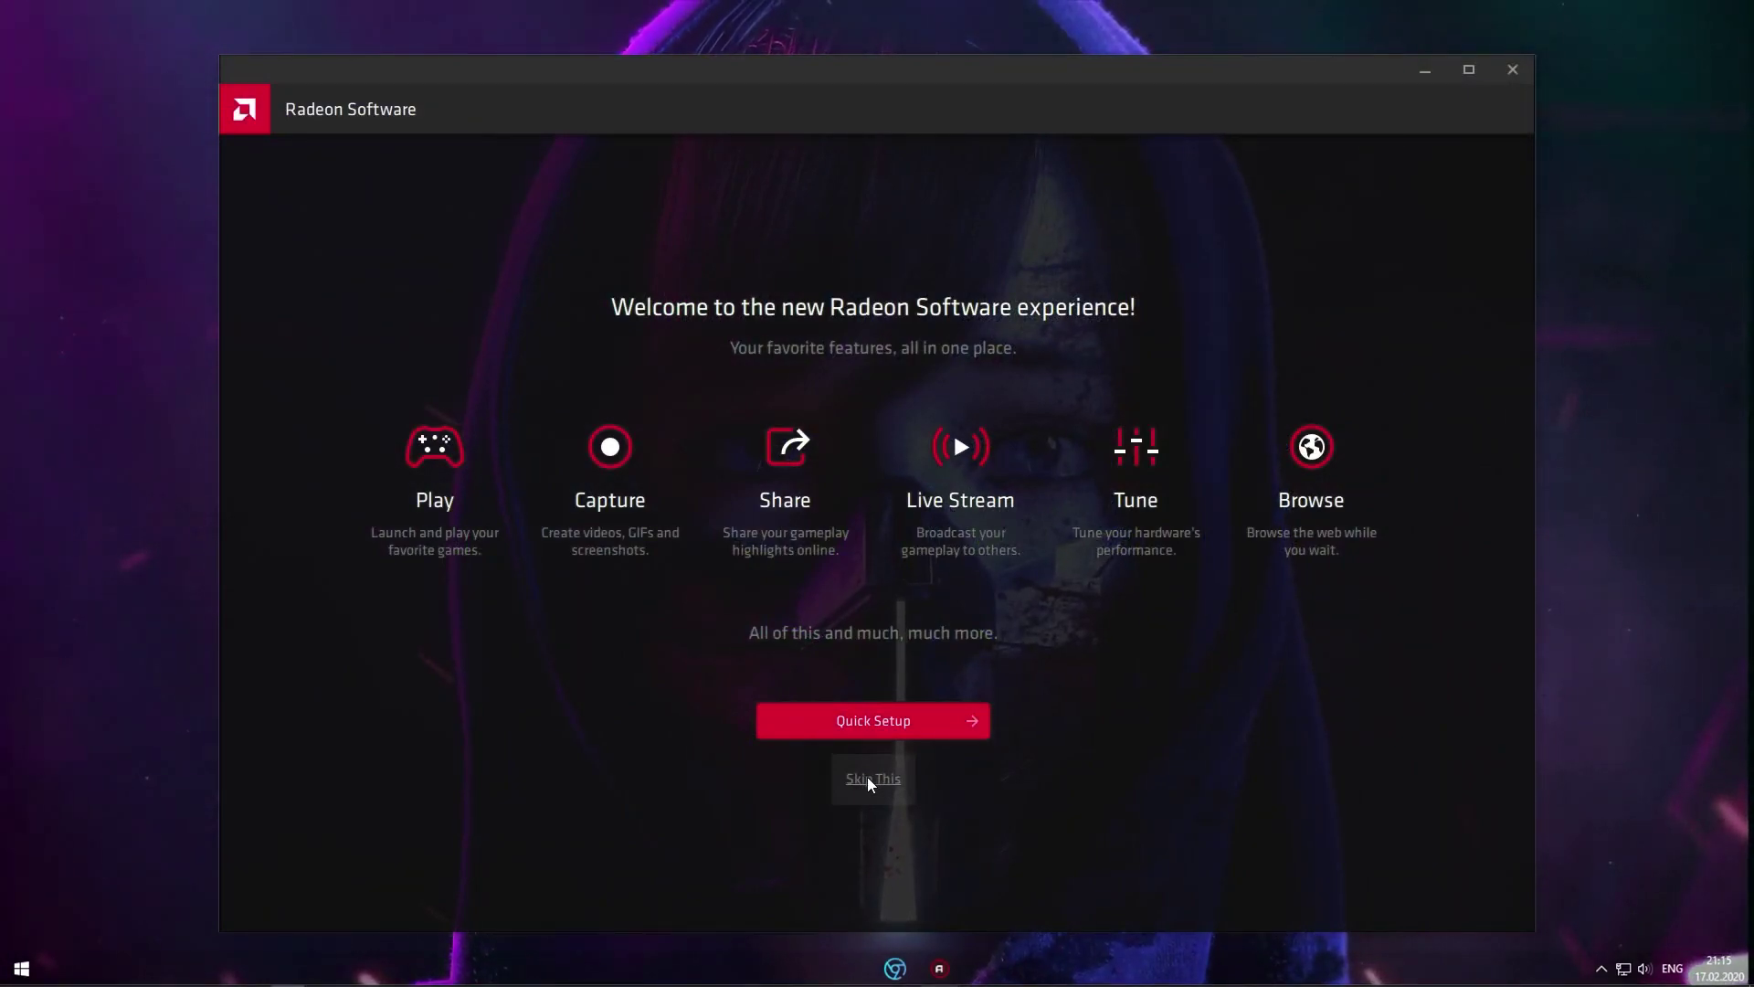
left_click(867, 777)
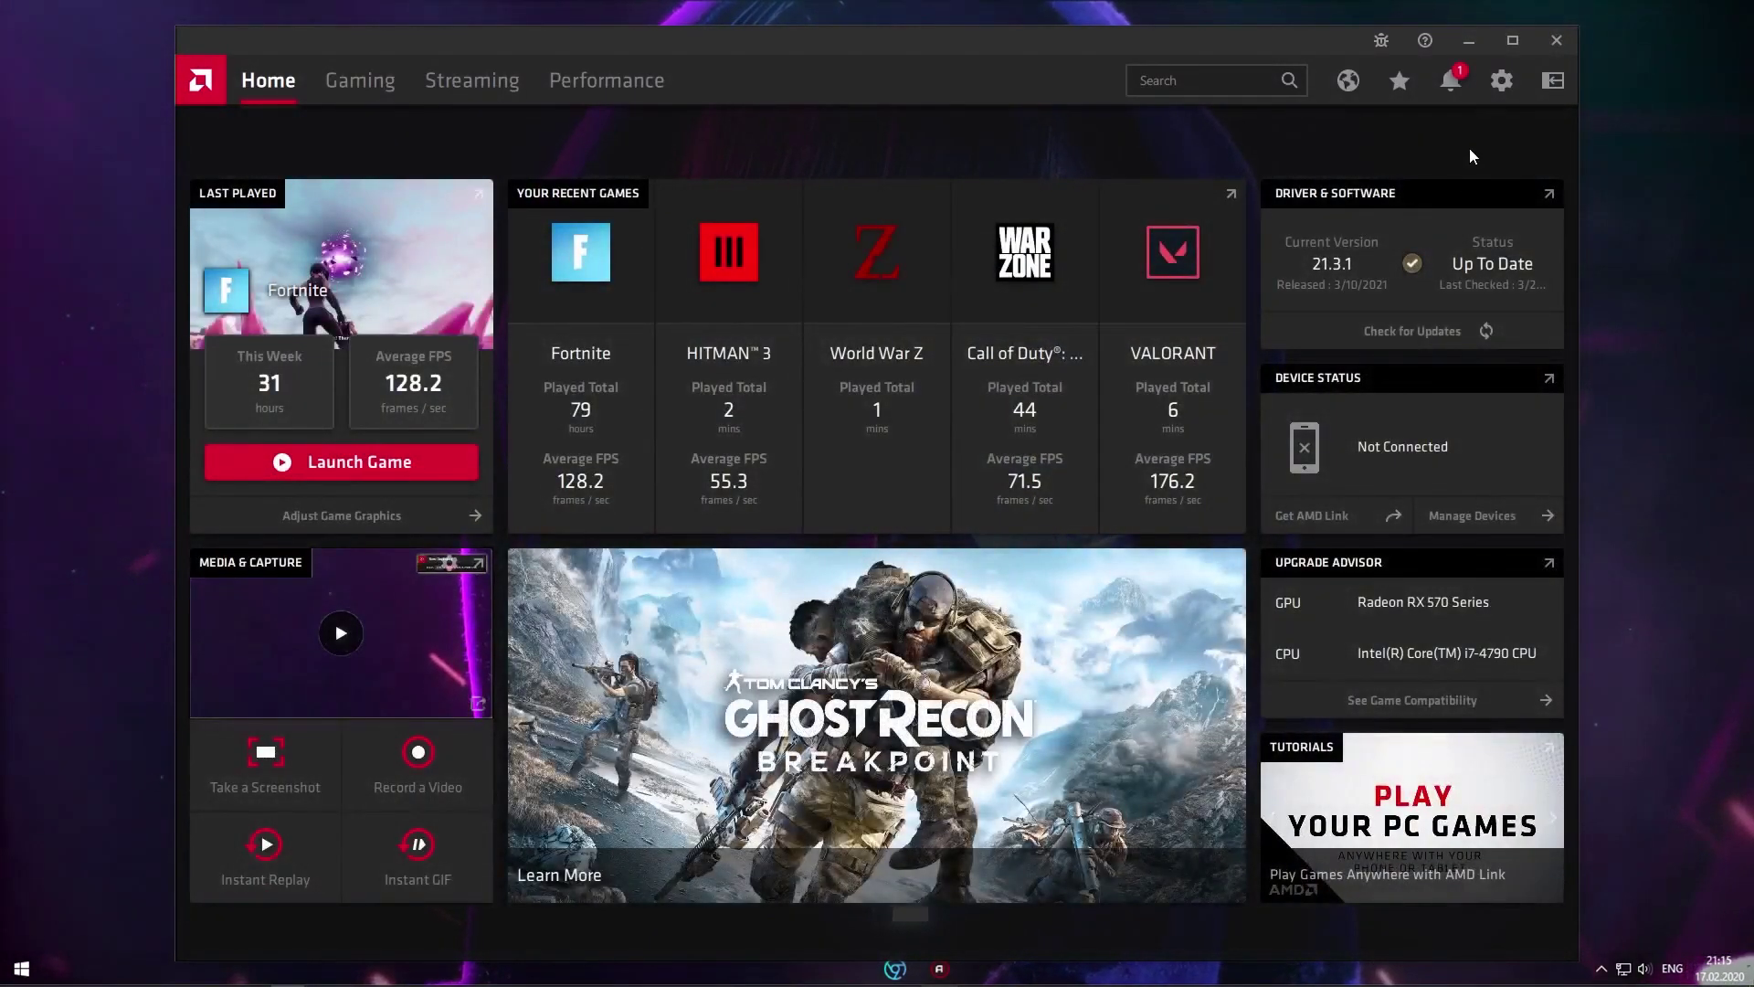
Configure updates to Recommended + Optional with Download Drivers & Software enabled, and check for driver updates from the Home page.
left_click(1495, 82)
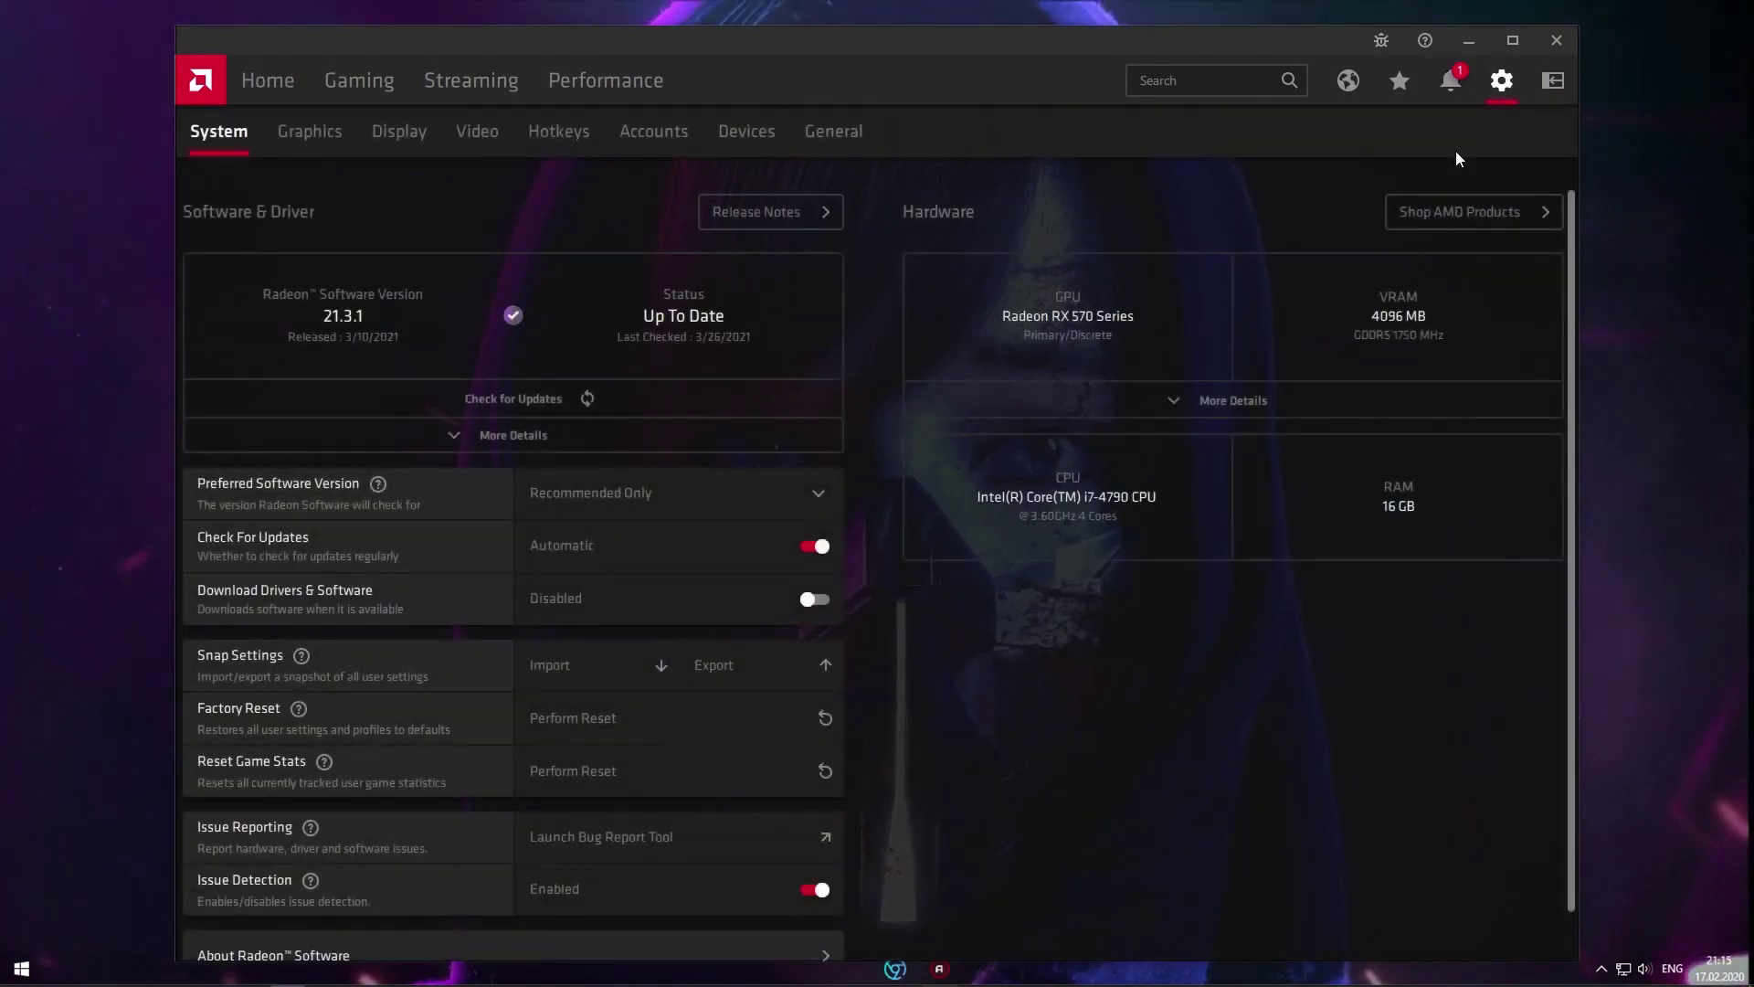
left_click(601, 492)
left_click(623, 580)
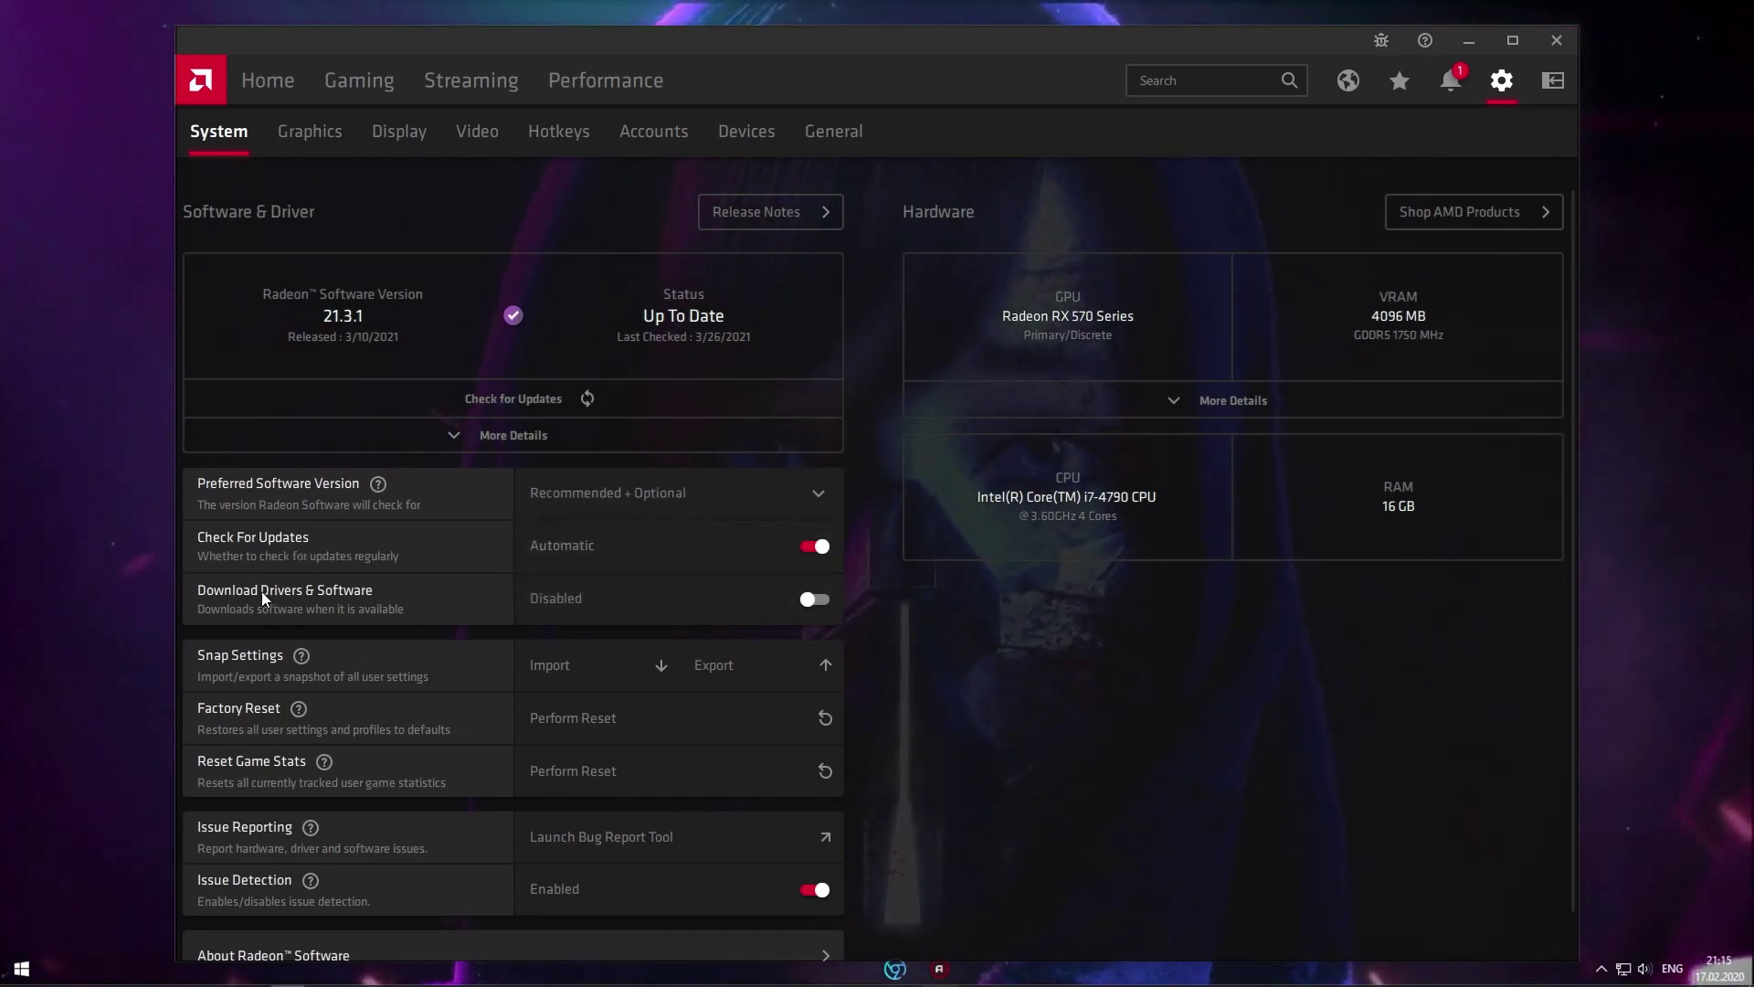
left_click(789, 606)
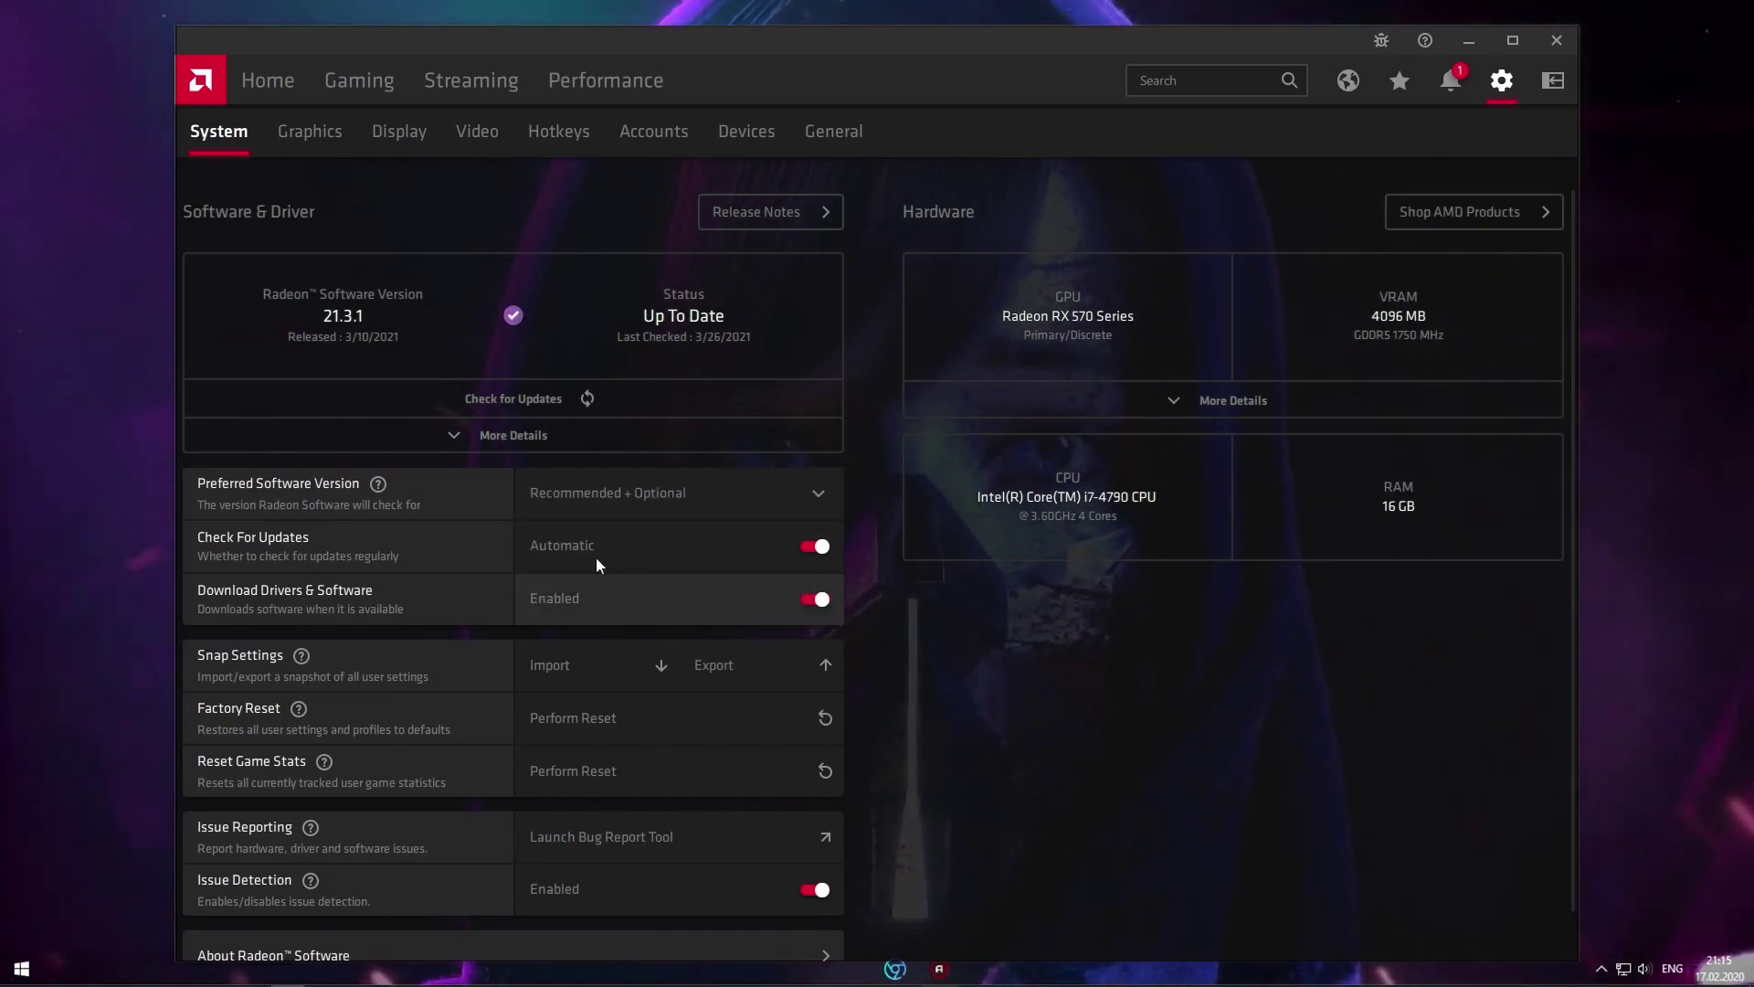
left_click(266, 74)
left_click(1434, 330)
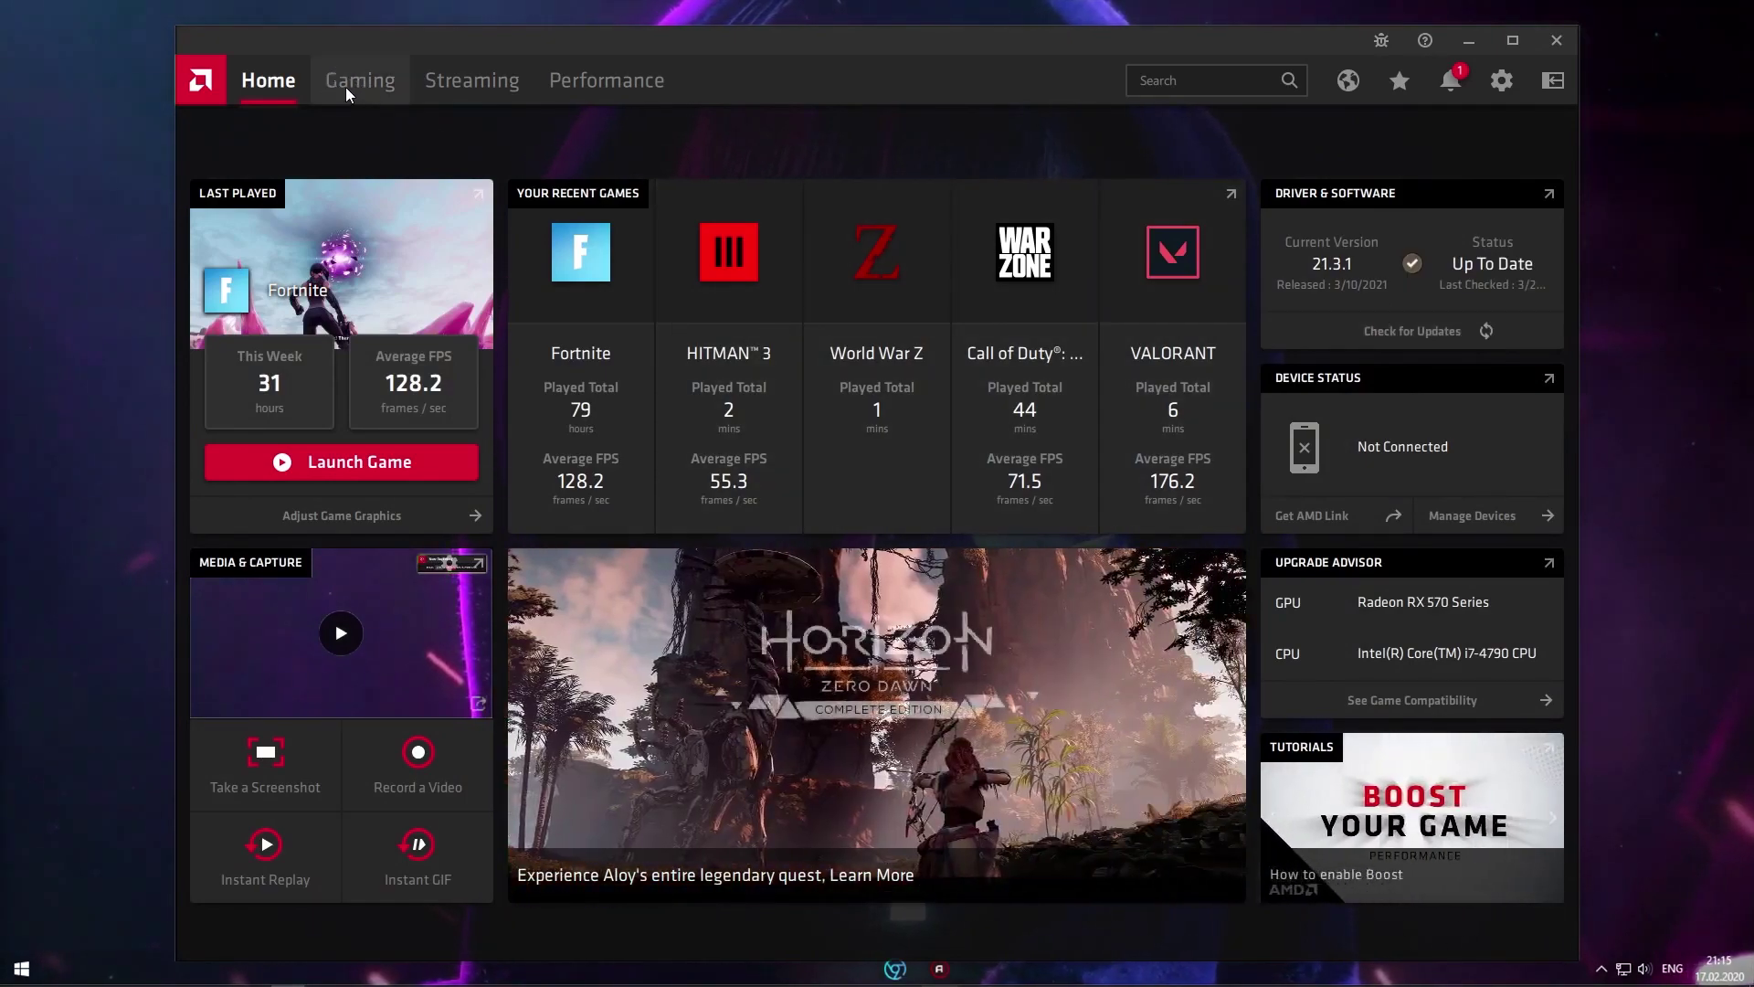
Apply the eSports profile to the global graphics settings and disable Radeon Image Sharpening.
left_click(358, 80)
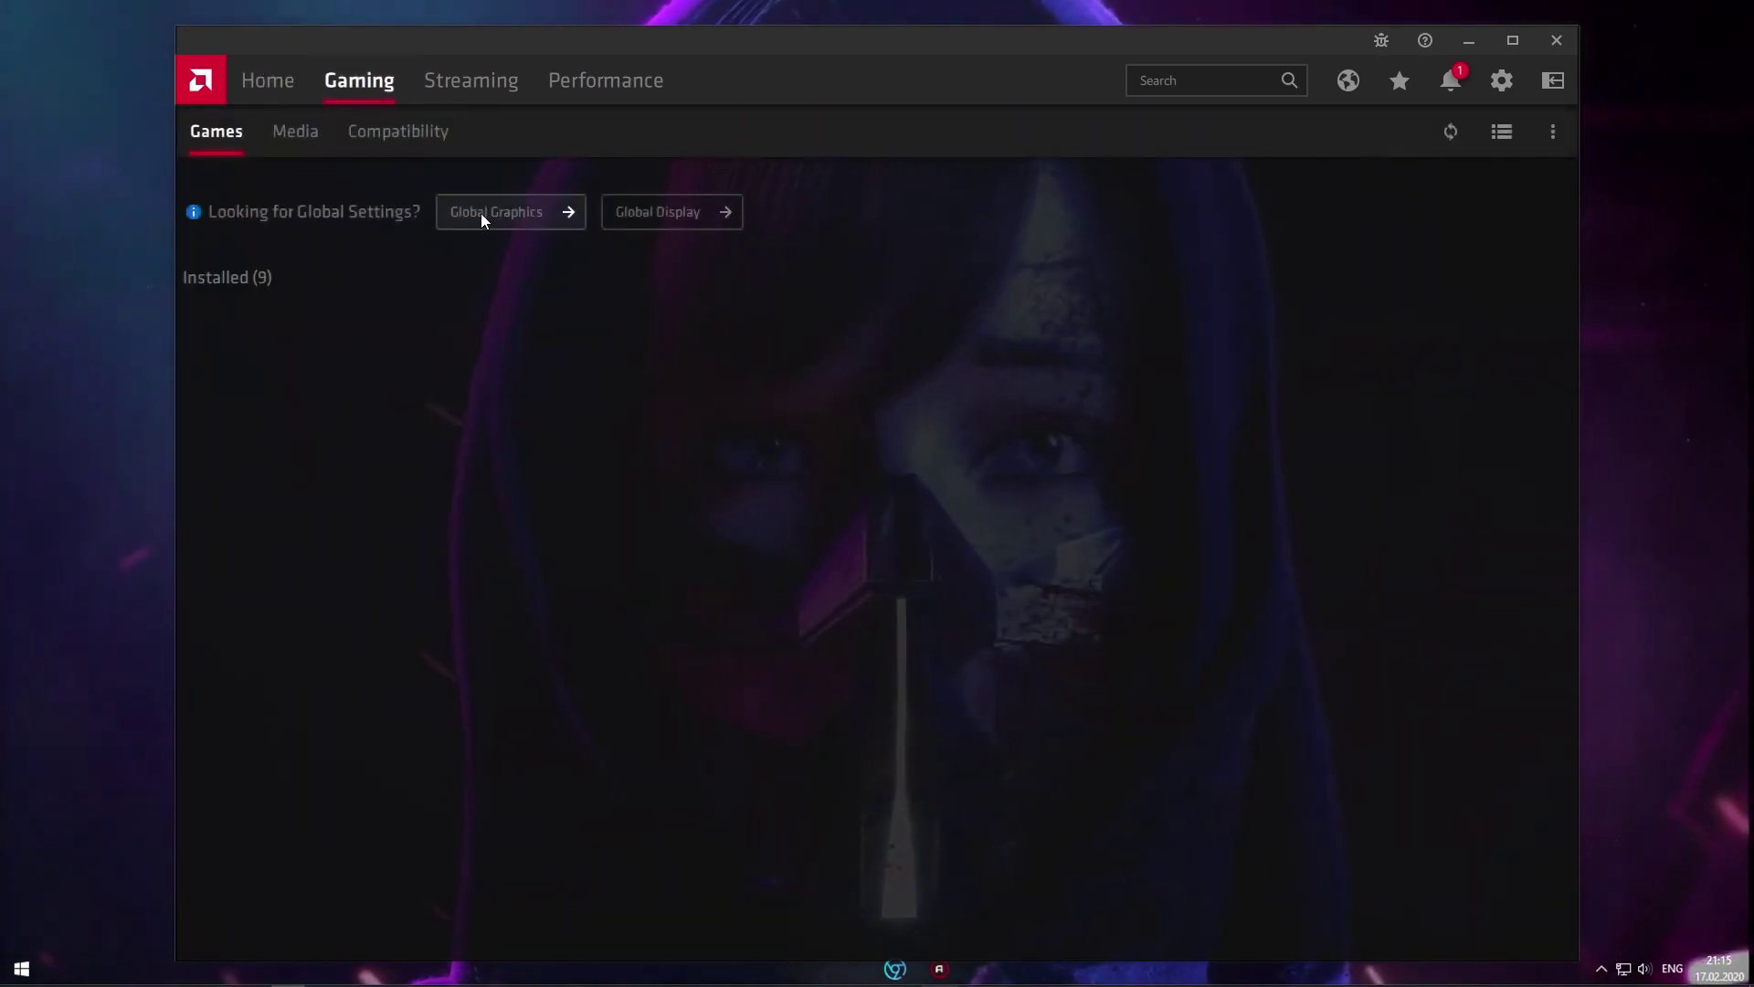
left_click(495, 212)
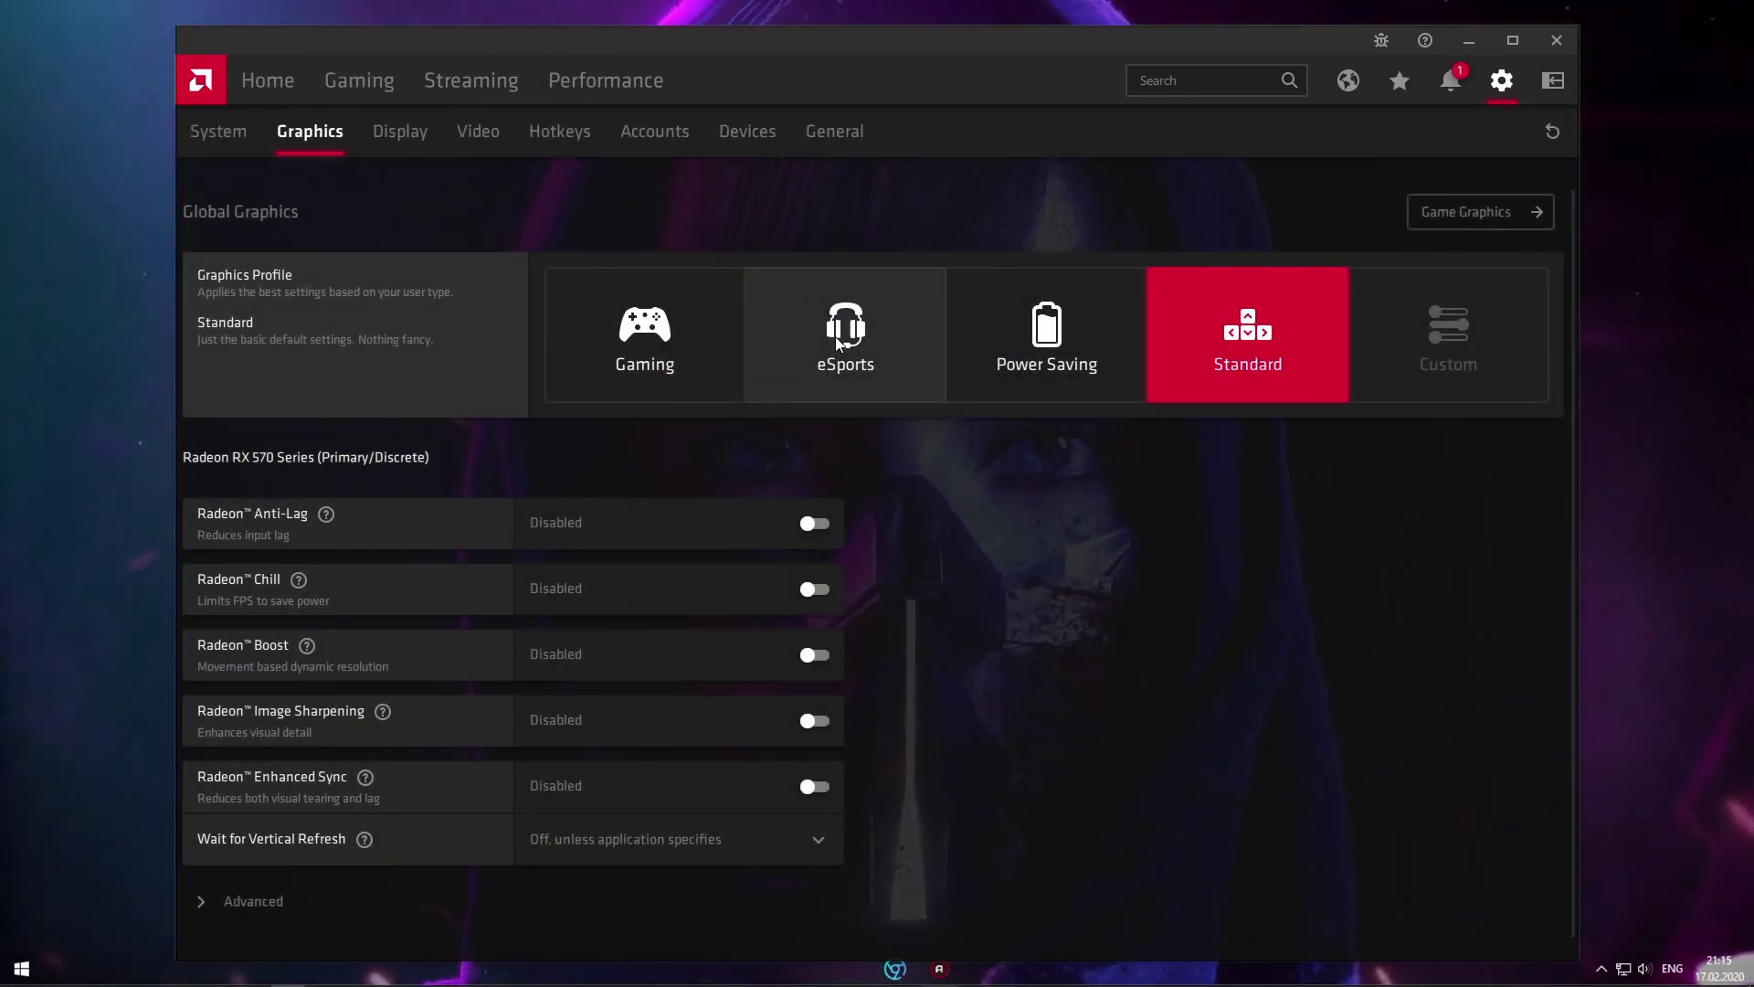
left_click(835, 336)
scroll(609, 545, "down", 1)
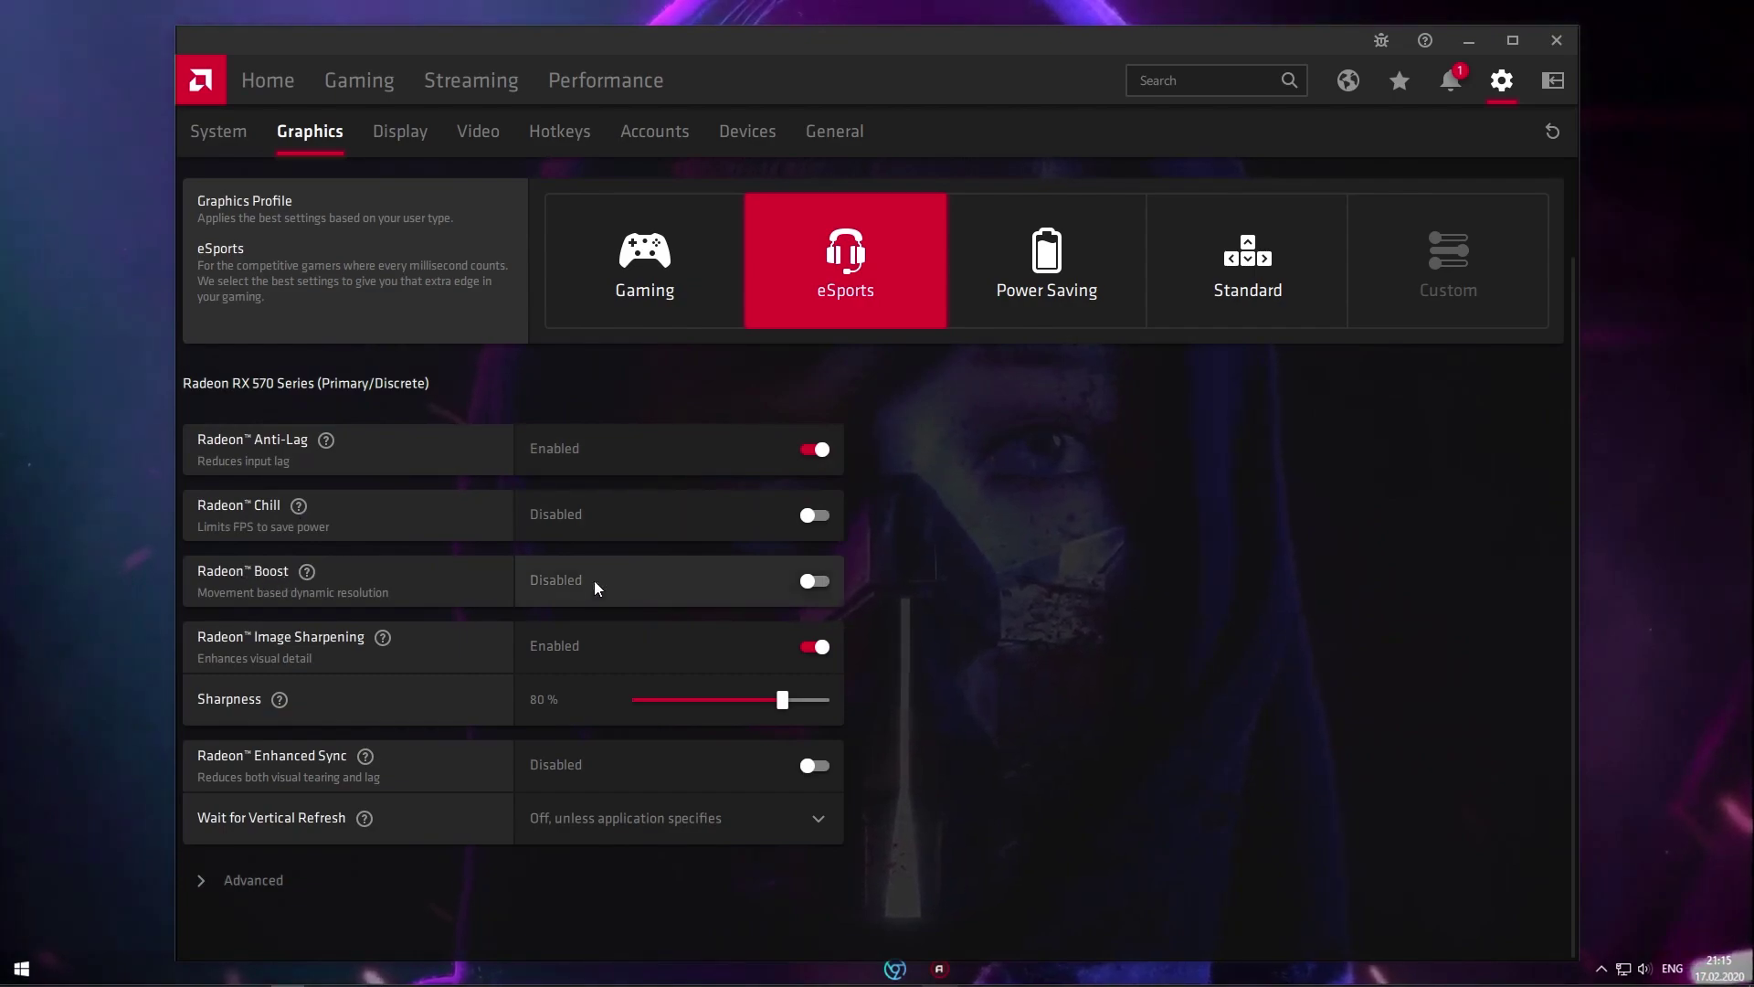
left_click(816, 649)
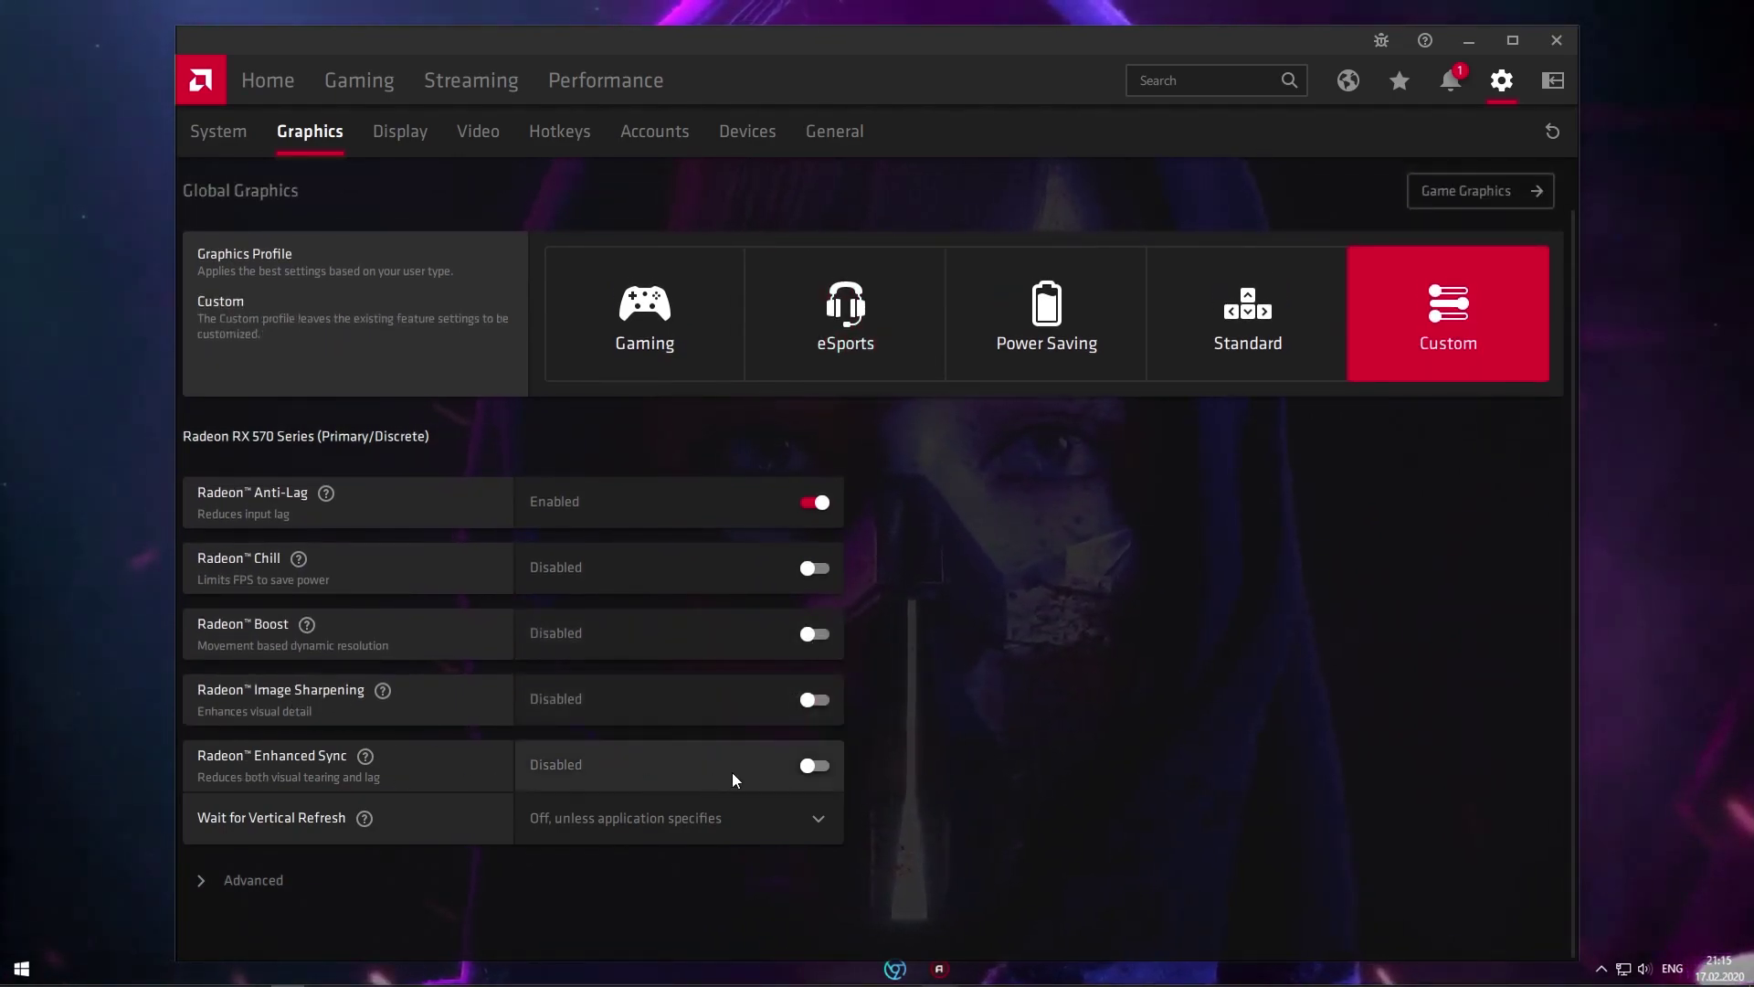
Set Wait for Vertical Refresh to Always off and the advanced Anti-Aliasing setting to Override application settings.
left_click(694, 825)
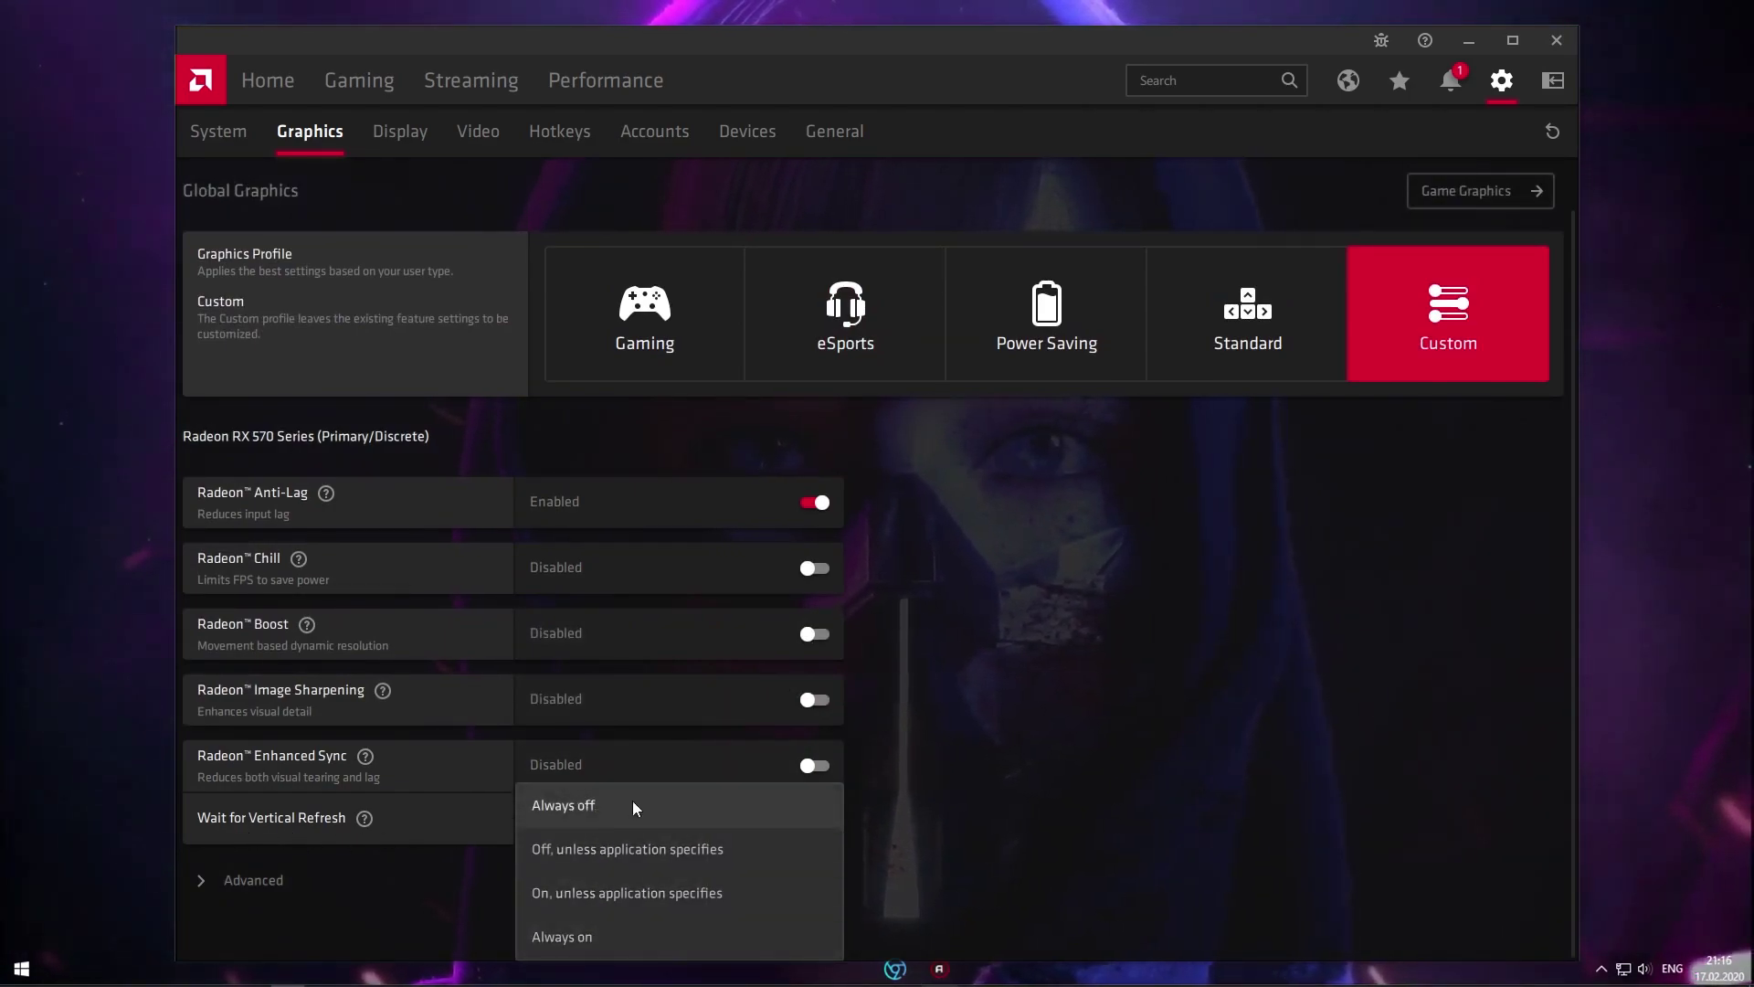
left_click(594, 800)
left_click(245, 882)
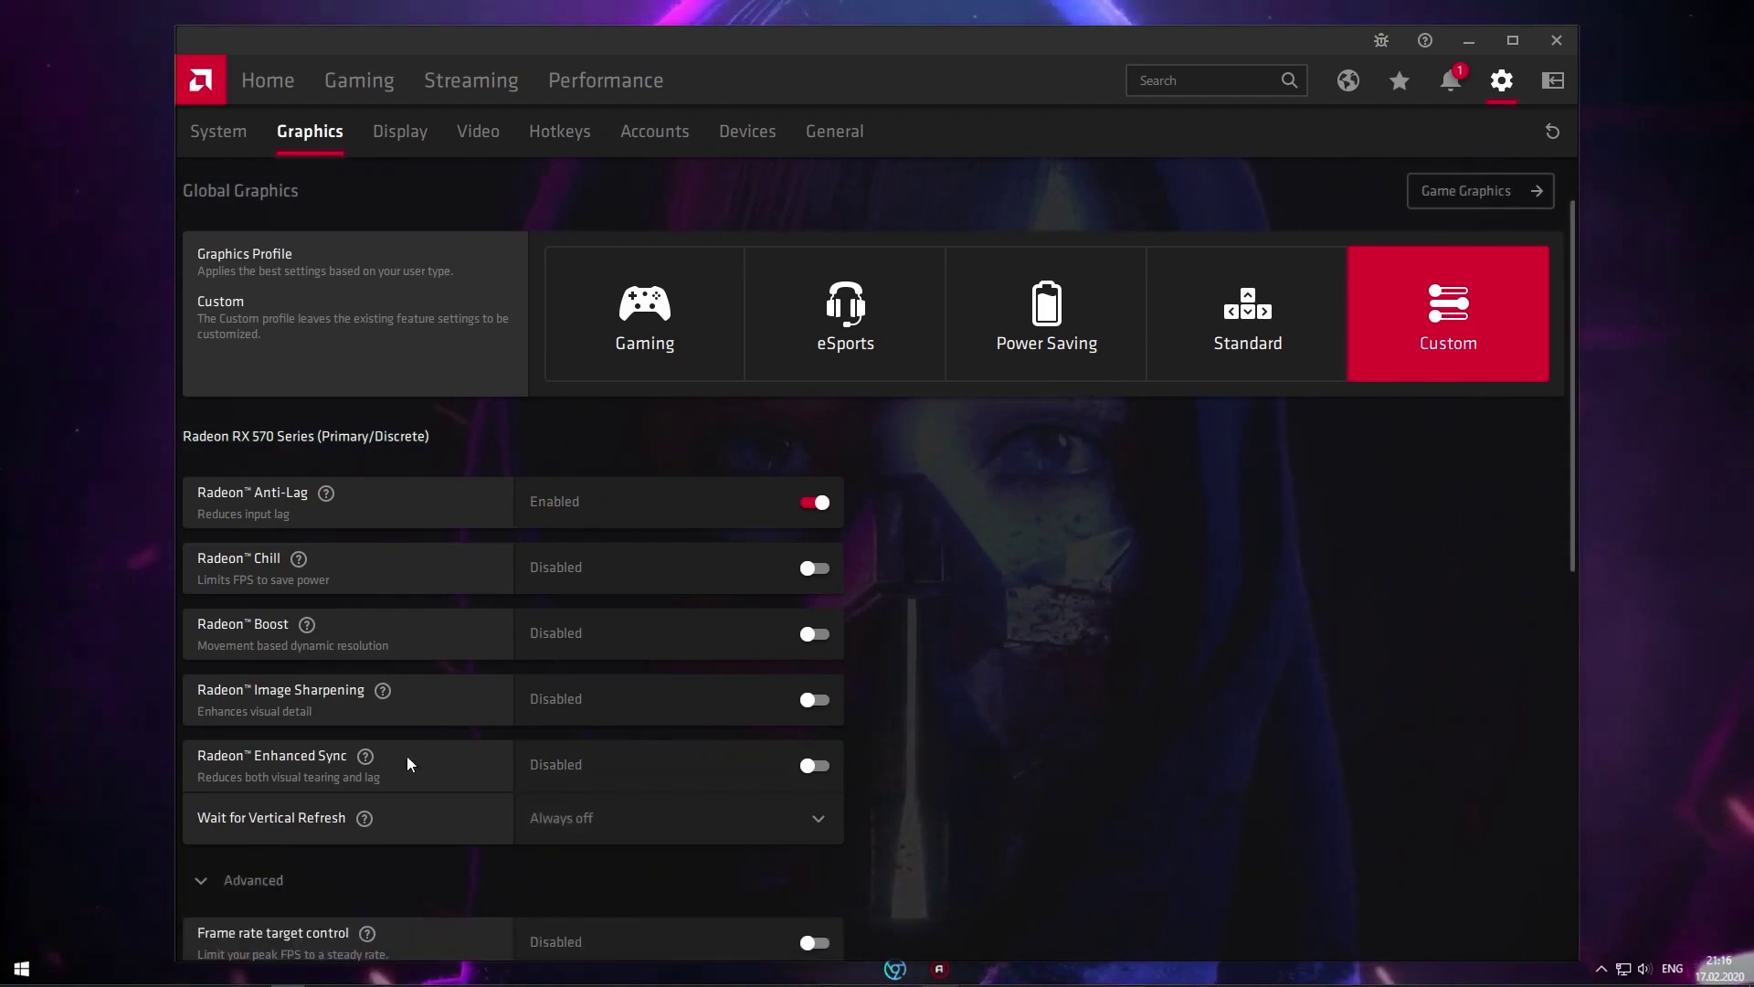
scroll(616, 649, "down", 6)
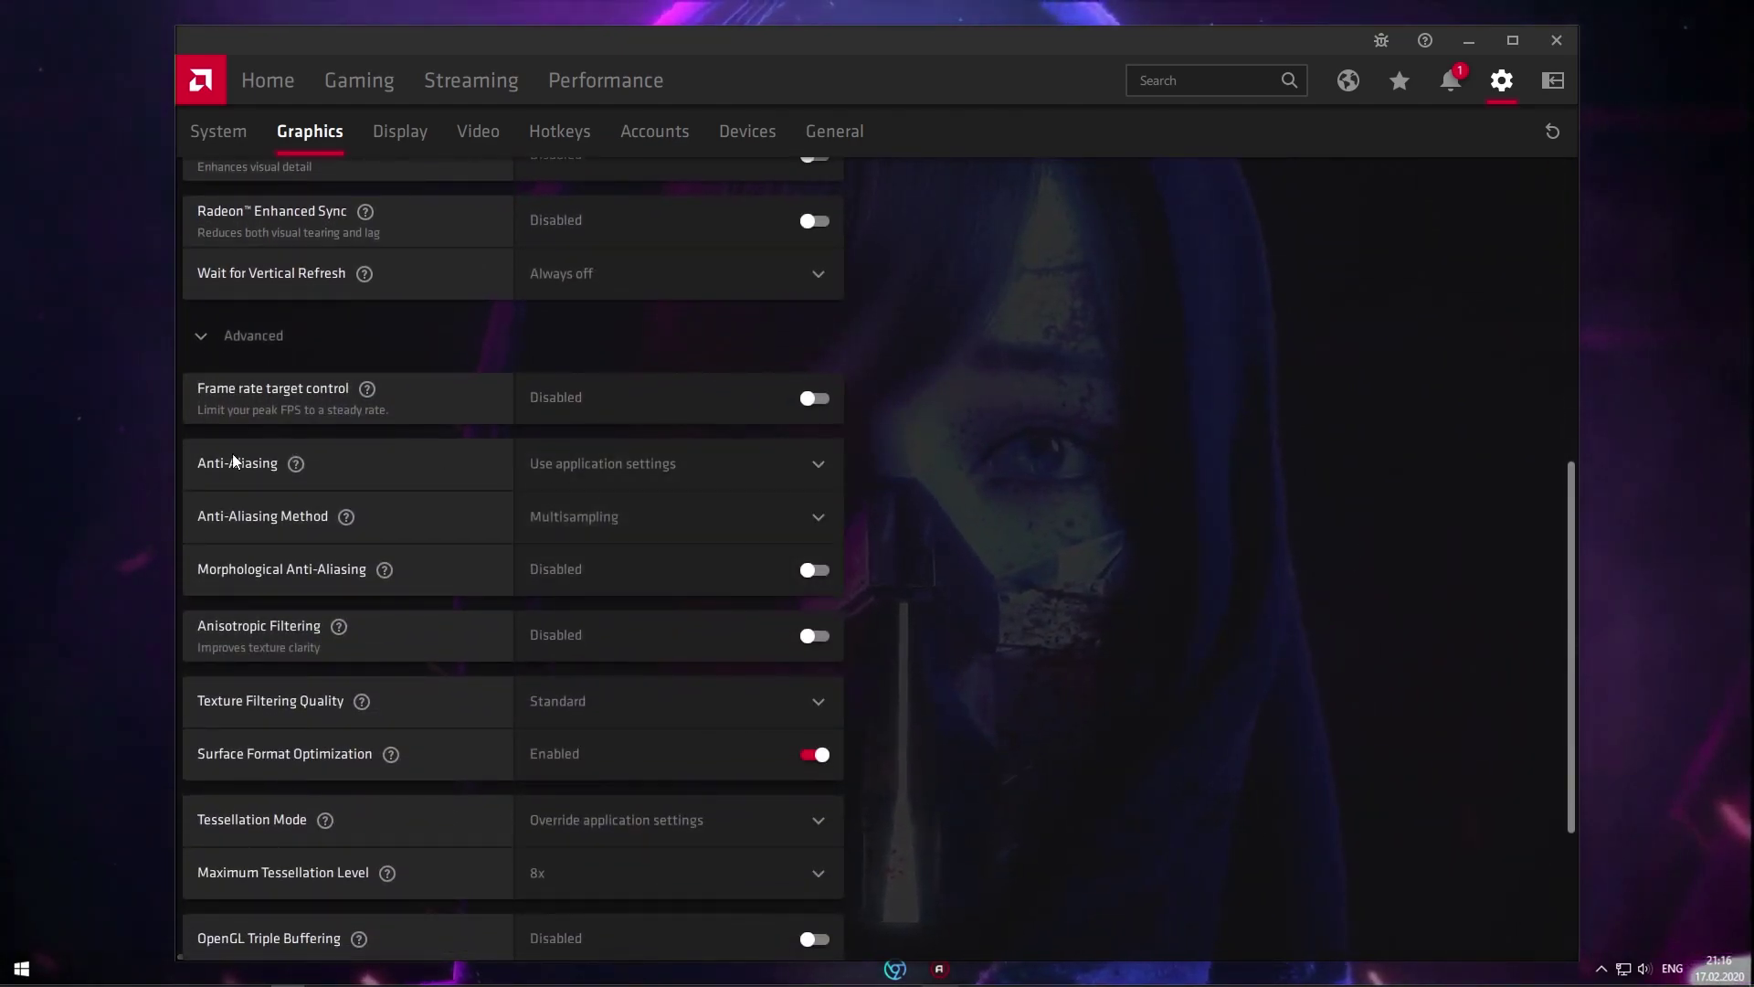
left_click(671, 474)
left_click(640, 599)
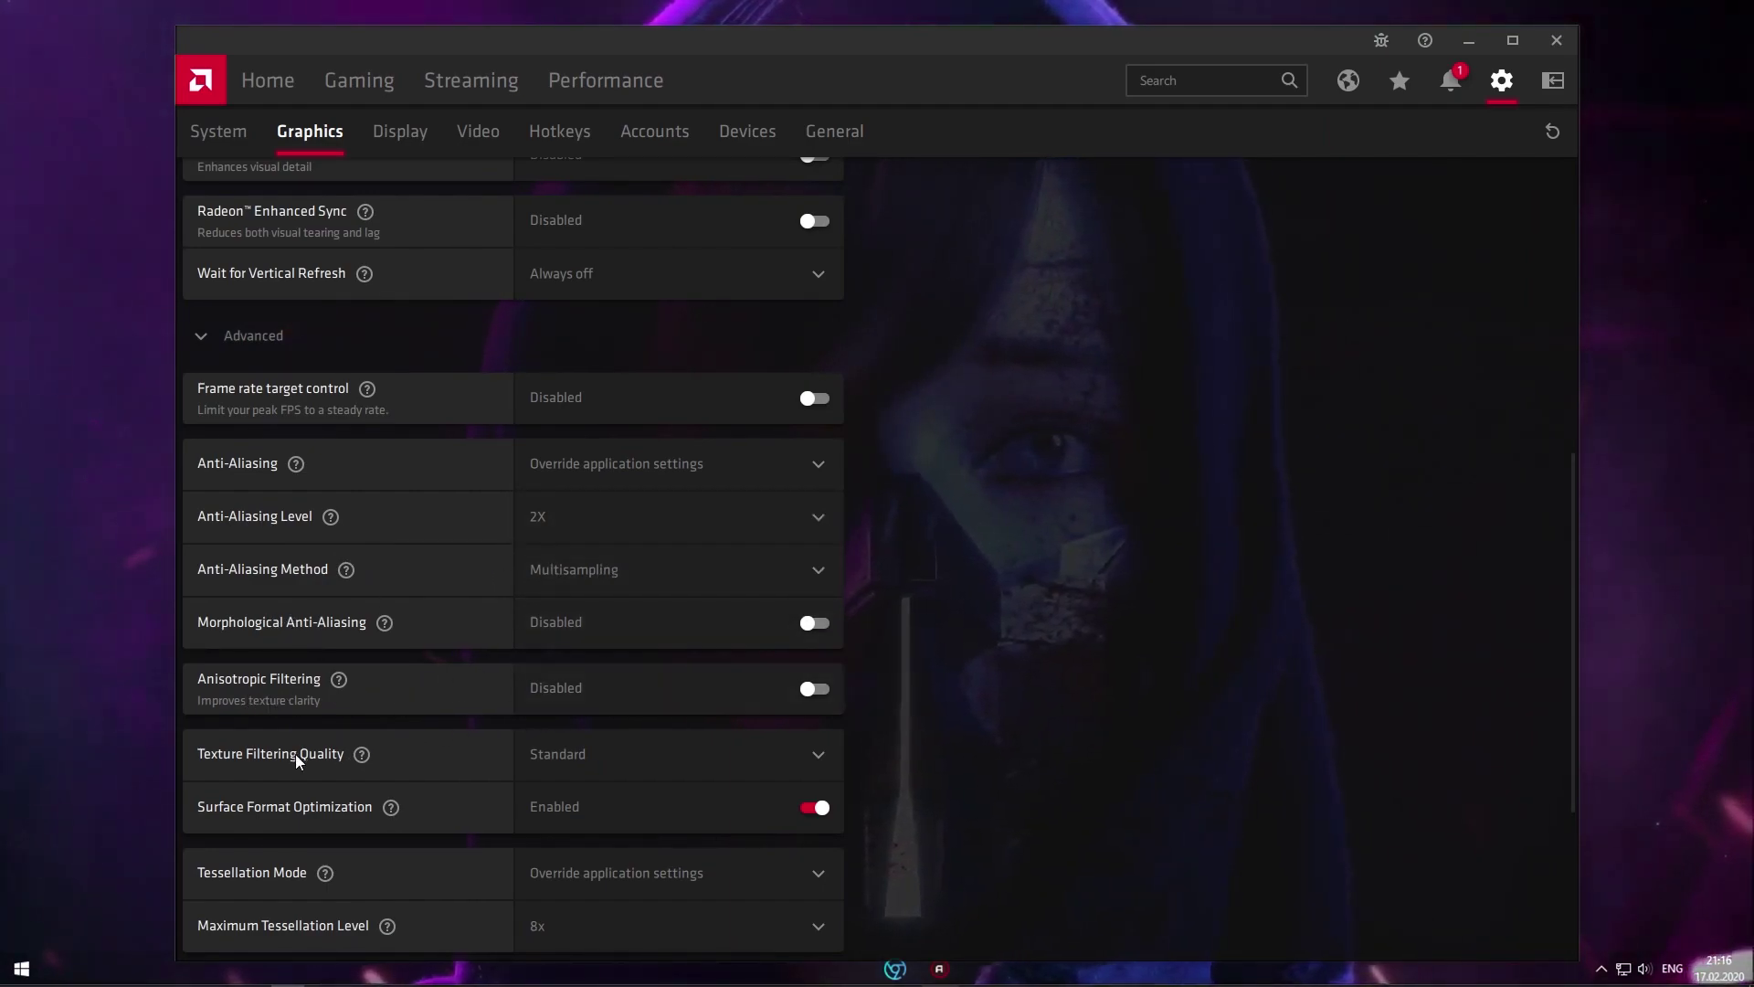
Set Texture Filtering Quality to Performance and Tessellation Mode to AMD optimized.
left_click(601, 756)
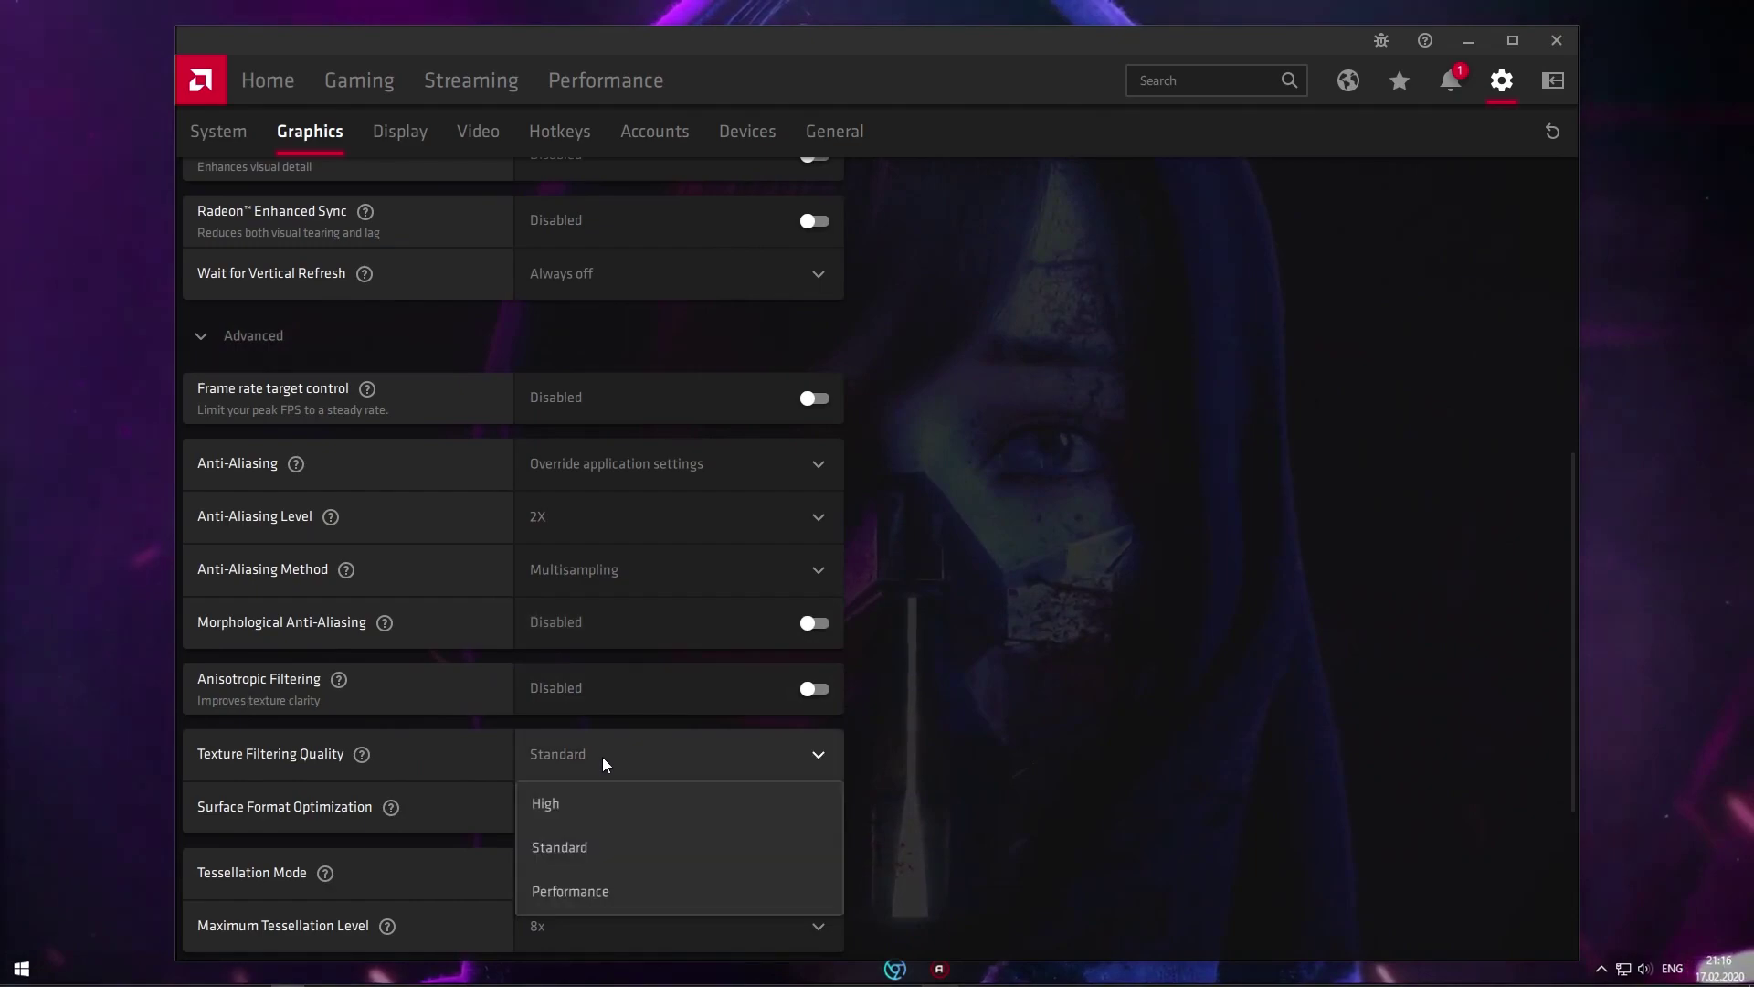
left_click(621, 885)
scroll(269, 694, "down", 2)
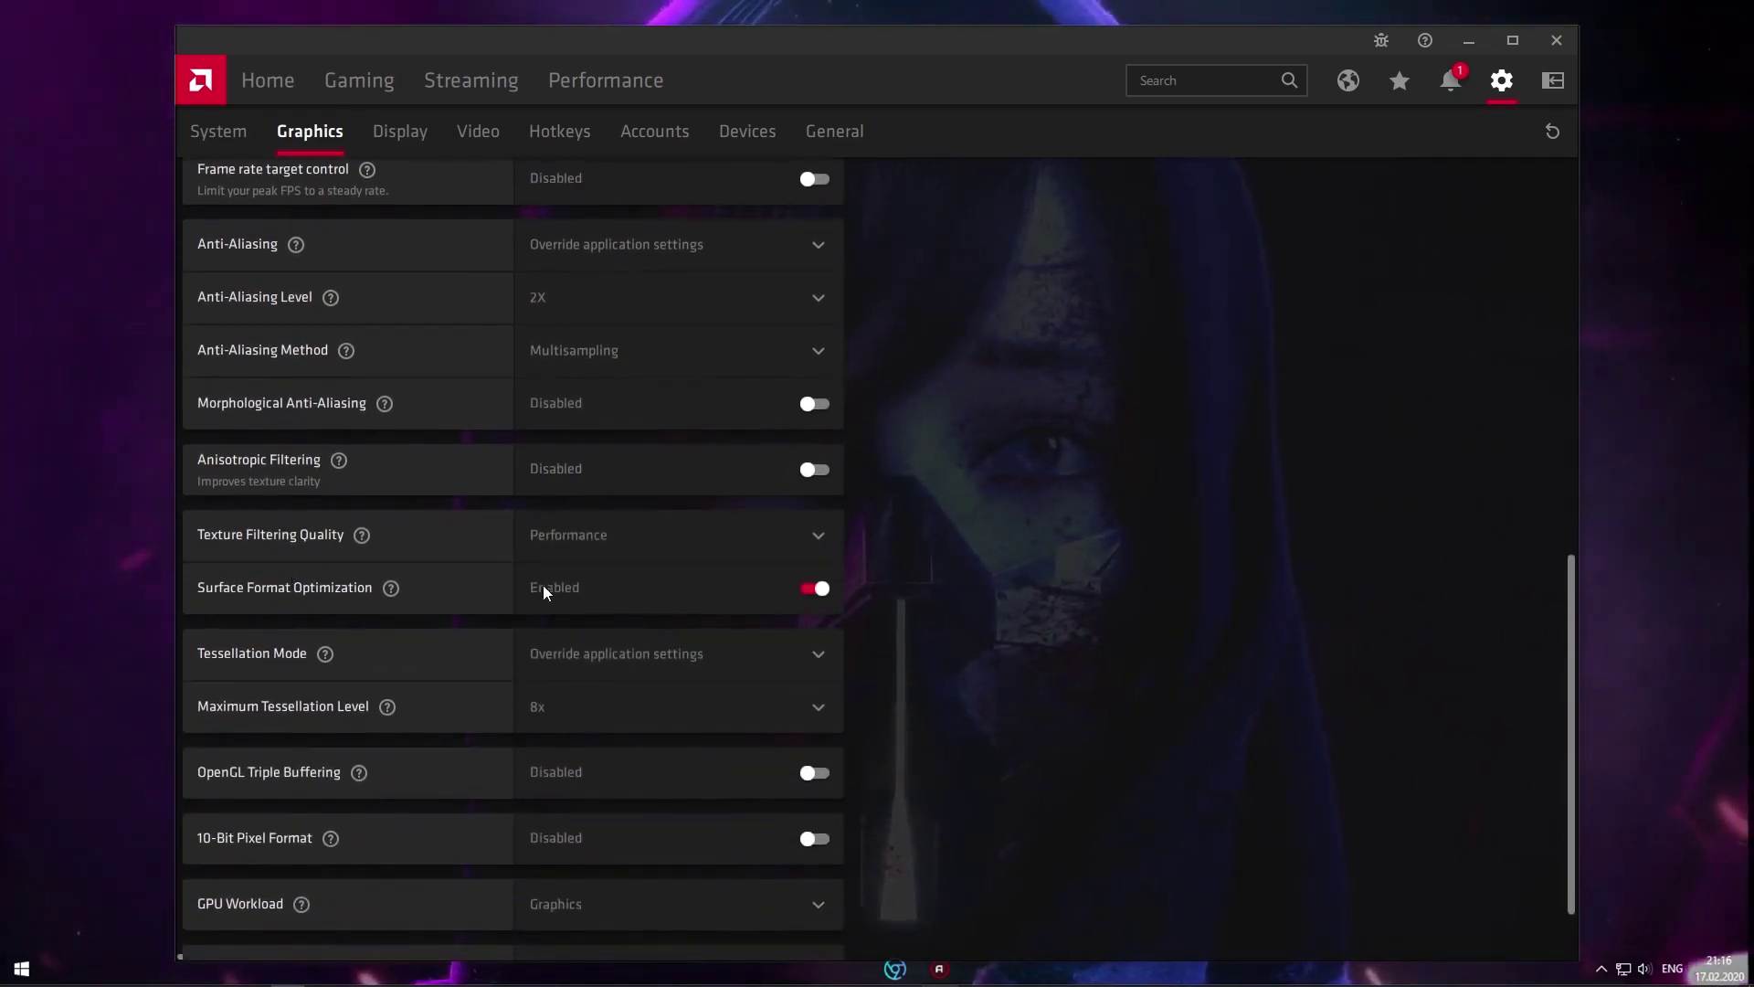
left_click(627, 648)
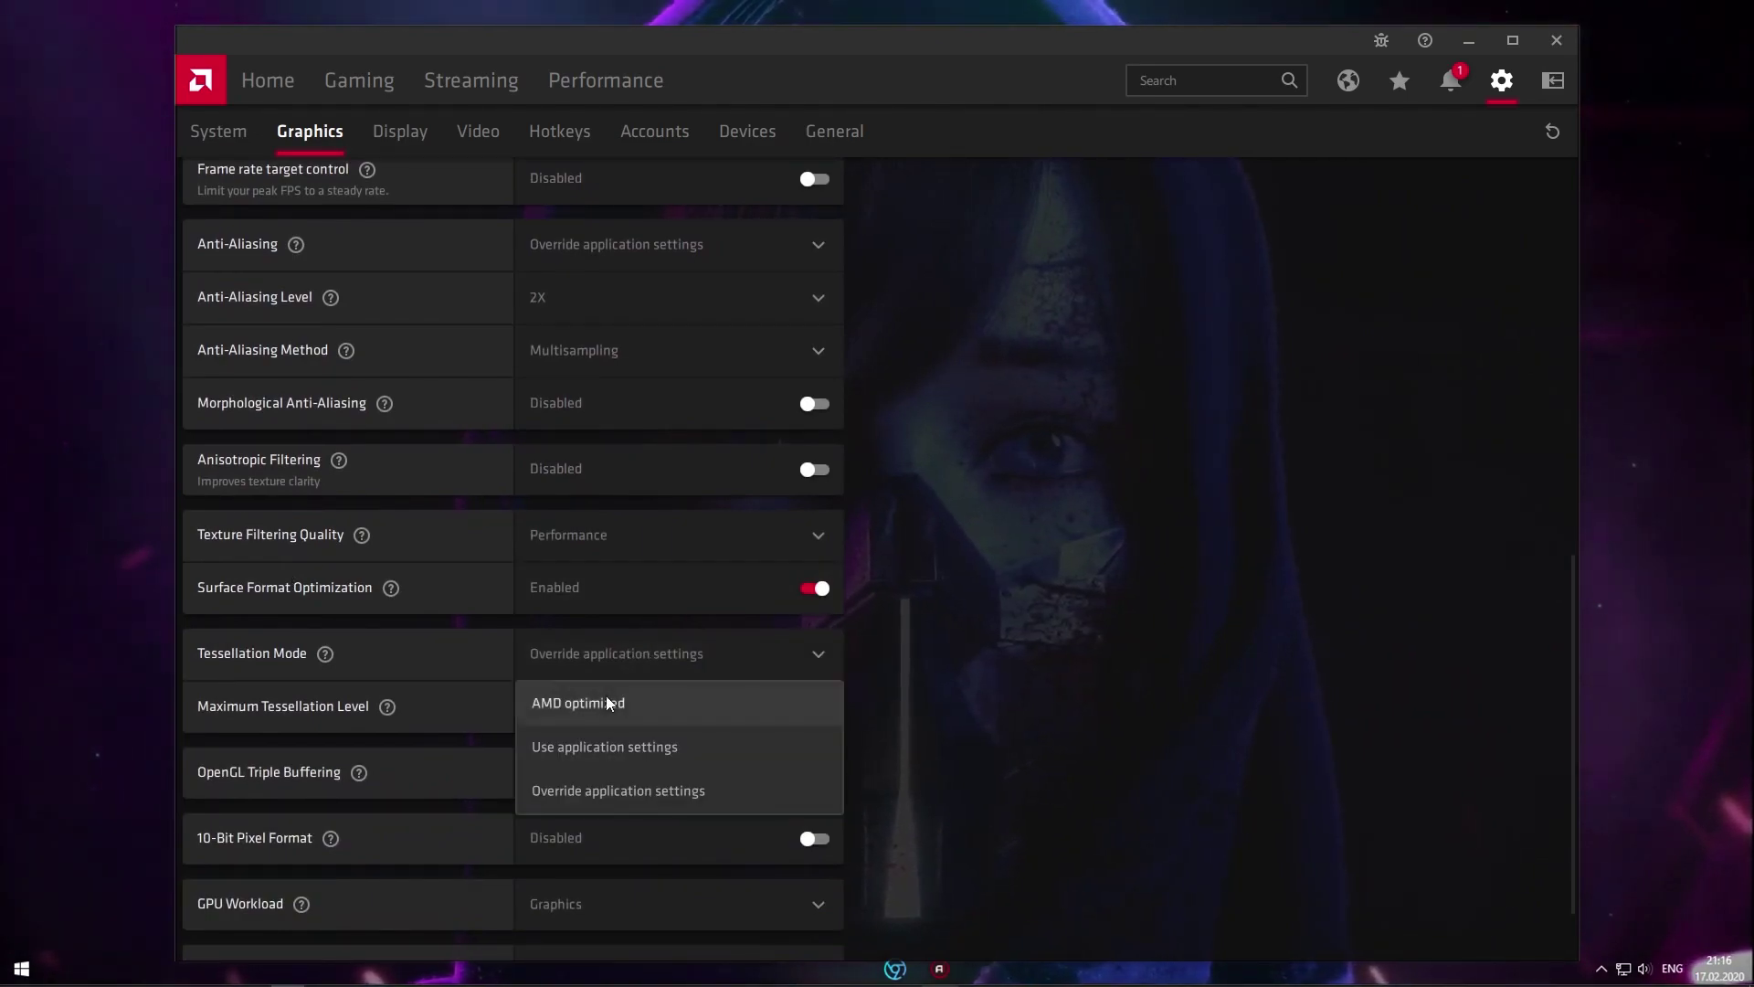
left_click(603, 693)
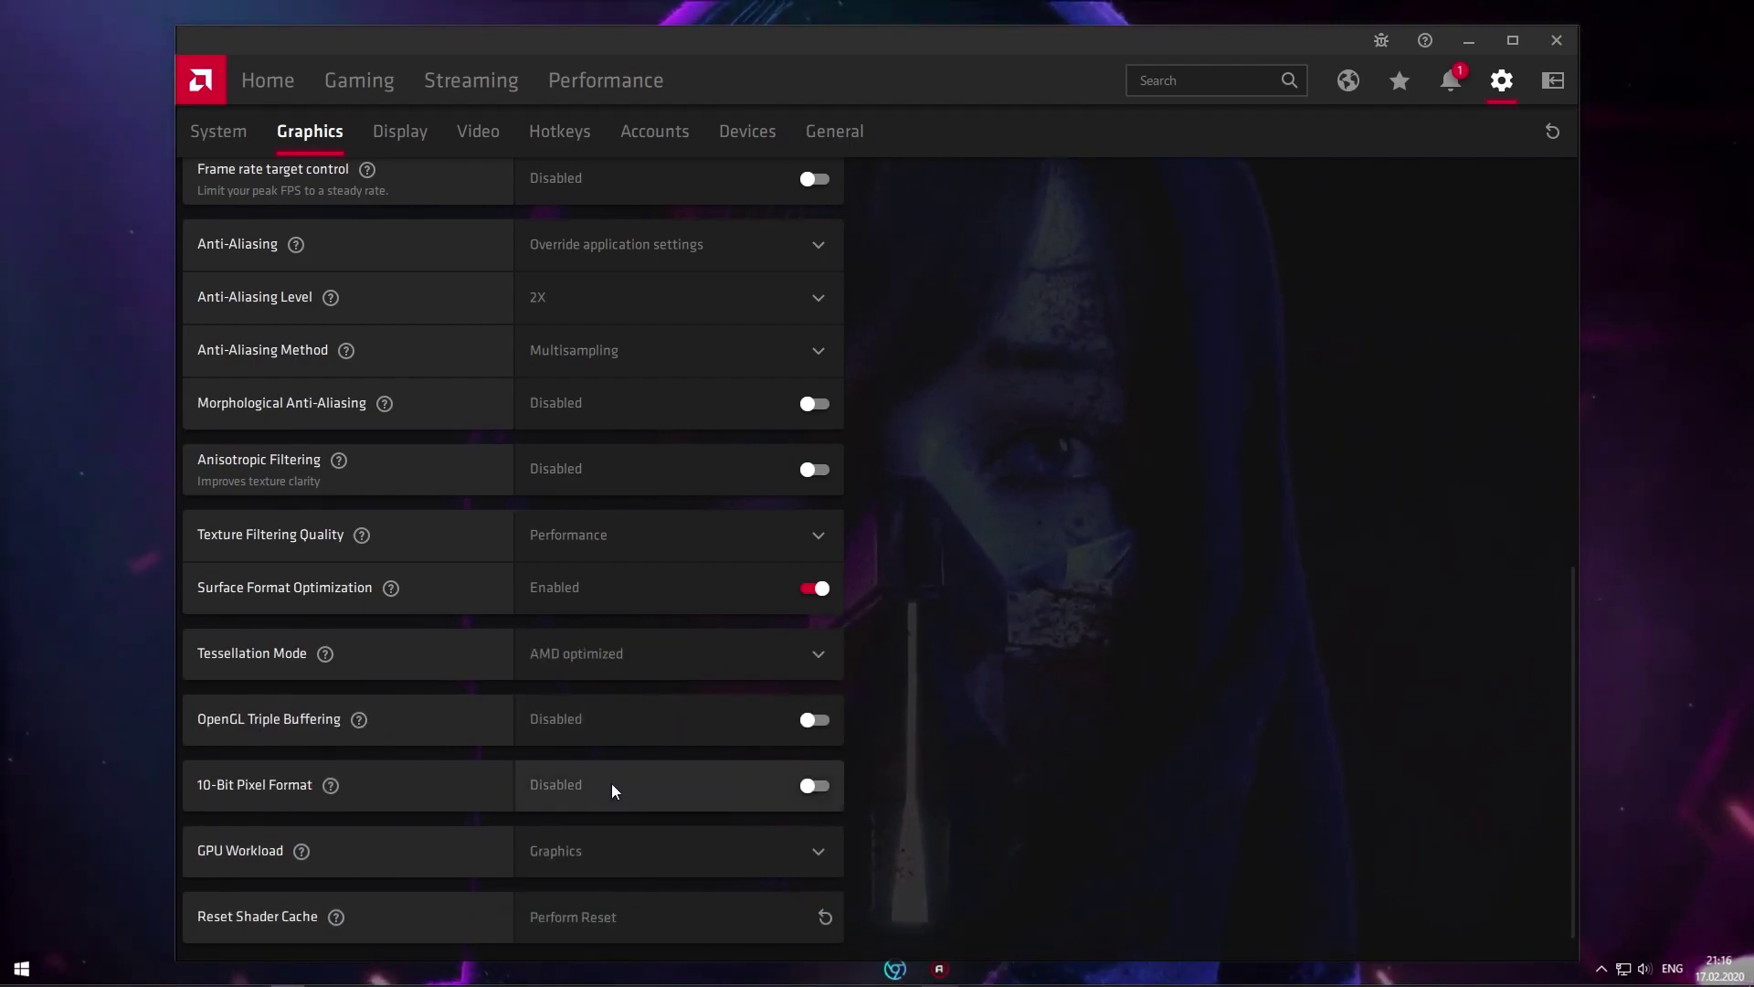
Reset the shader cache in the advanced graphics settings and confirm clearing it.
scroll(612, 782, "down", 1)
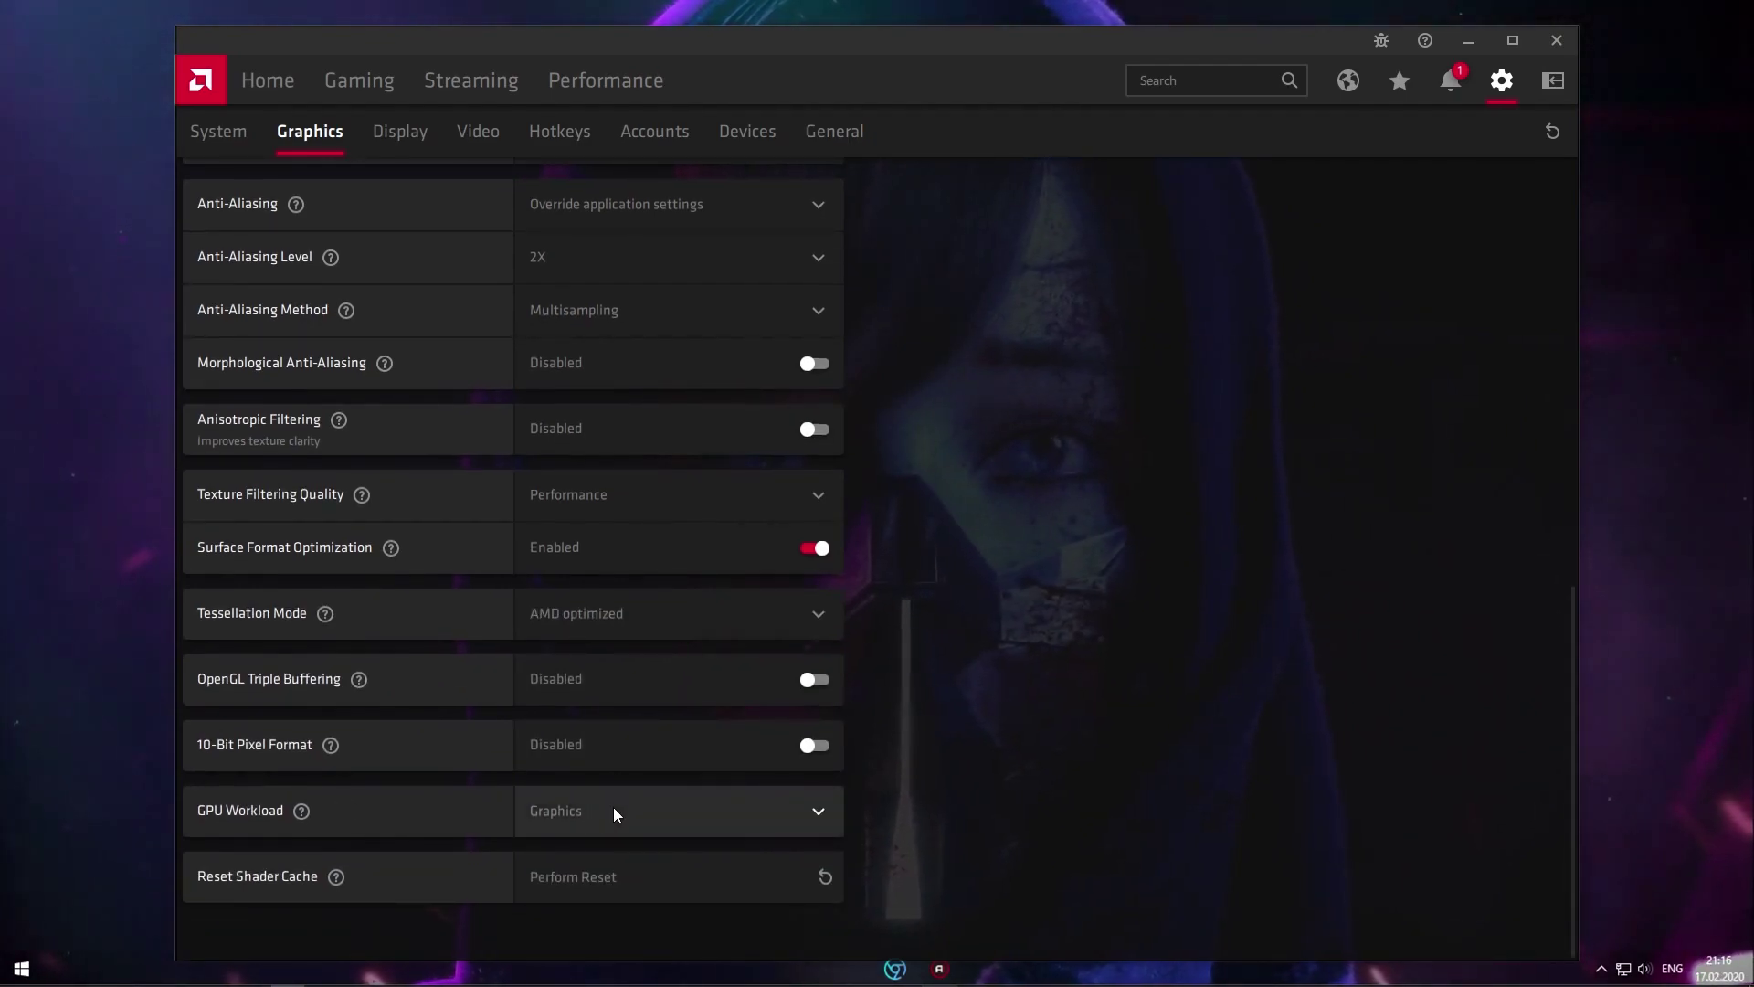
left_click(632, 872)
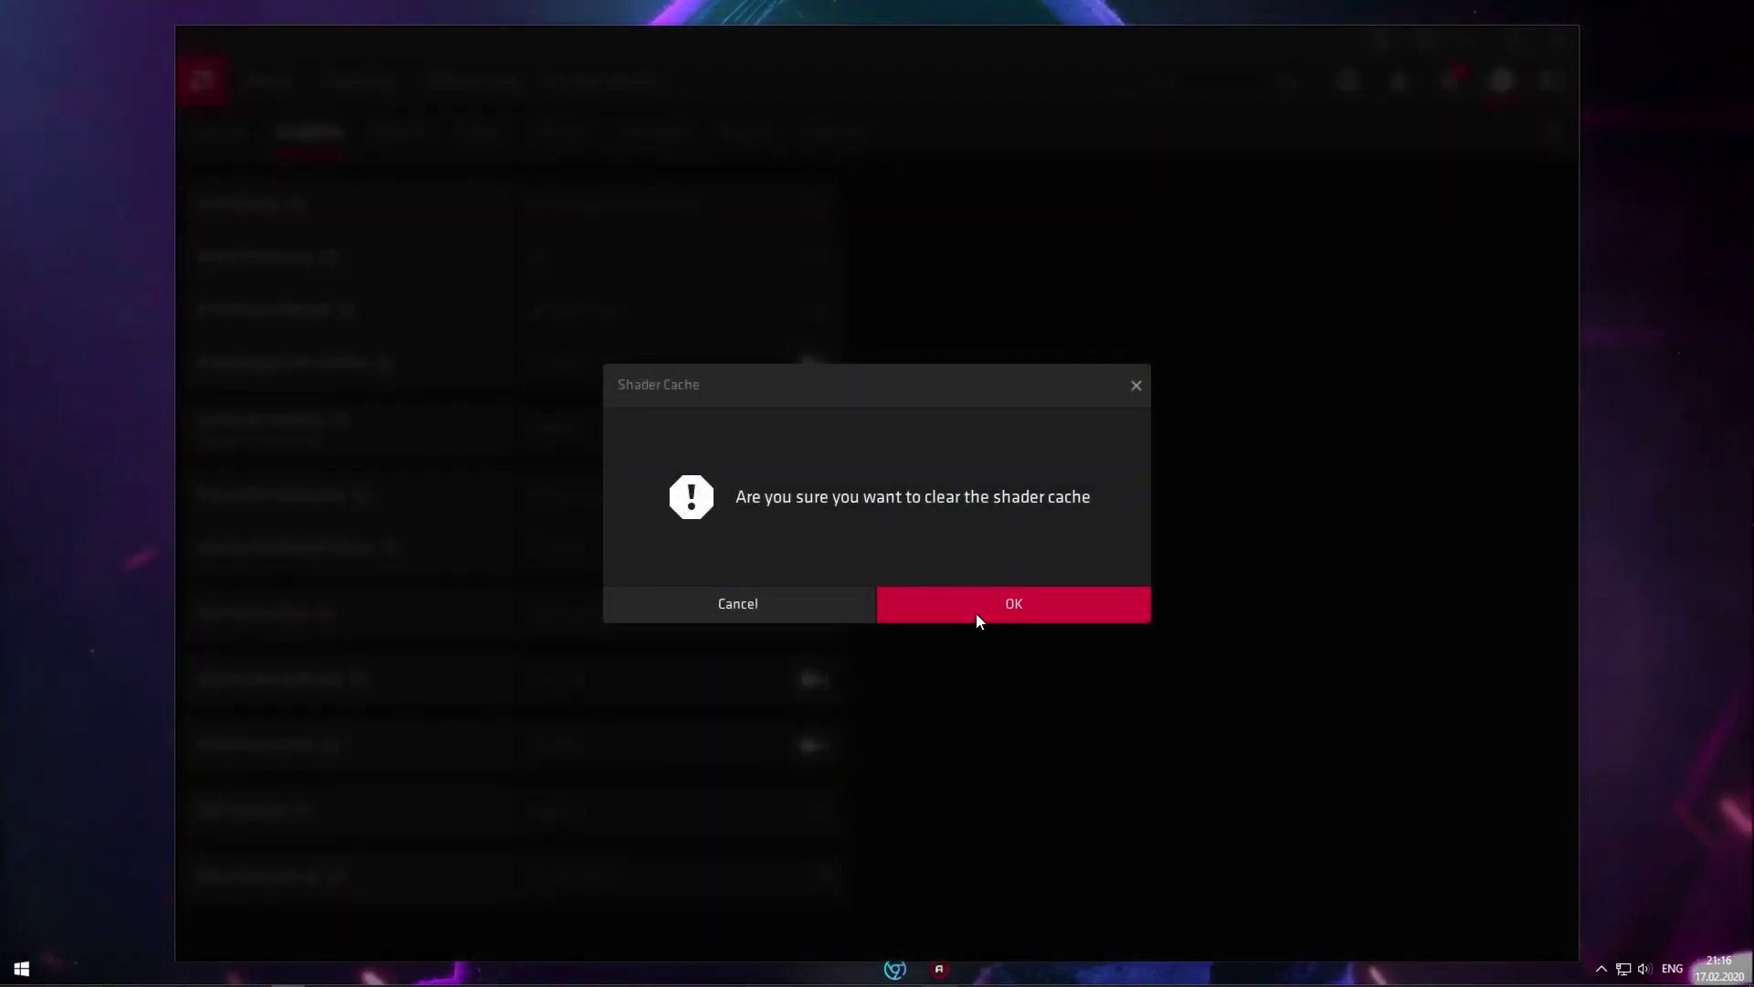
left_click(976, 612)
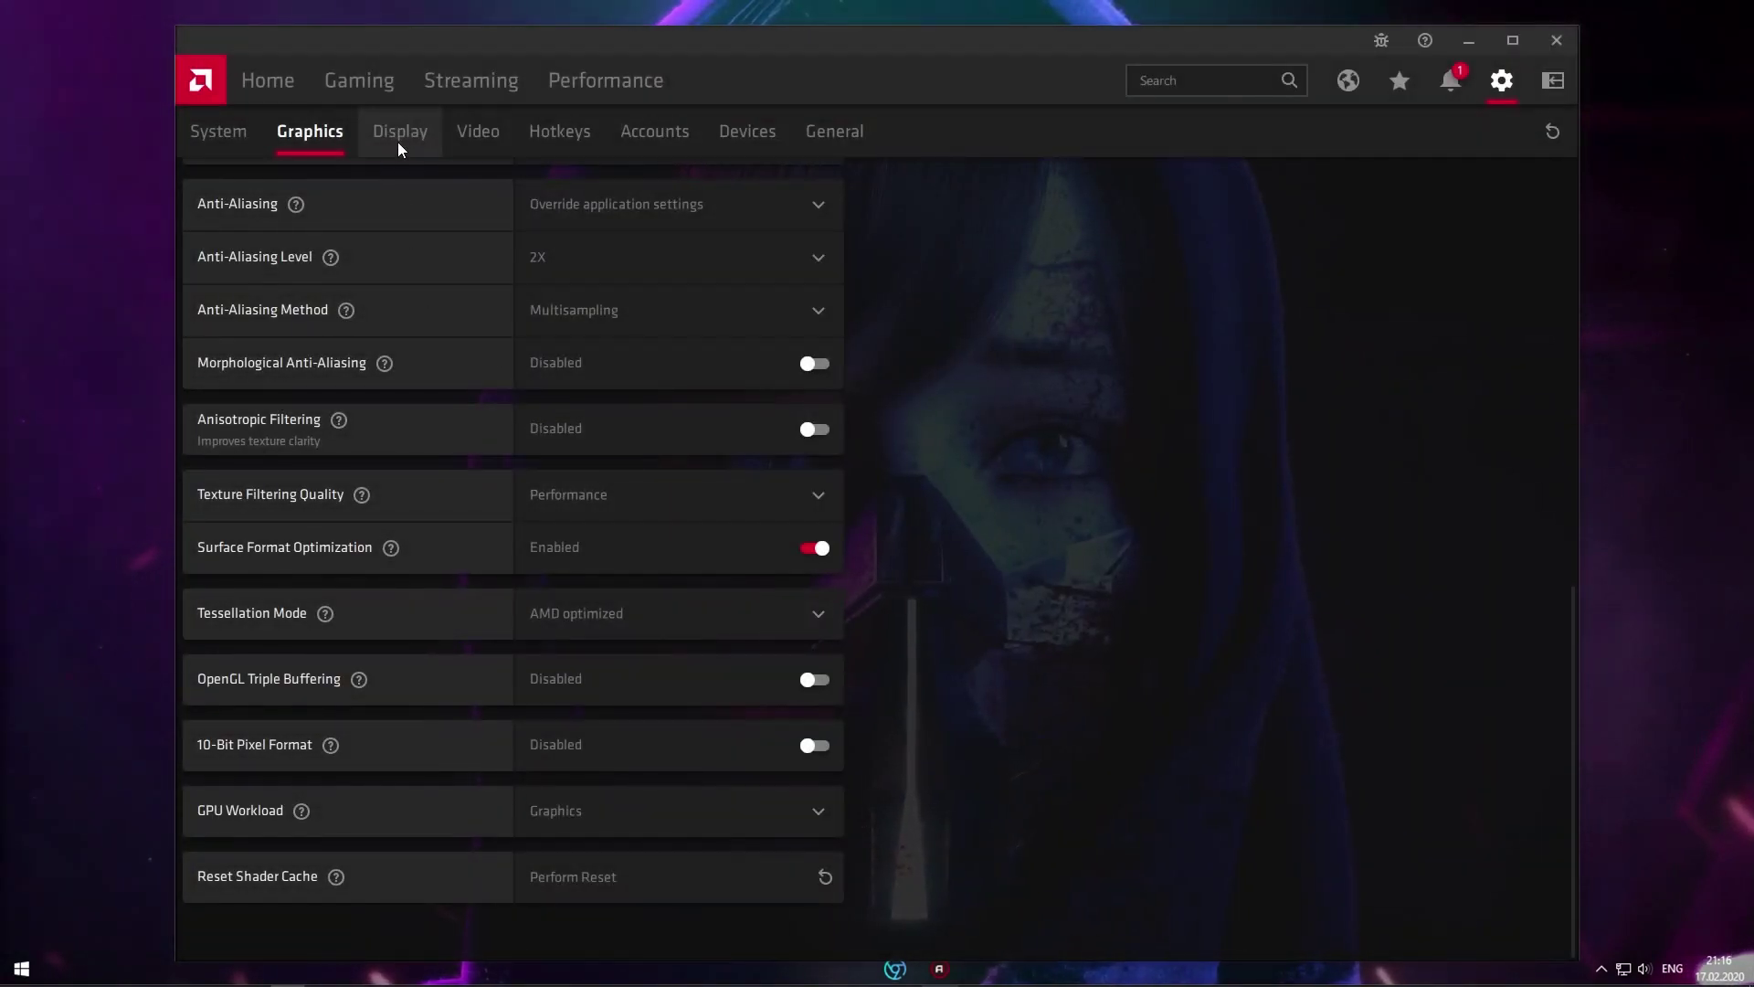
Set the Scaling Mode to Full panel in the global display settings.
left_click(398, 142)
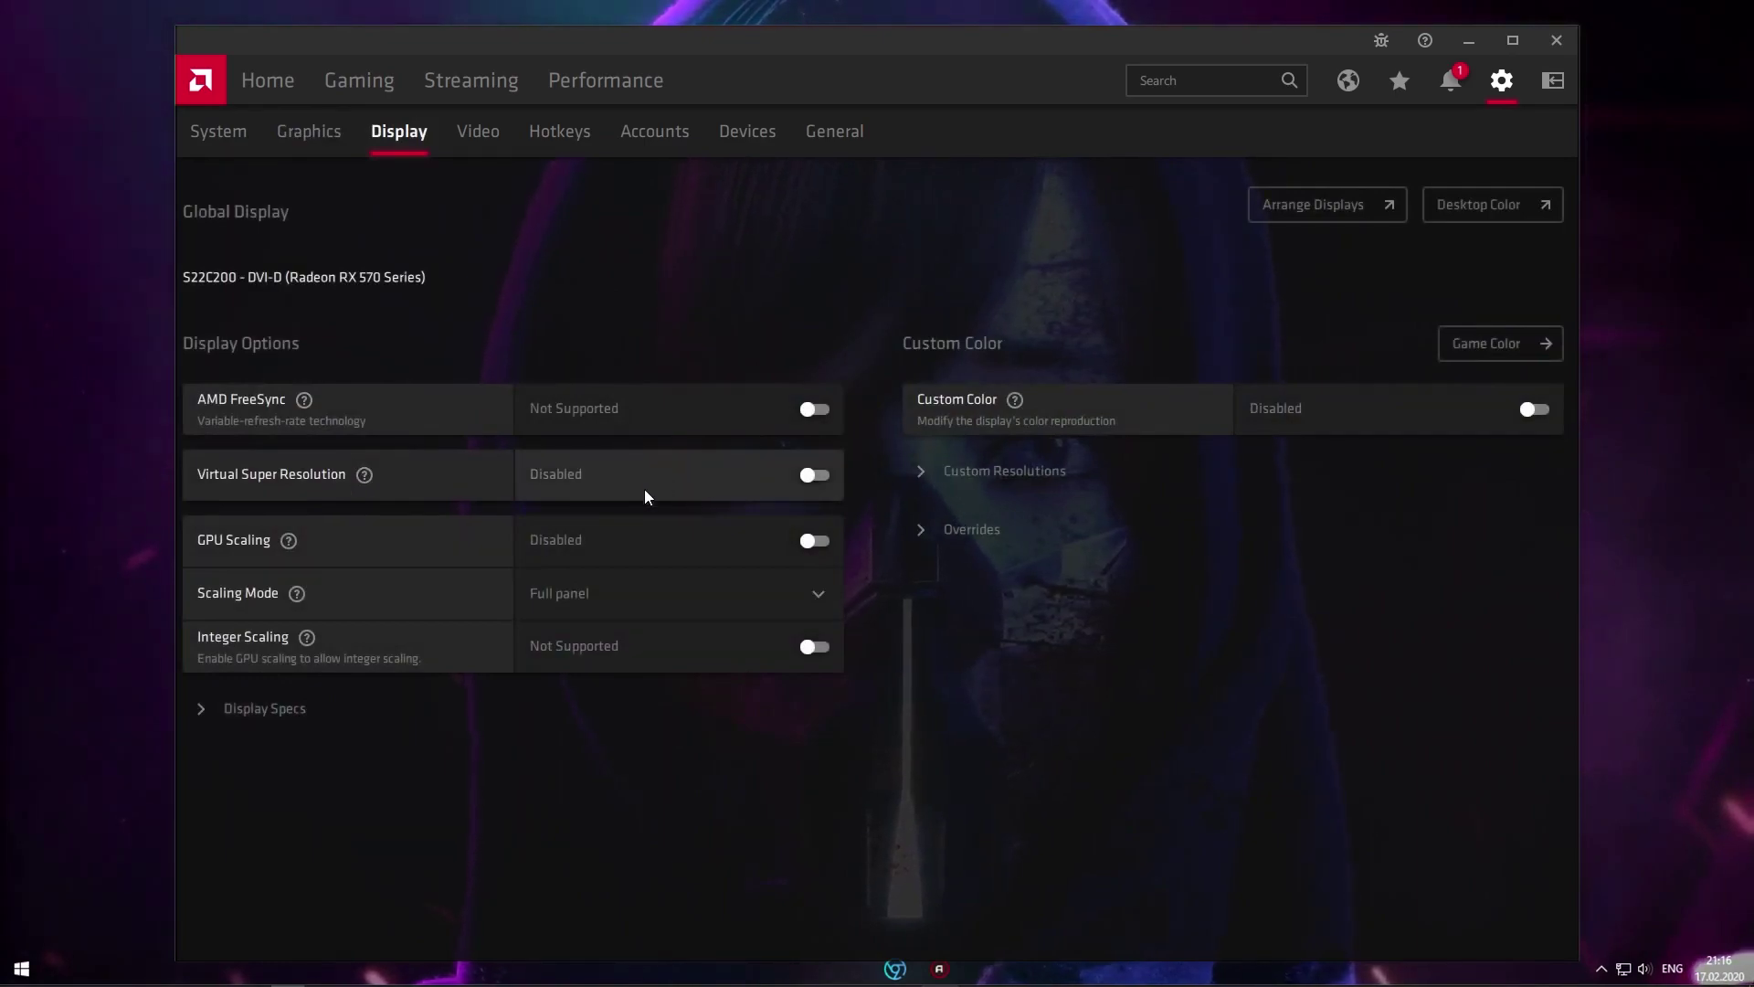
left_click(581, 596)
left_click(570, 678)
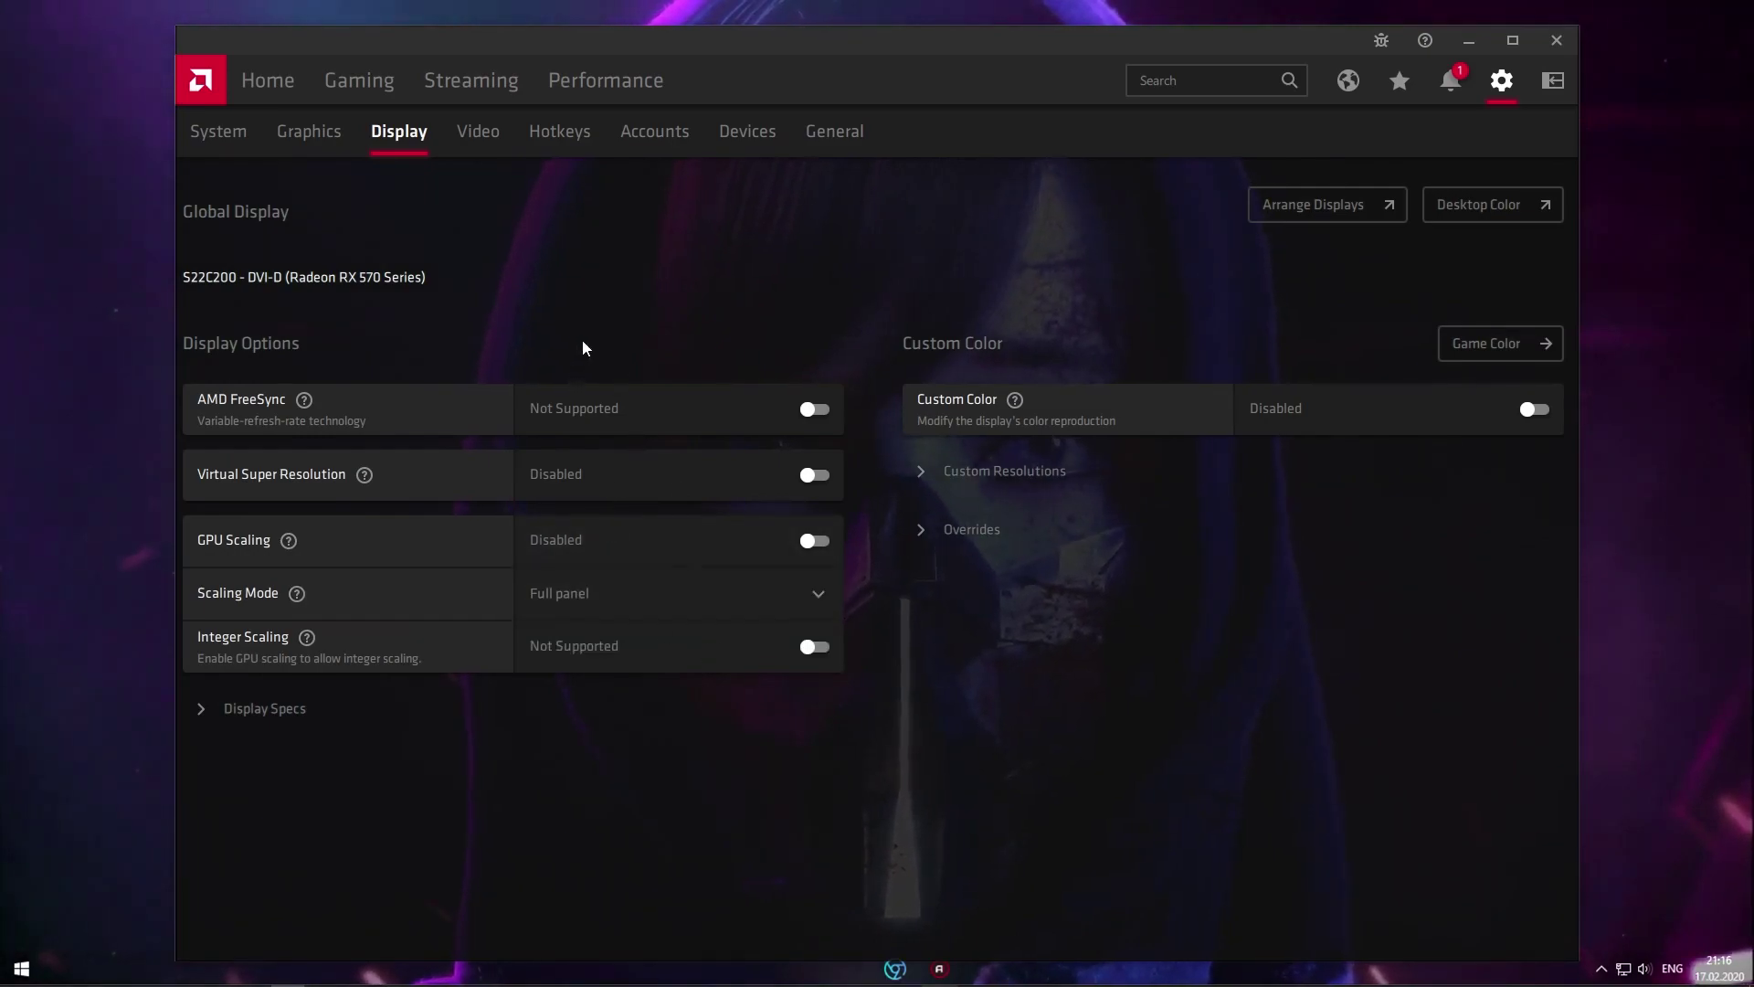
Disable In-Game Overlay, Upgrade Advisor, System Tray Menu, Advertisements and Toast Notifications in the general preferences.
left_click(826, 131)
scroll(1080, 545, "down", 8)
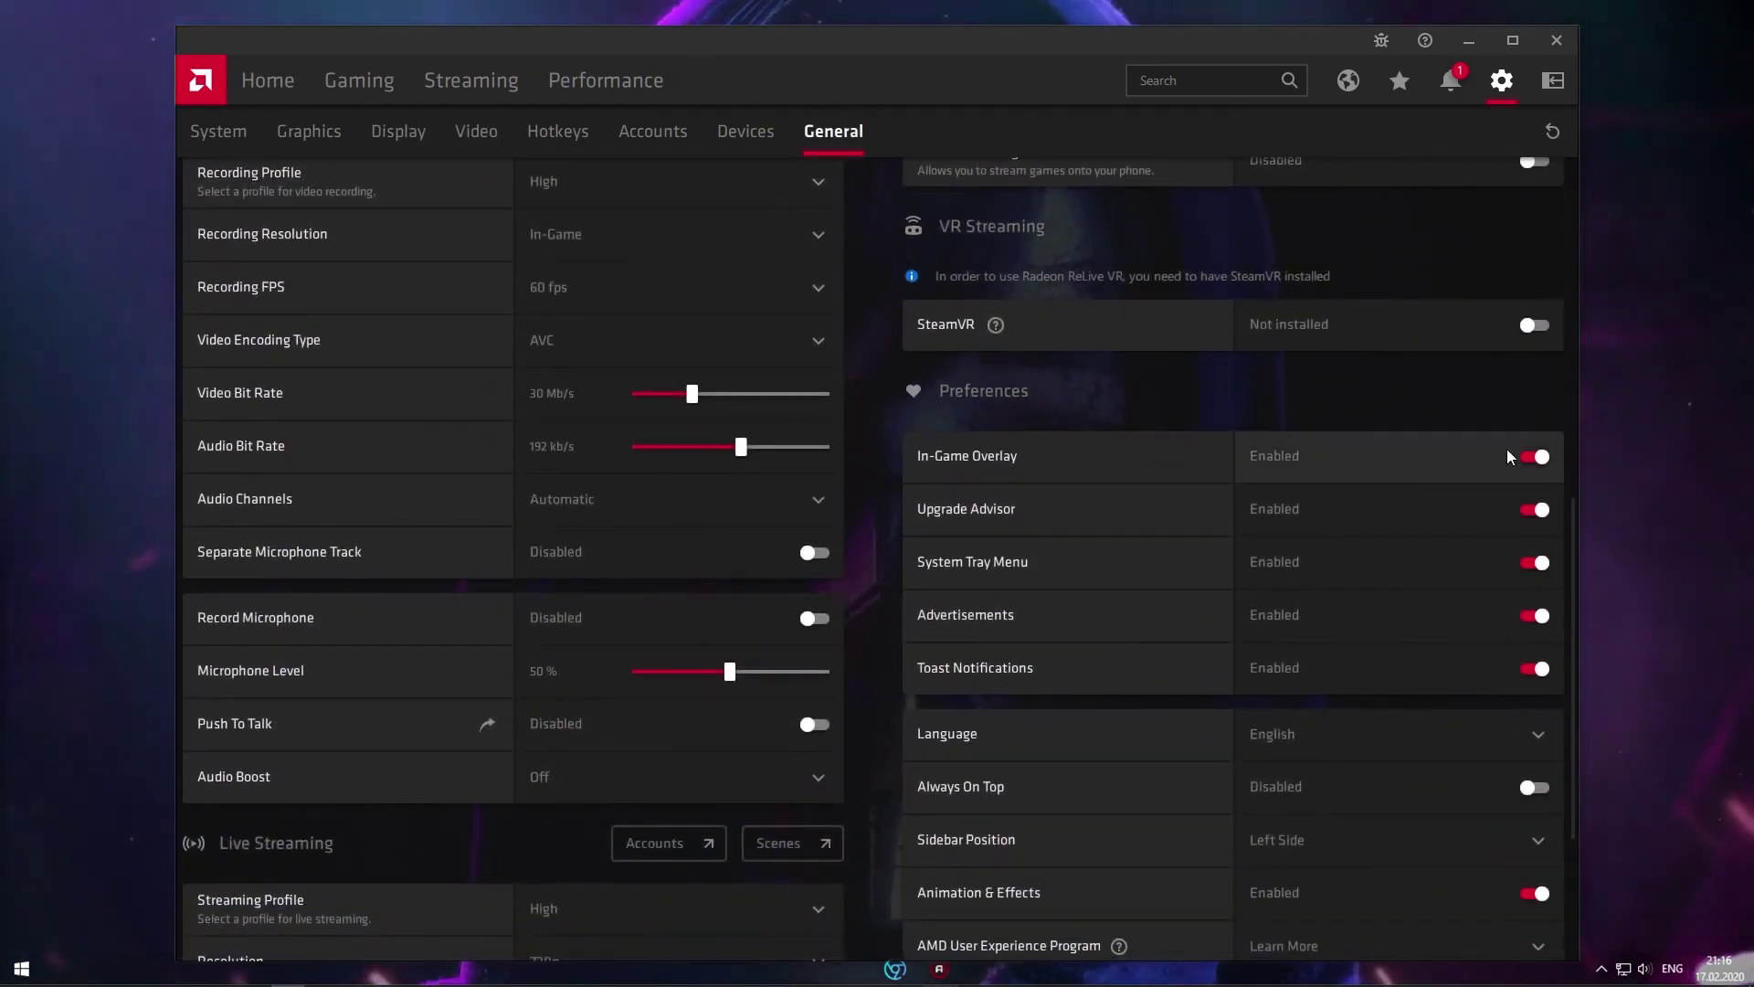
scroll(1533, 460, "down", 4)
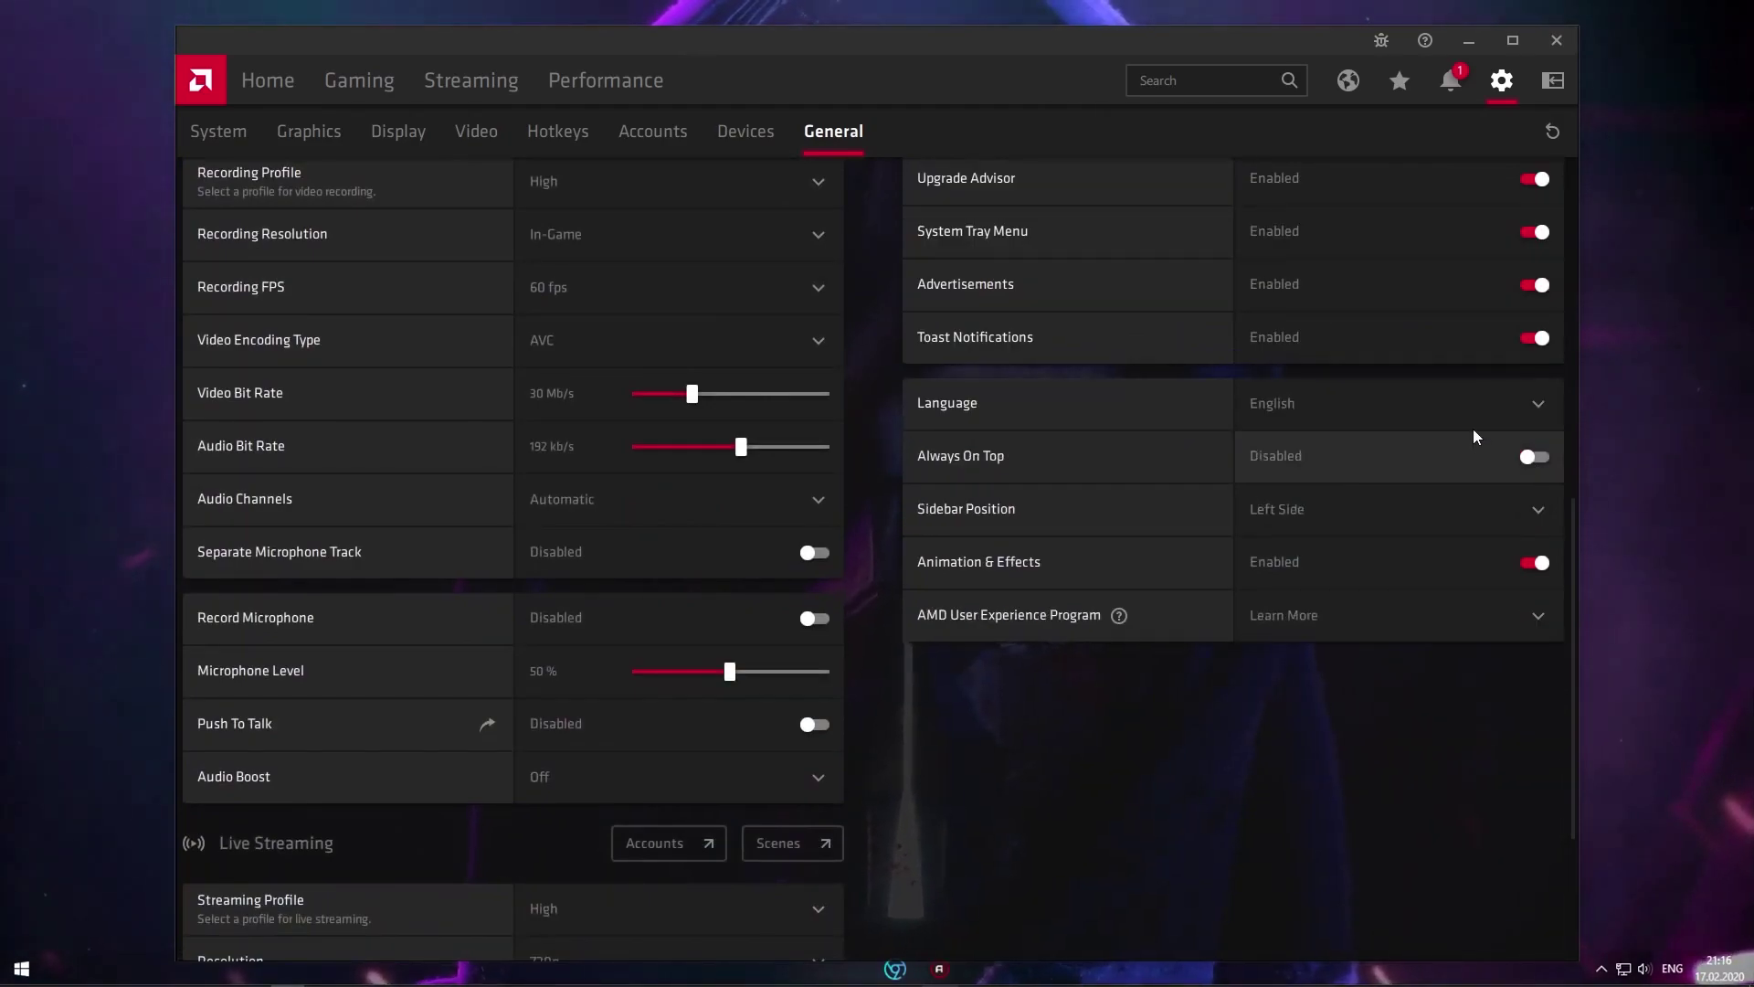
scroll(1473, 430, "up", 4)
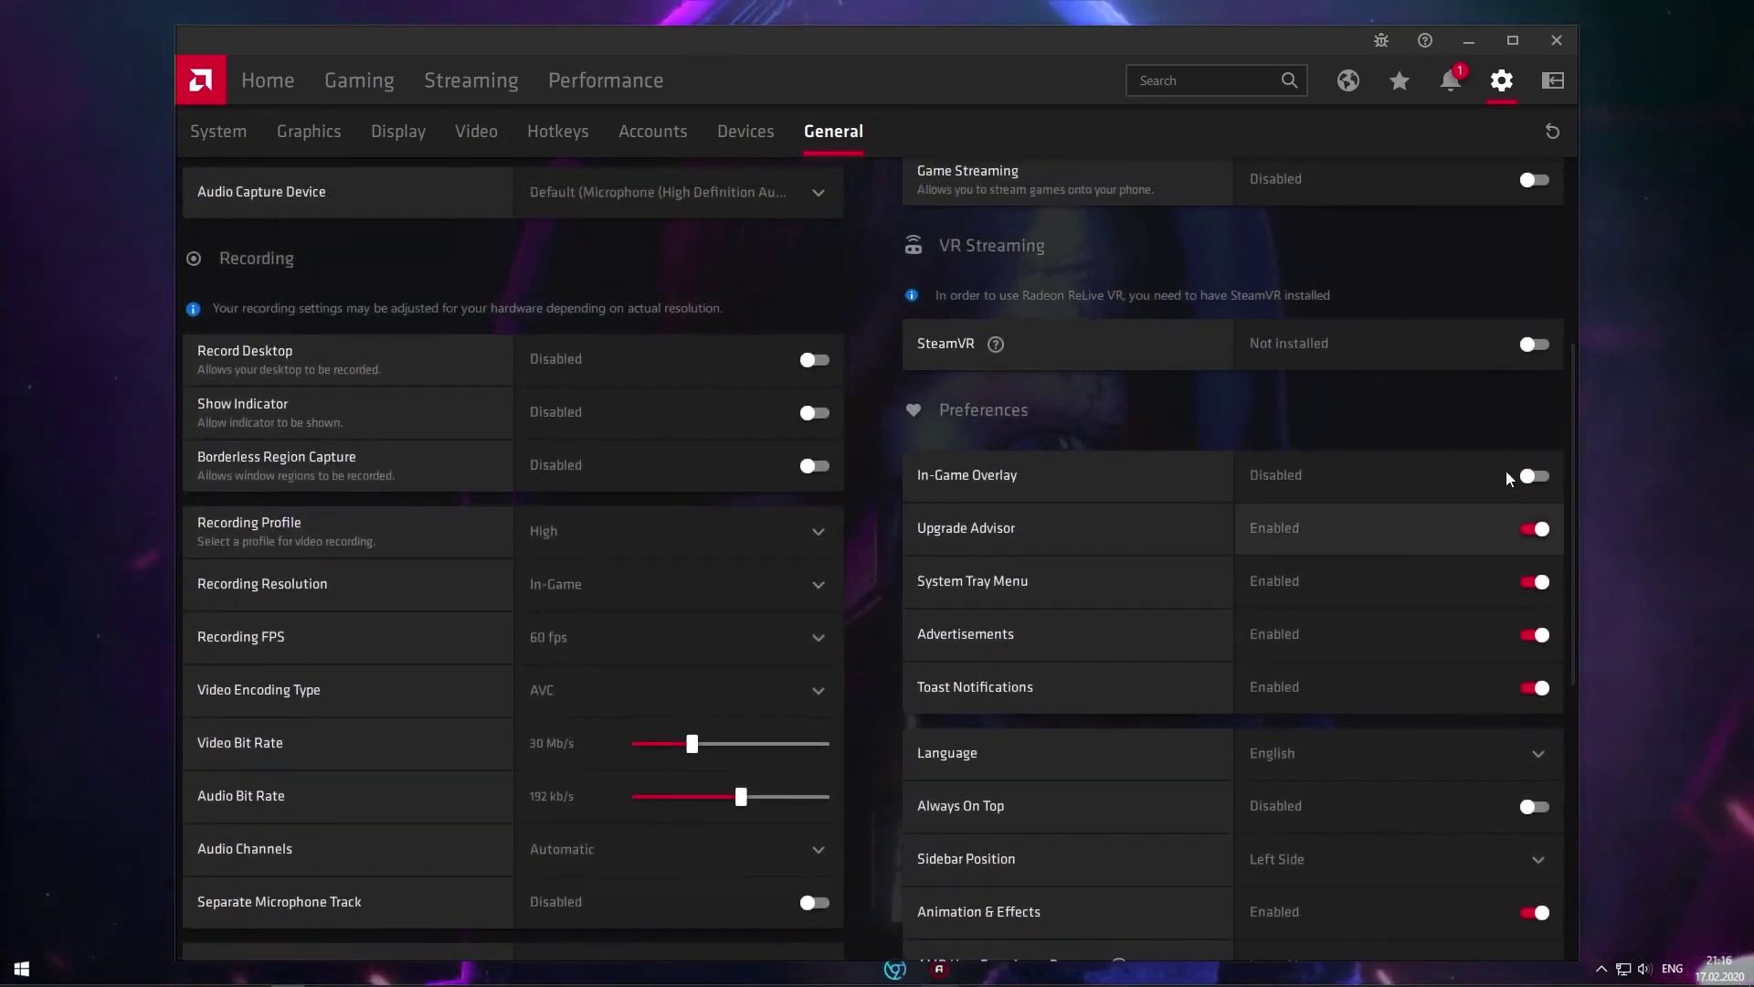
left_click(1544, 528)
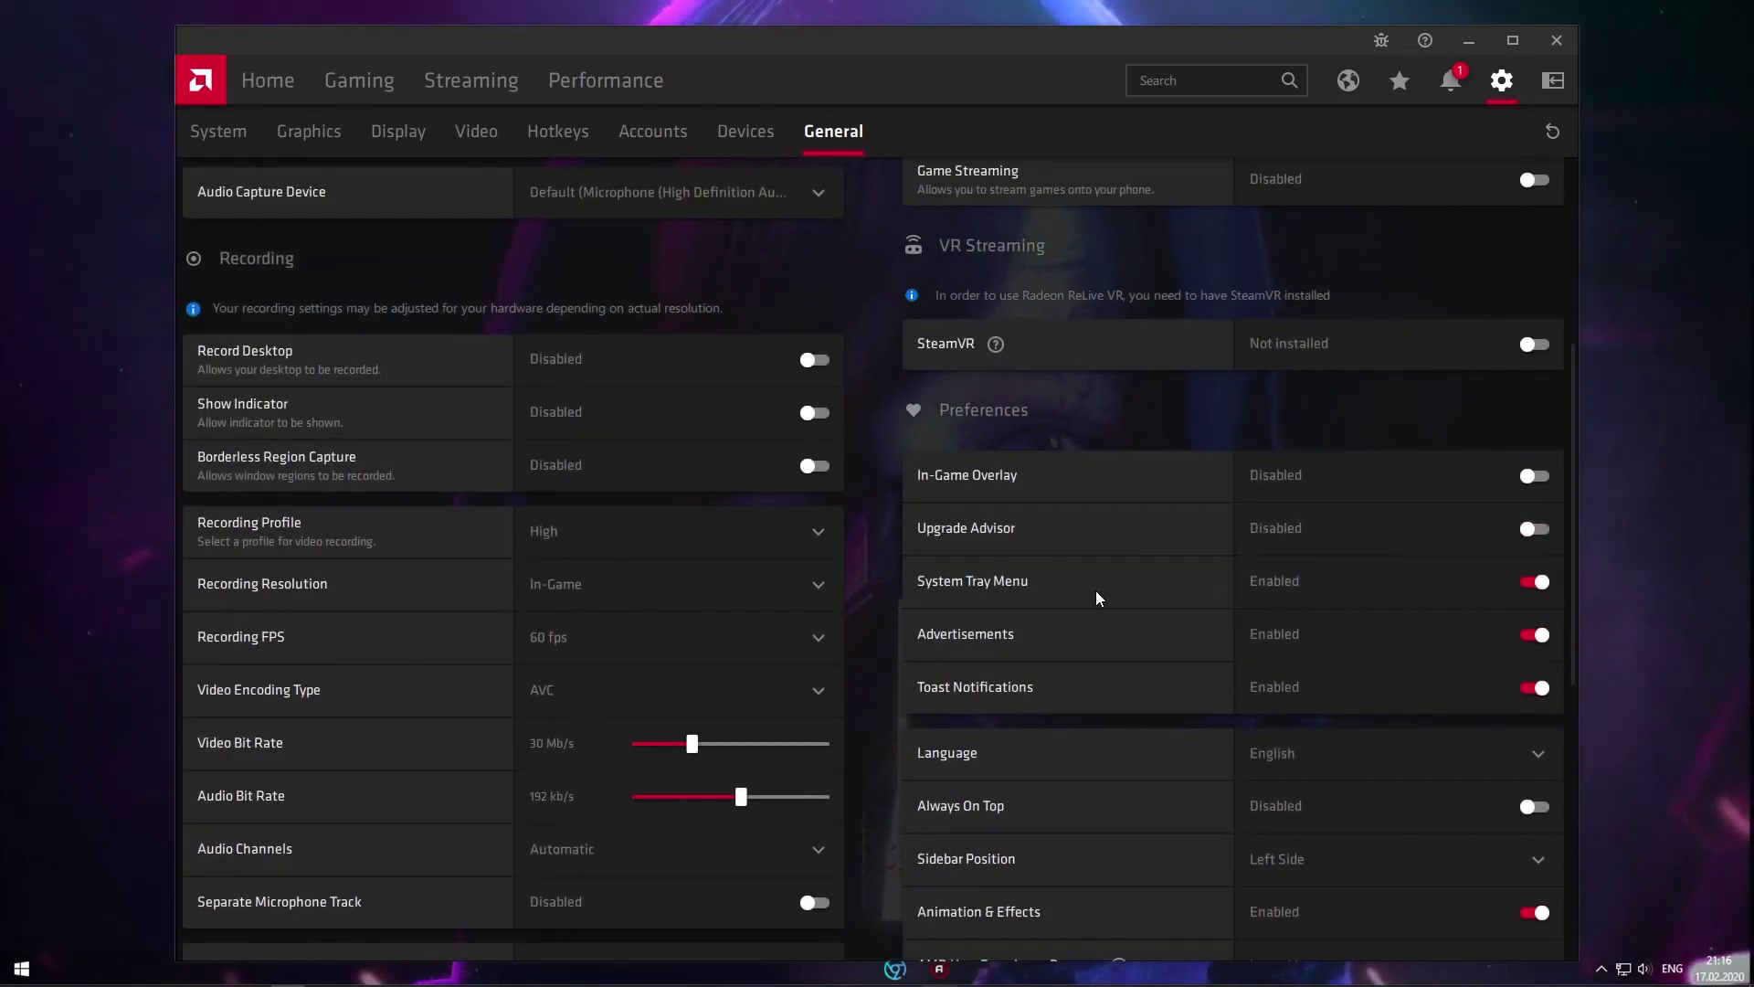
left_click(1250, 594)
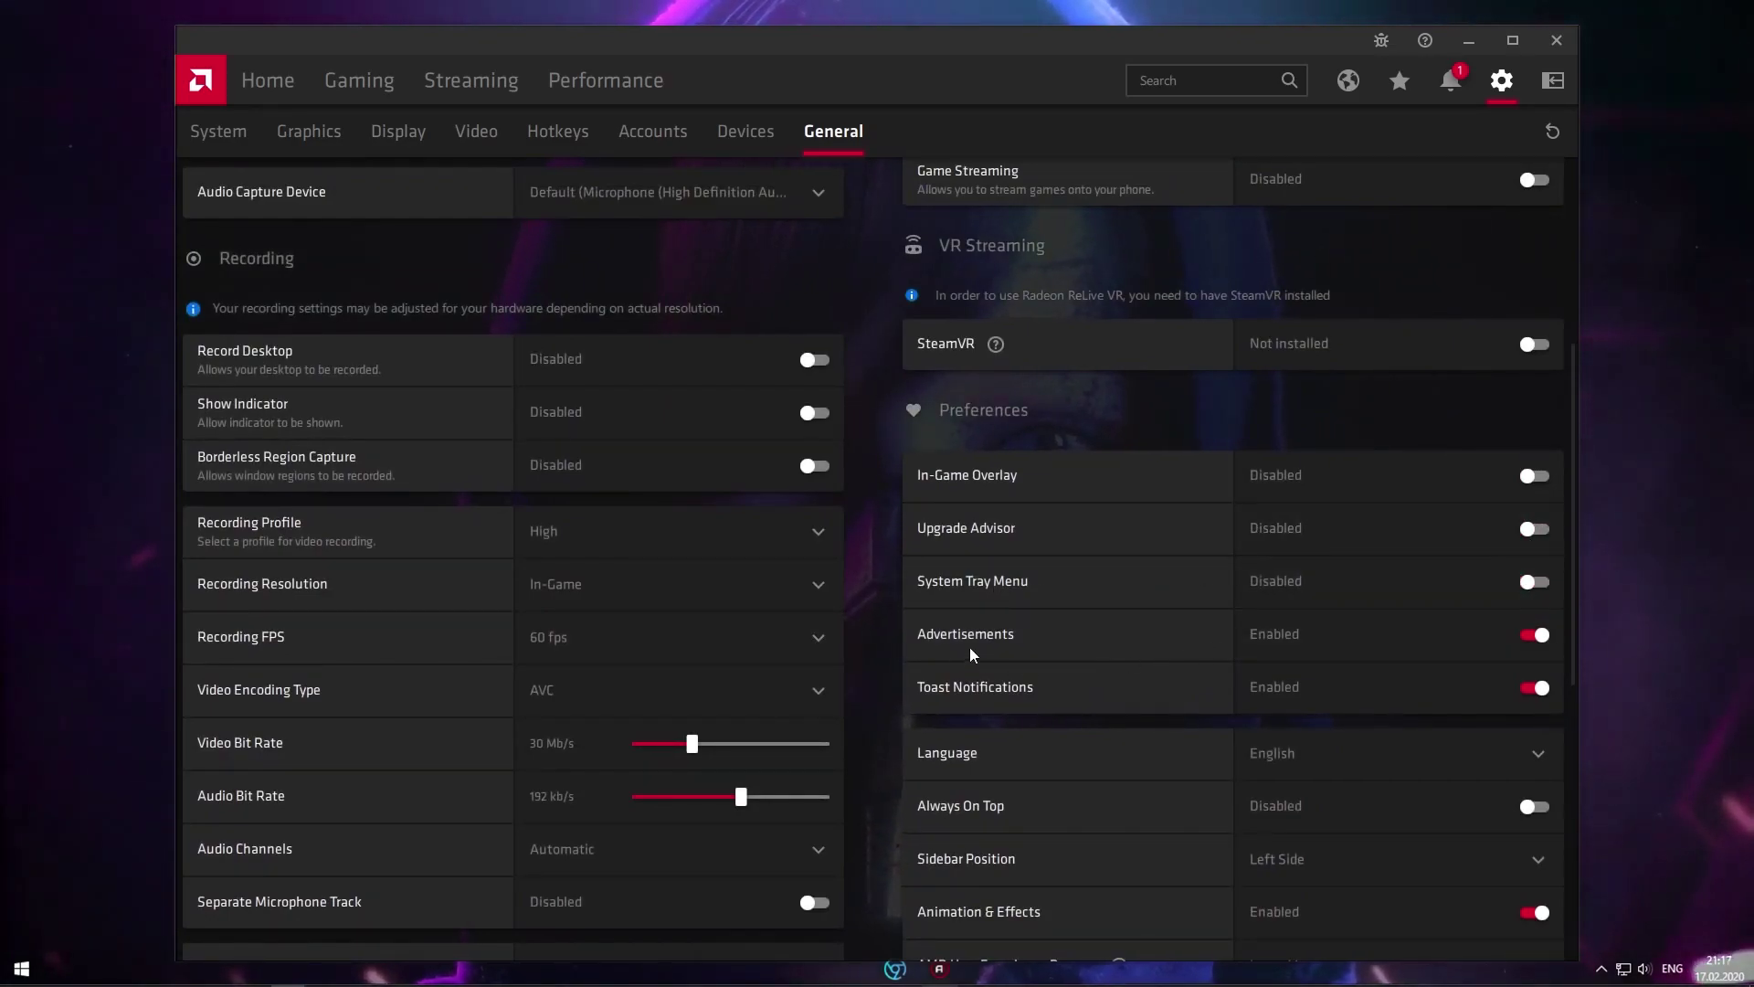
left_click(1552, 634)
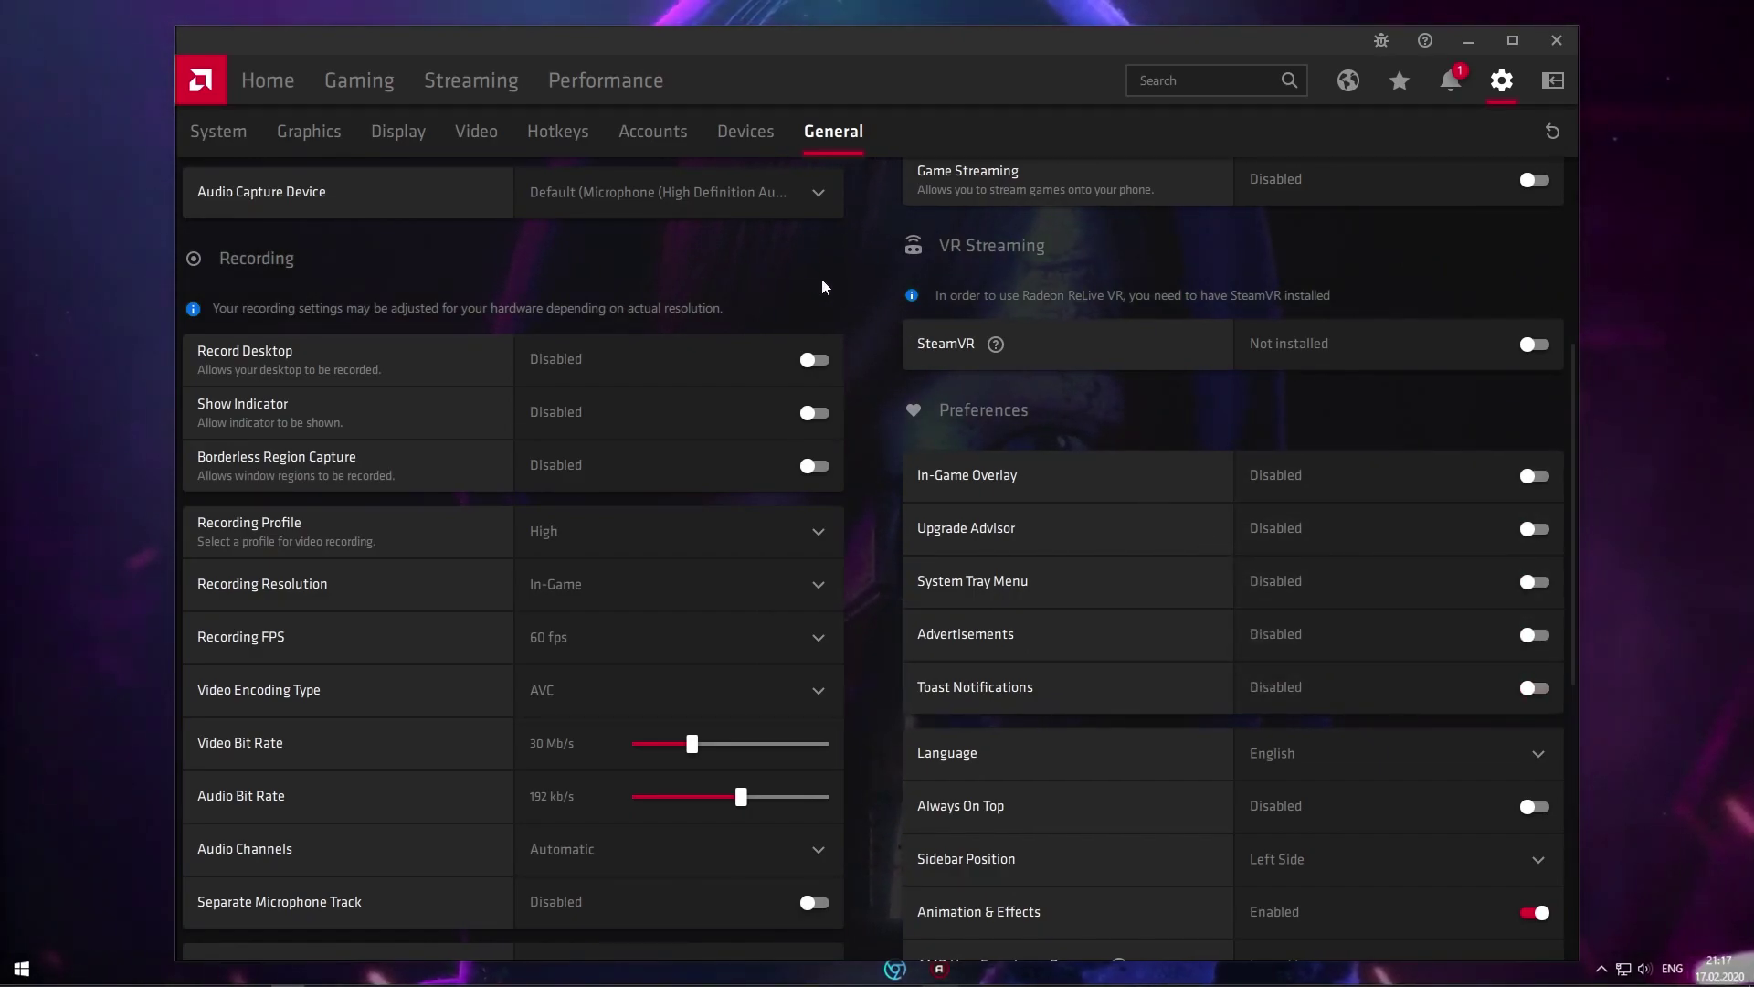
Accept the performance tuning license agreement and add a tuning profile for Fortnite.
left_click(584, 87)
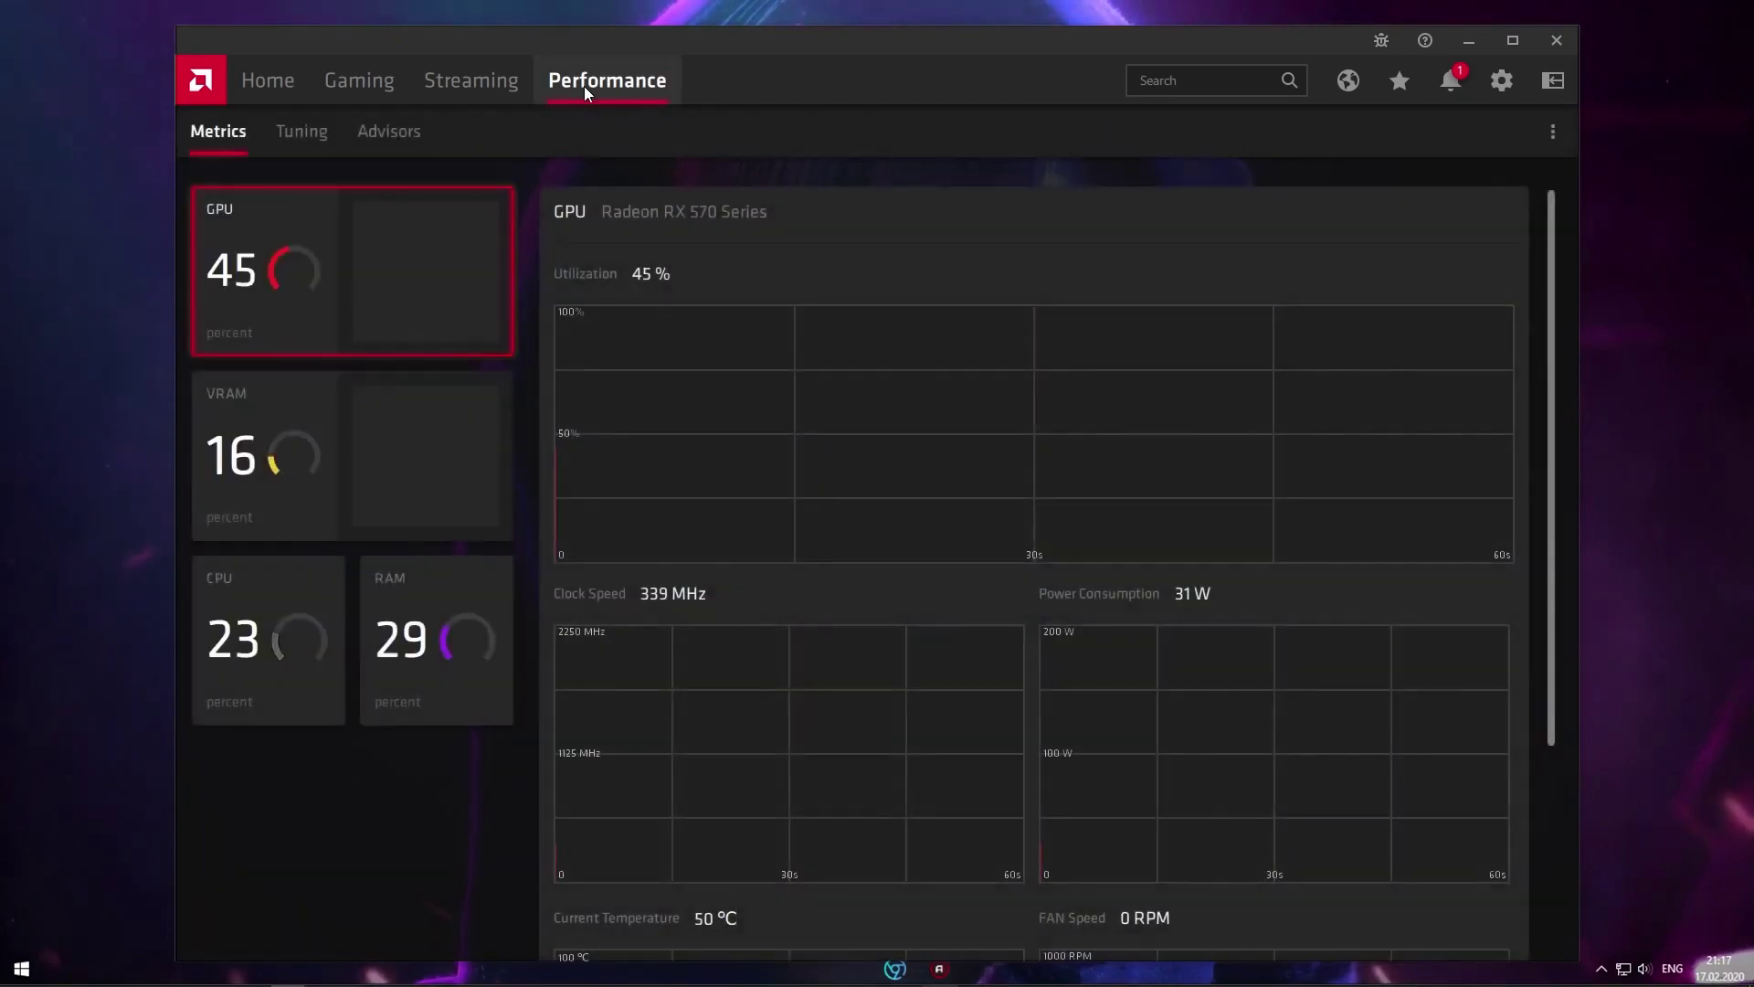
left_click(301, 132)
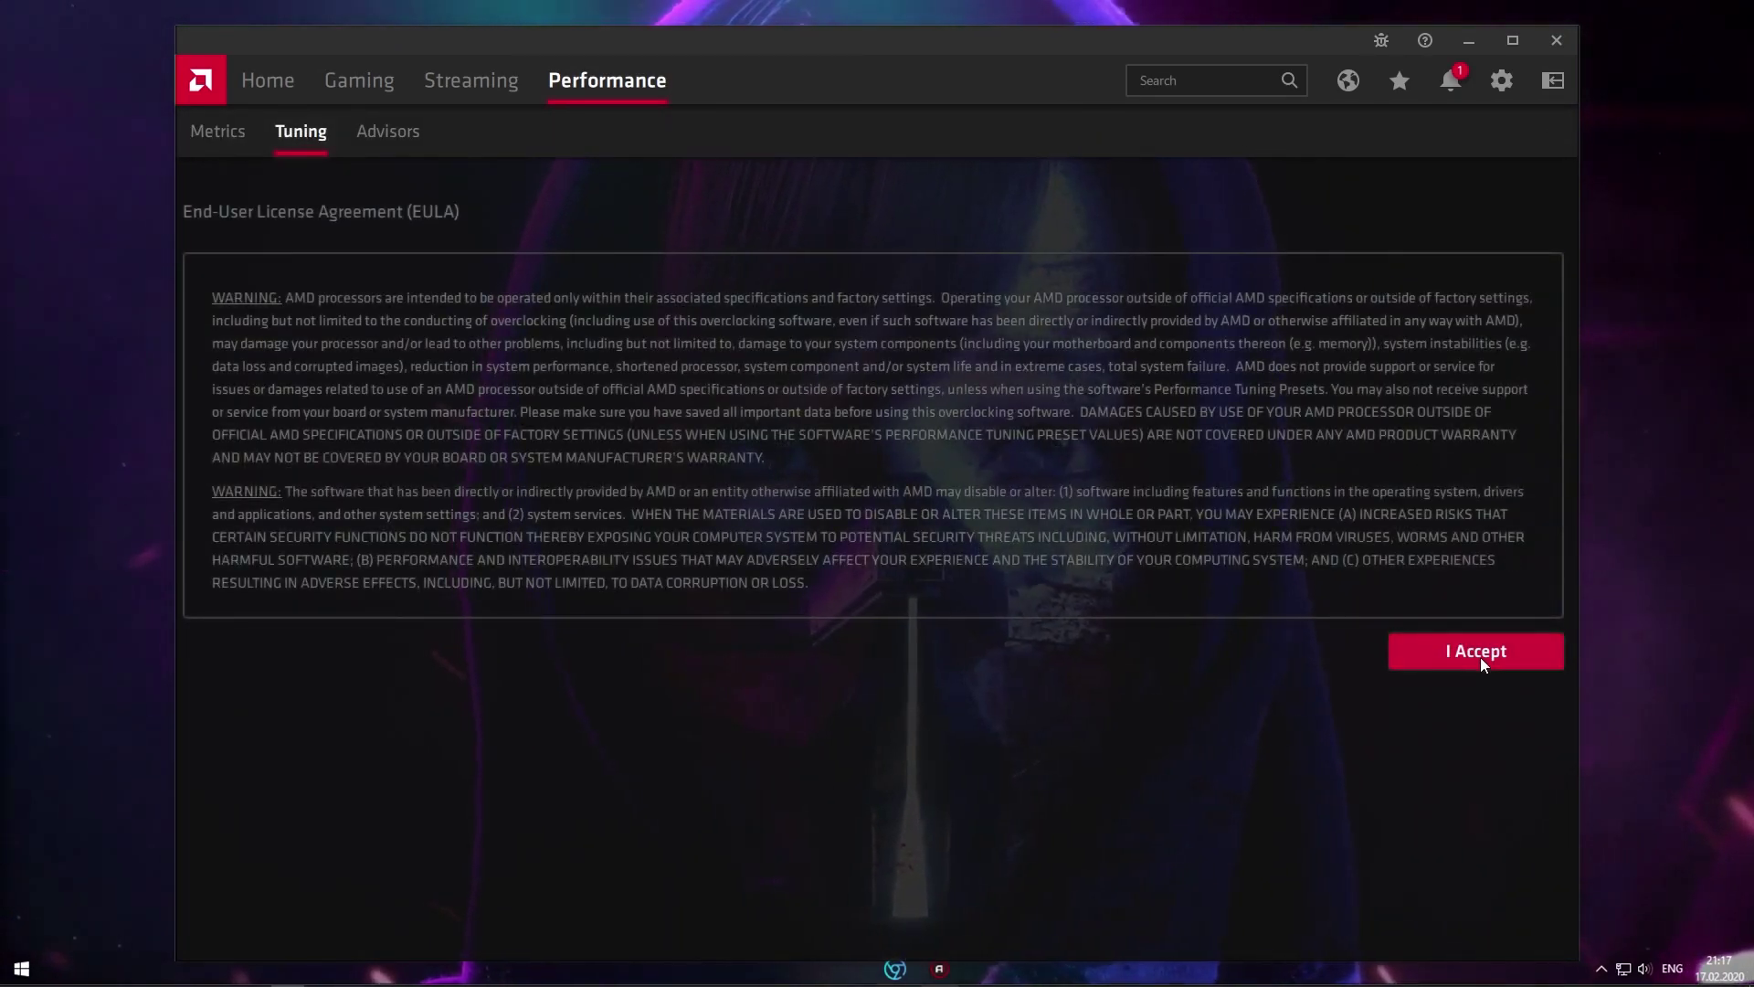
left_click(1475, 654)
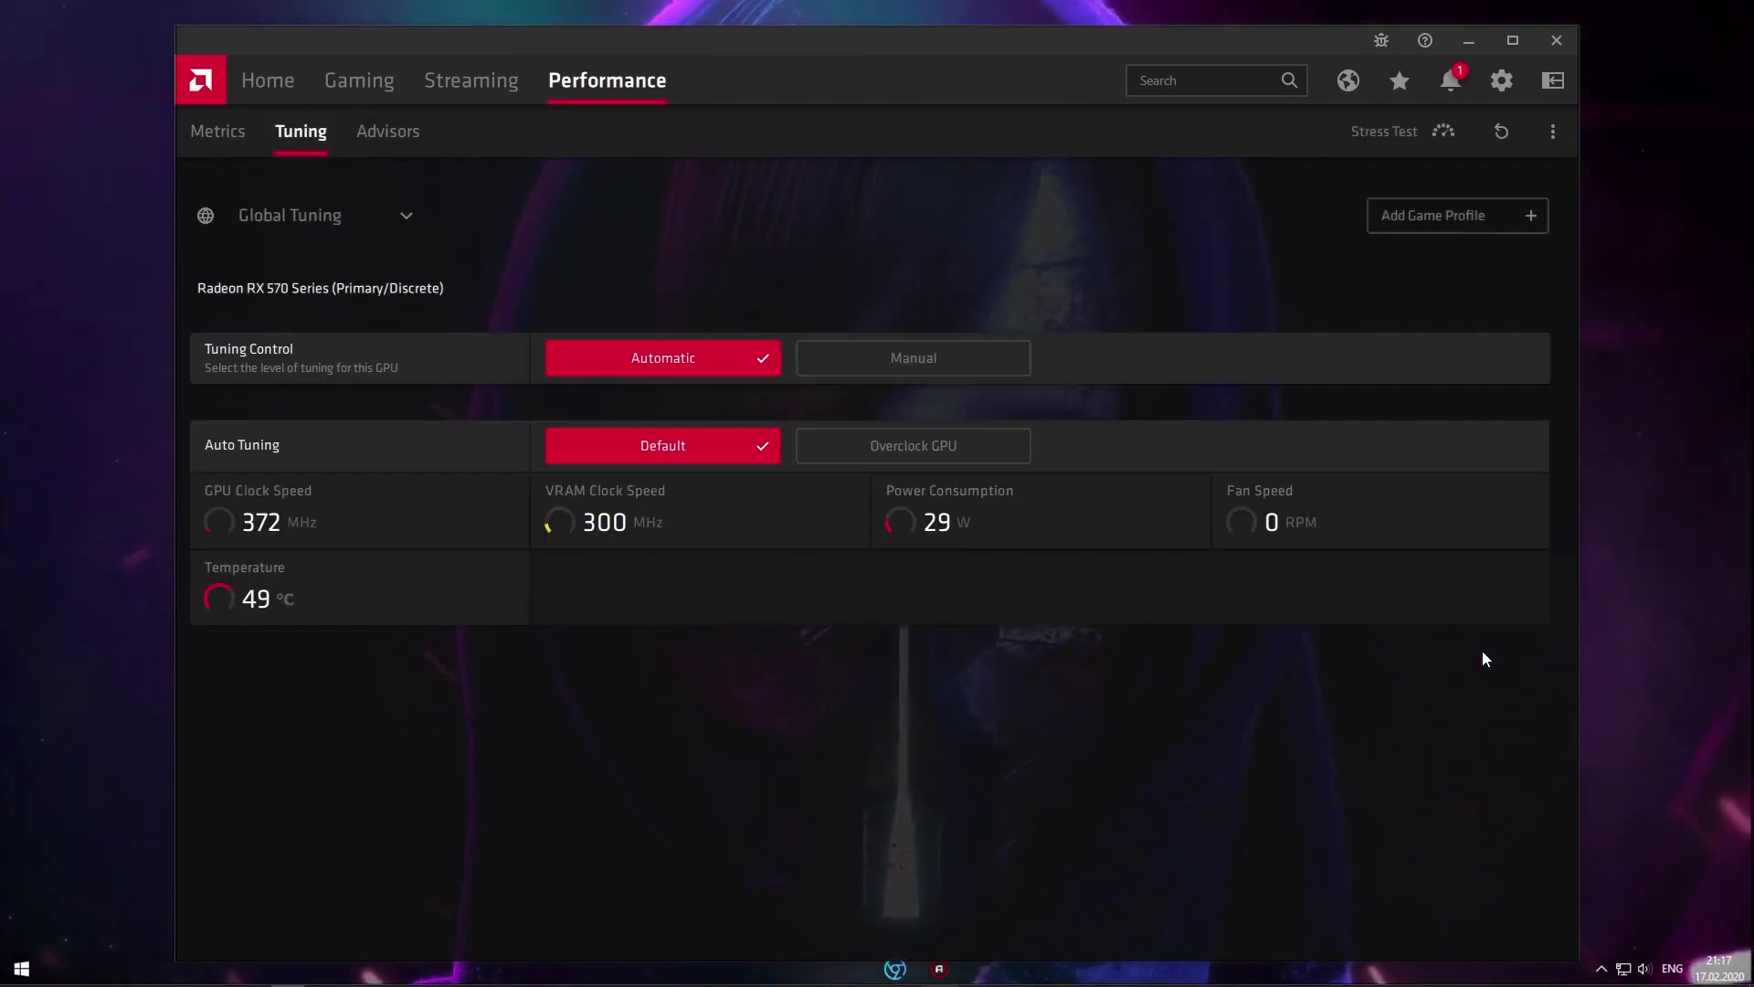
left_click(1438, 216)
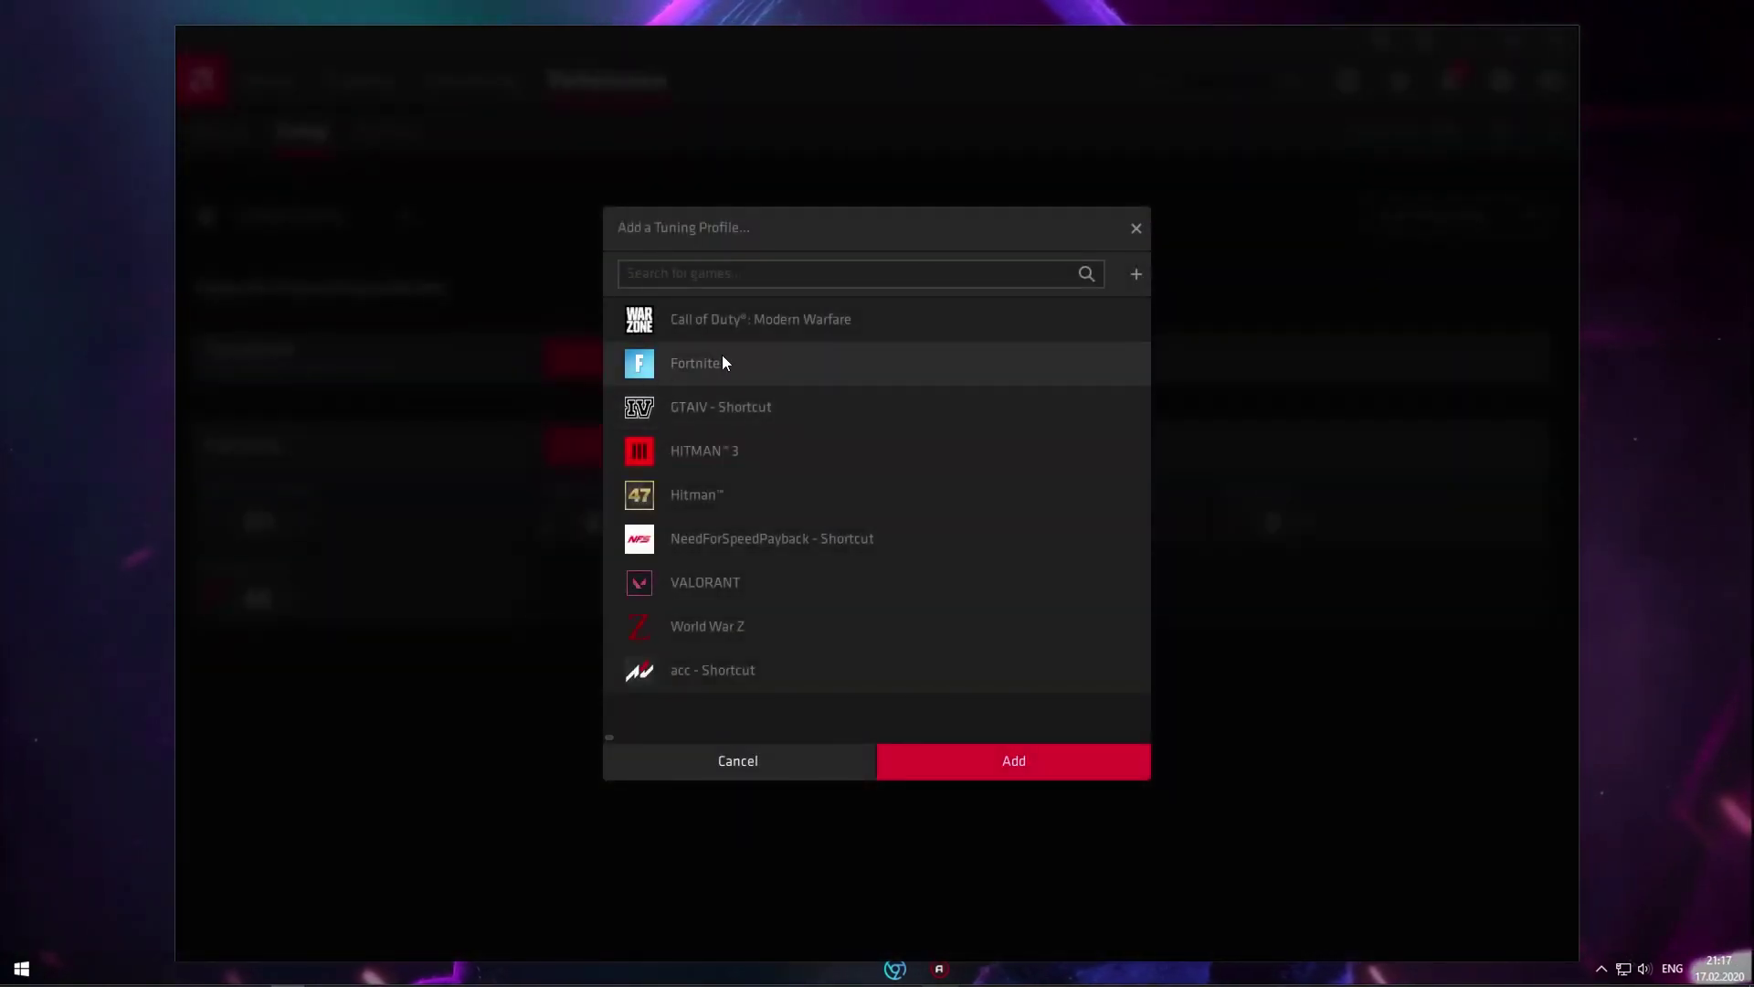
left_click(1030, 748)
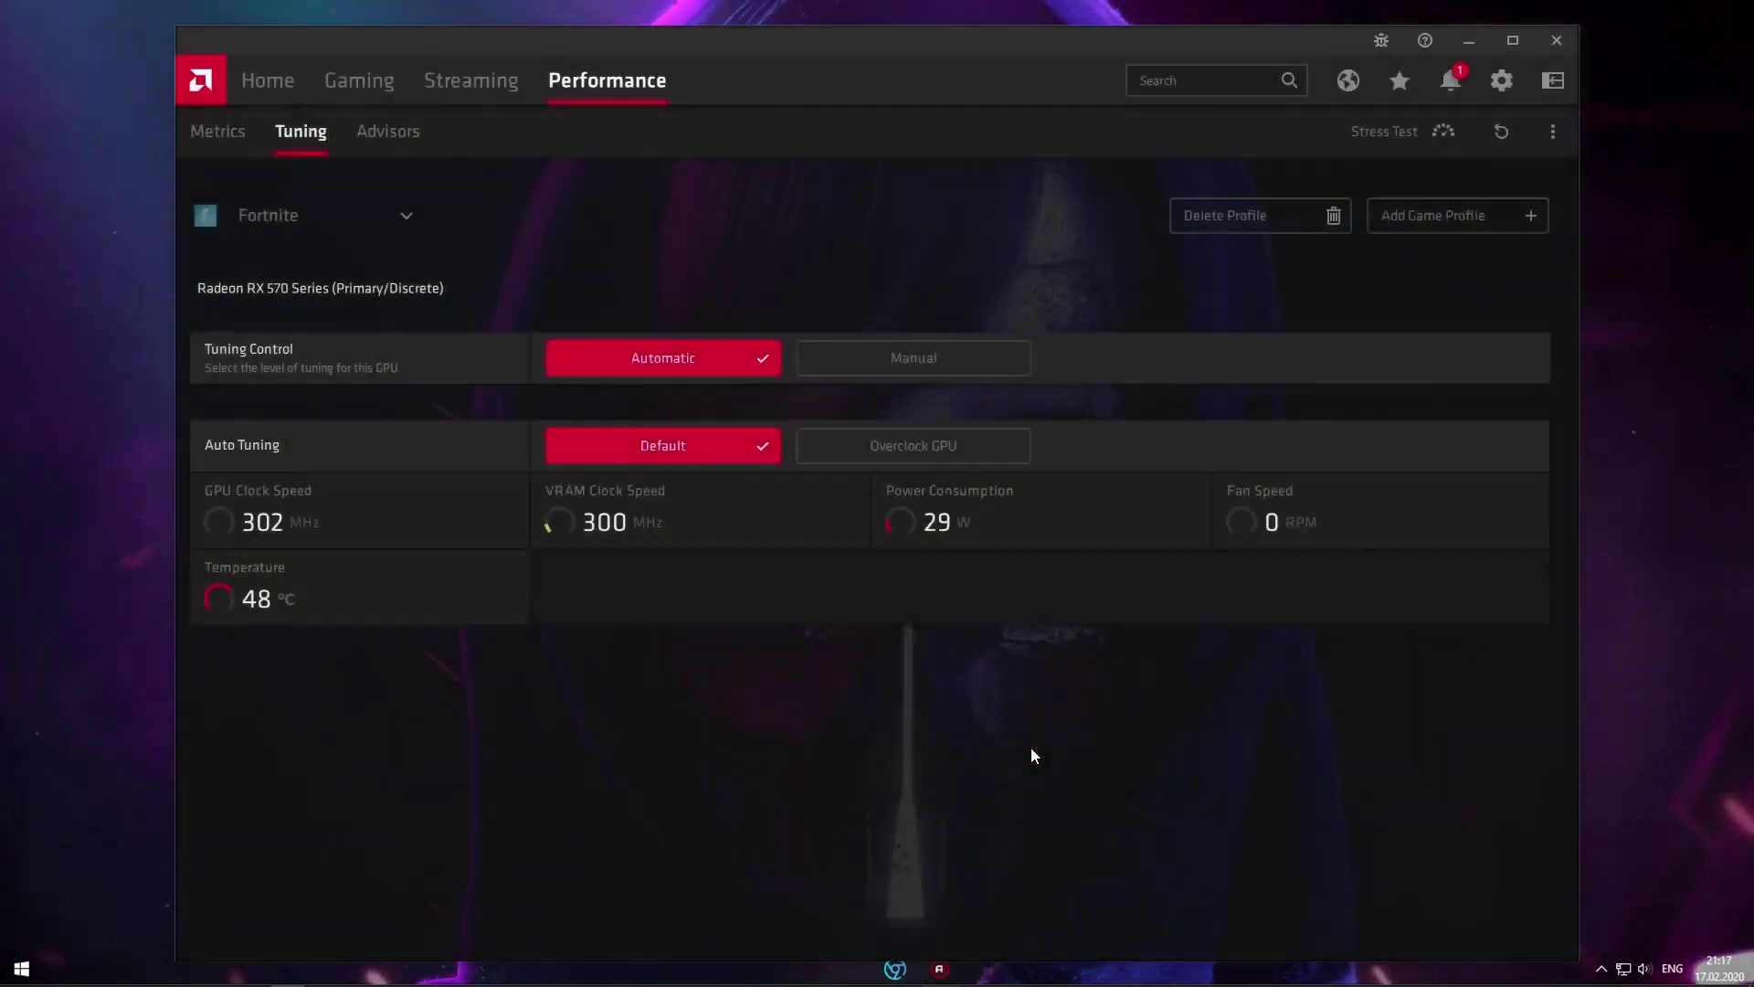
Set Auto Tuning to Overclock GPU for the Fortnite profile, accept the confirmation and close the Radeon Software window.
left_click(909, 442)
left_click(1023, 628)
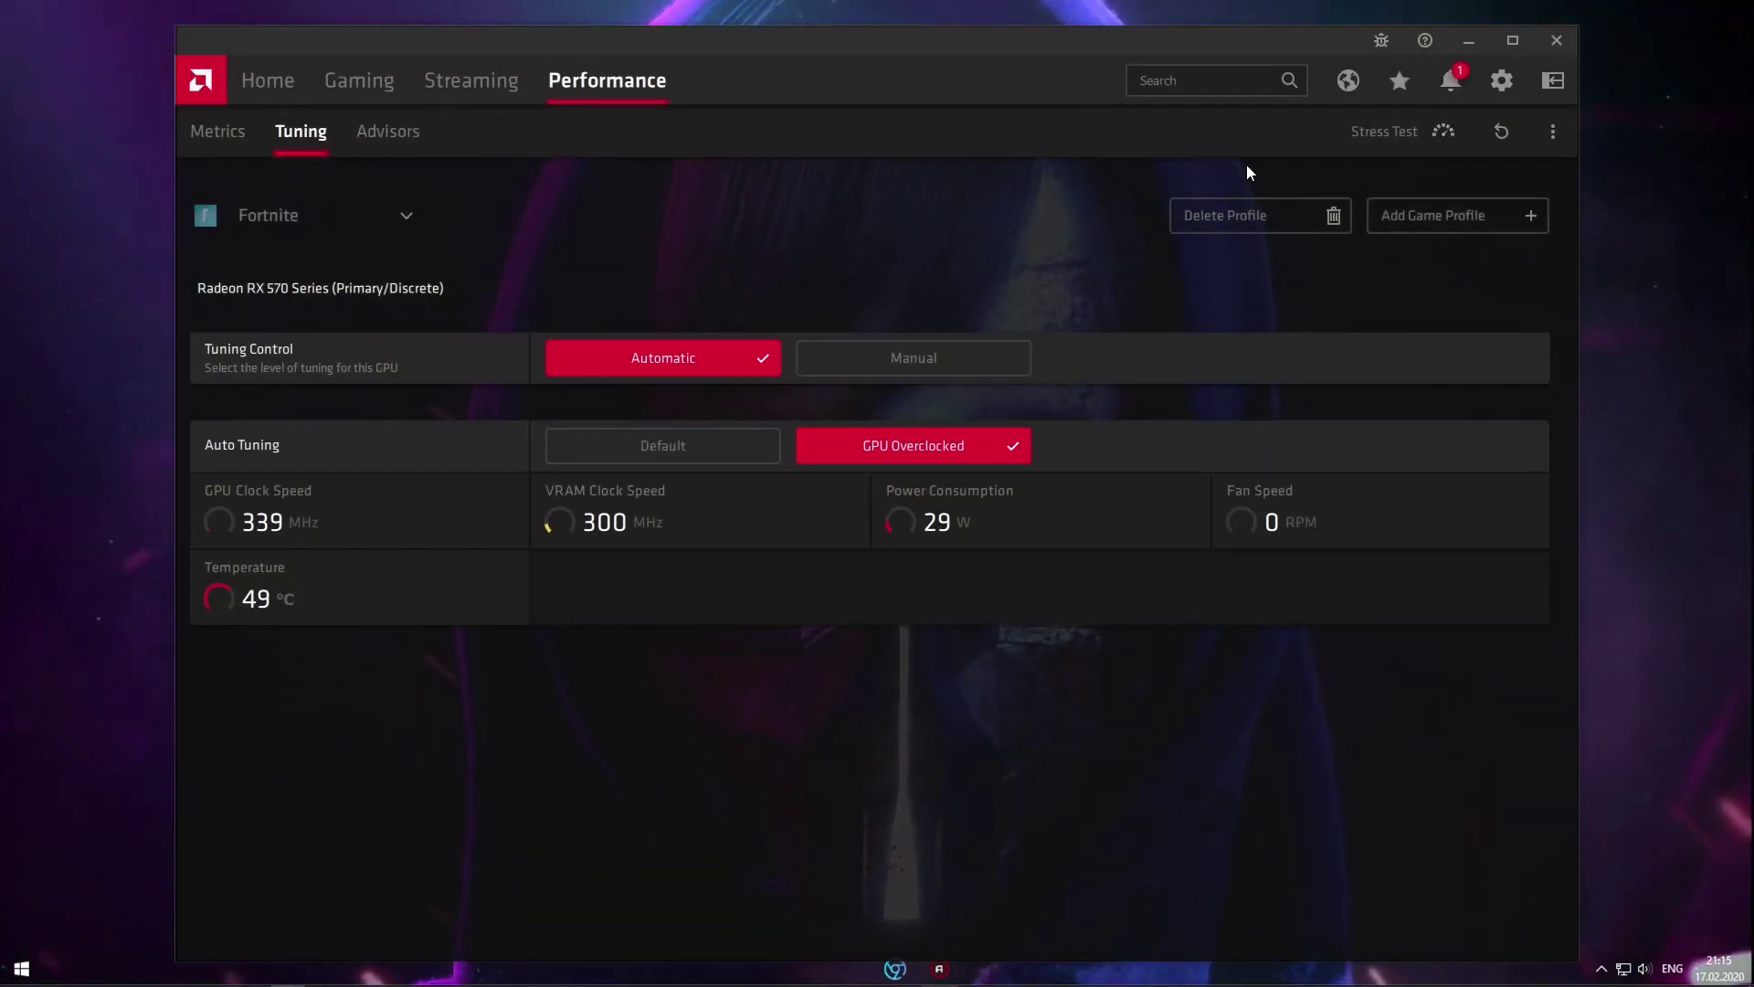
left_click(1553, 38)
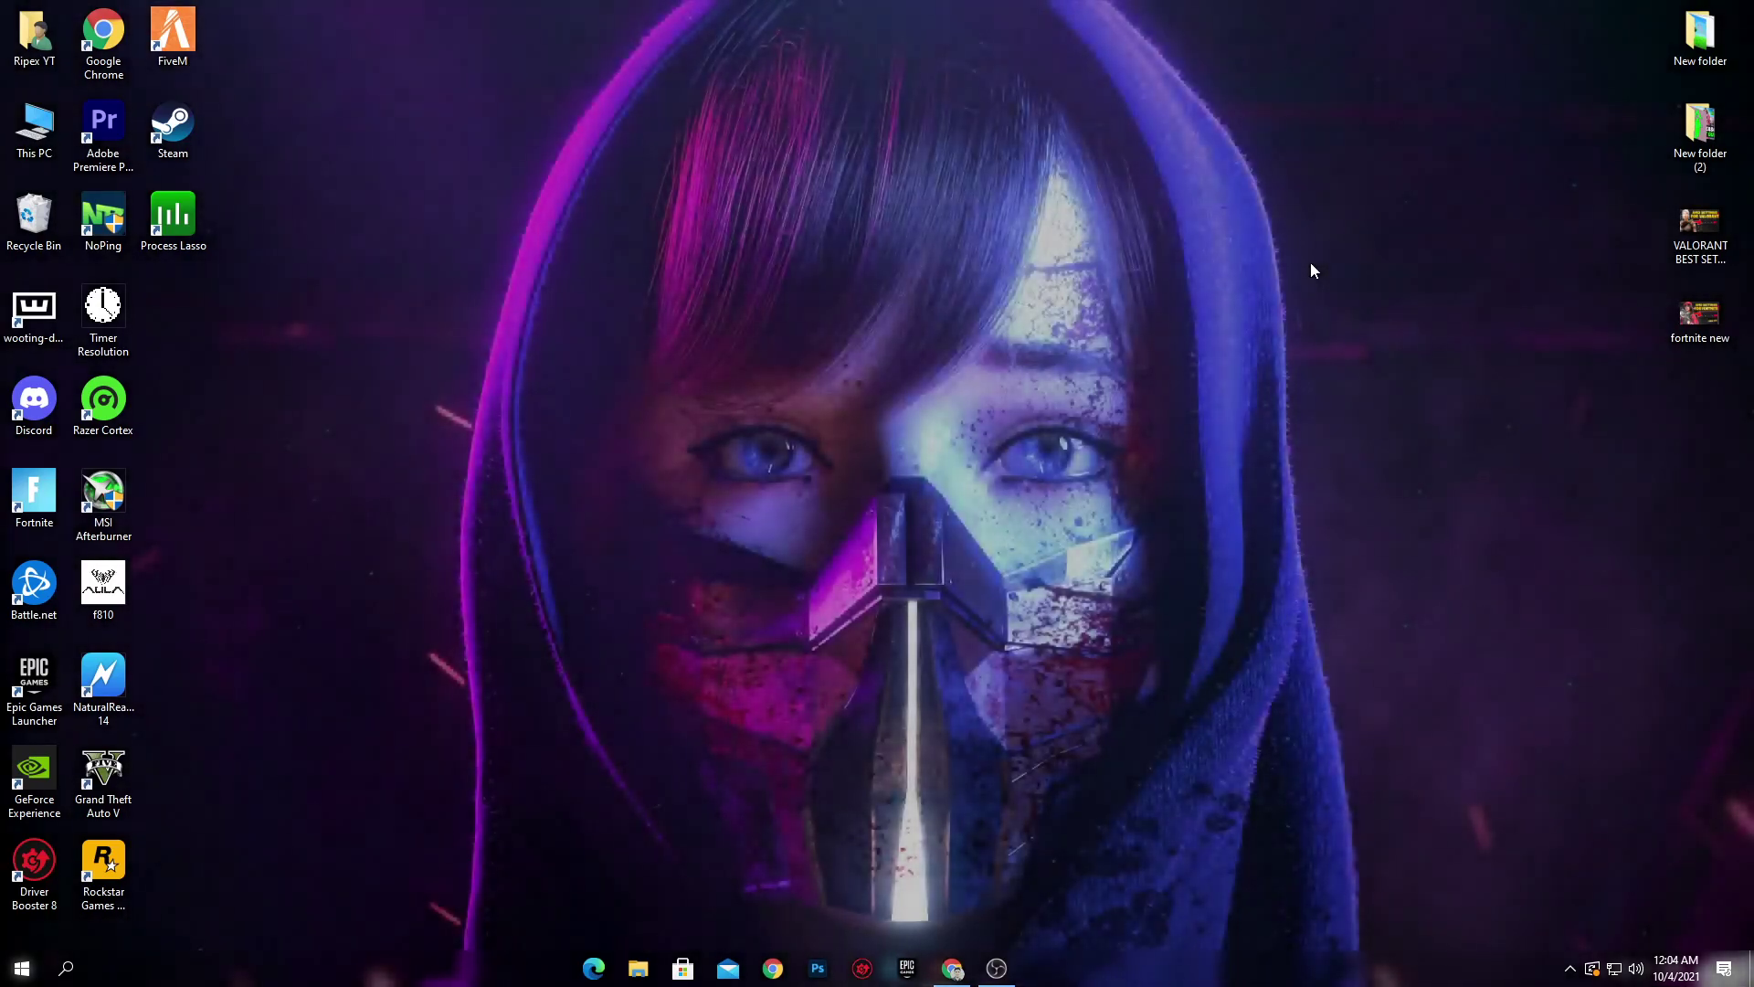
Switch to Chrome and open the pack's Google Drive page from the blog post's download link, closing the redirect tab.
left_click(952, 970)
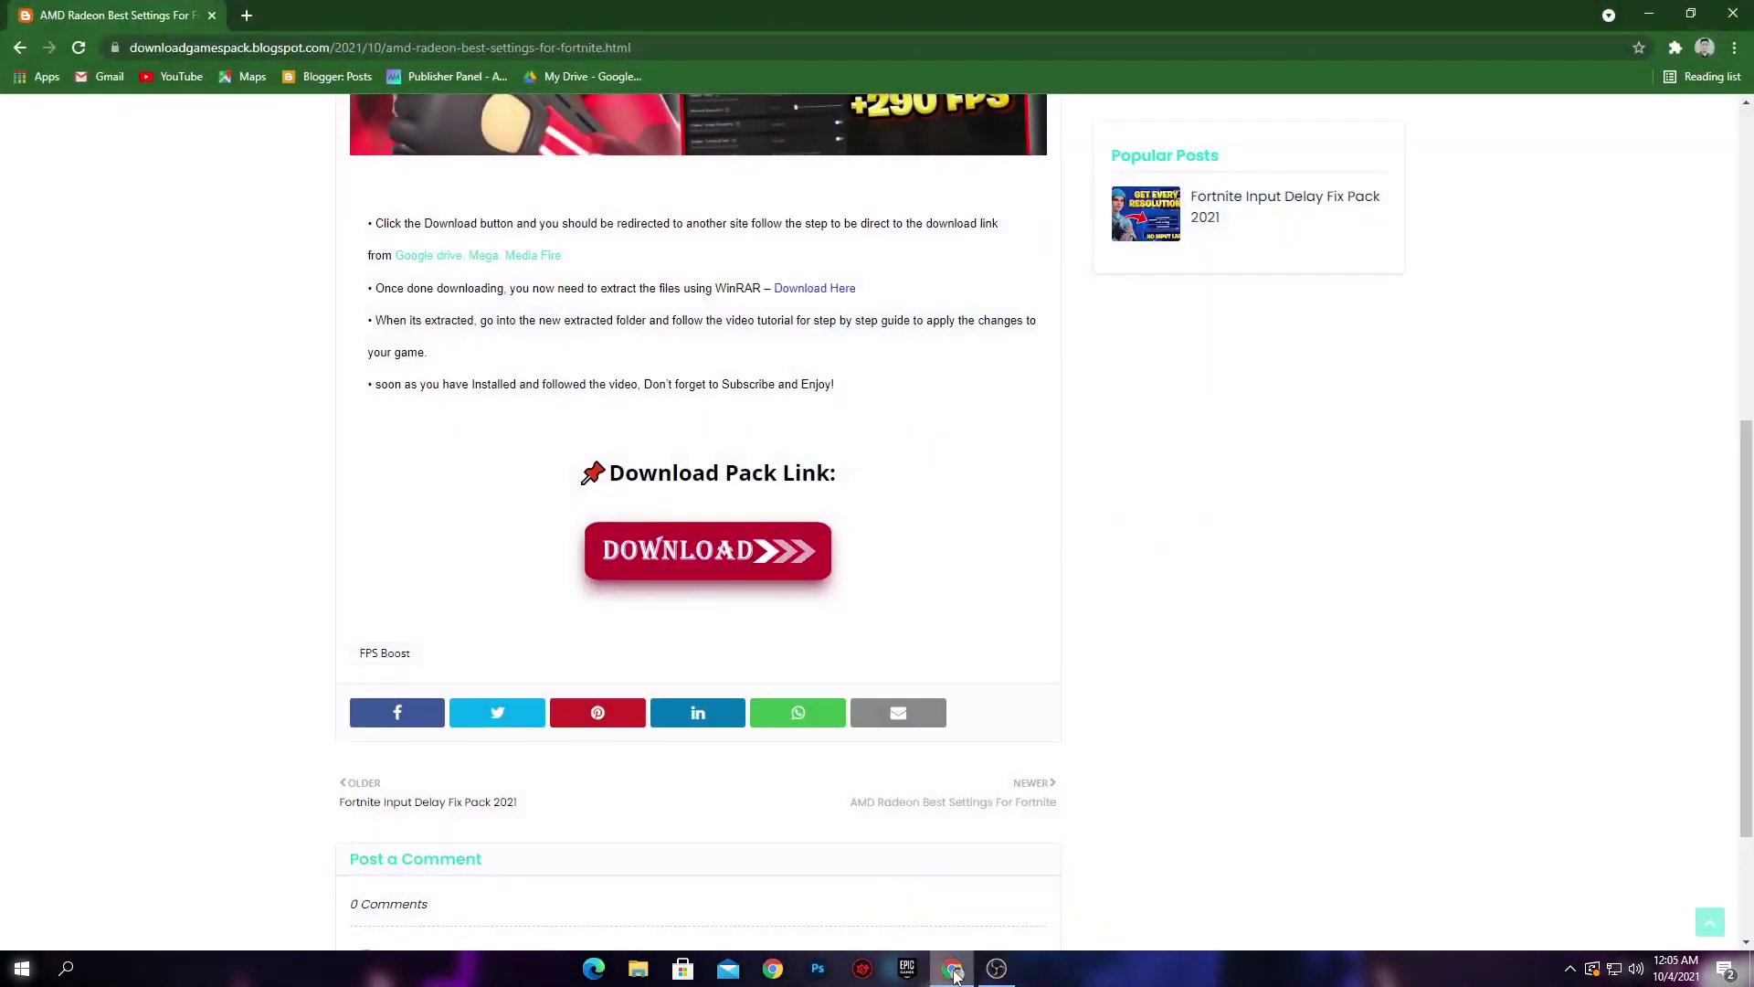
scroll(913, 657, "up", 5)
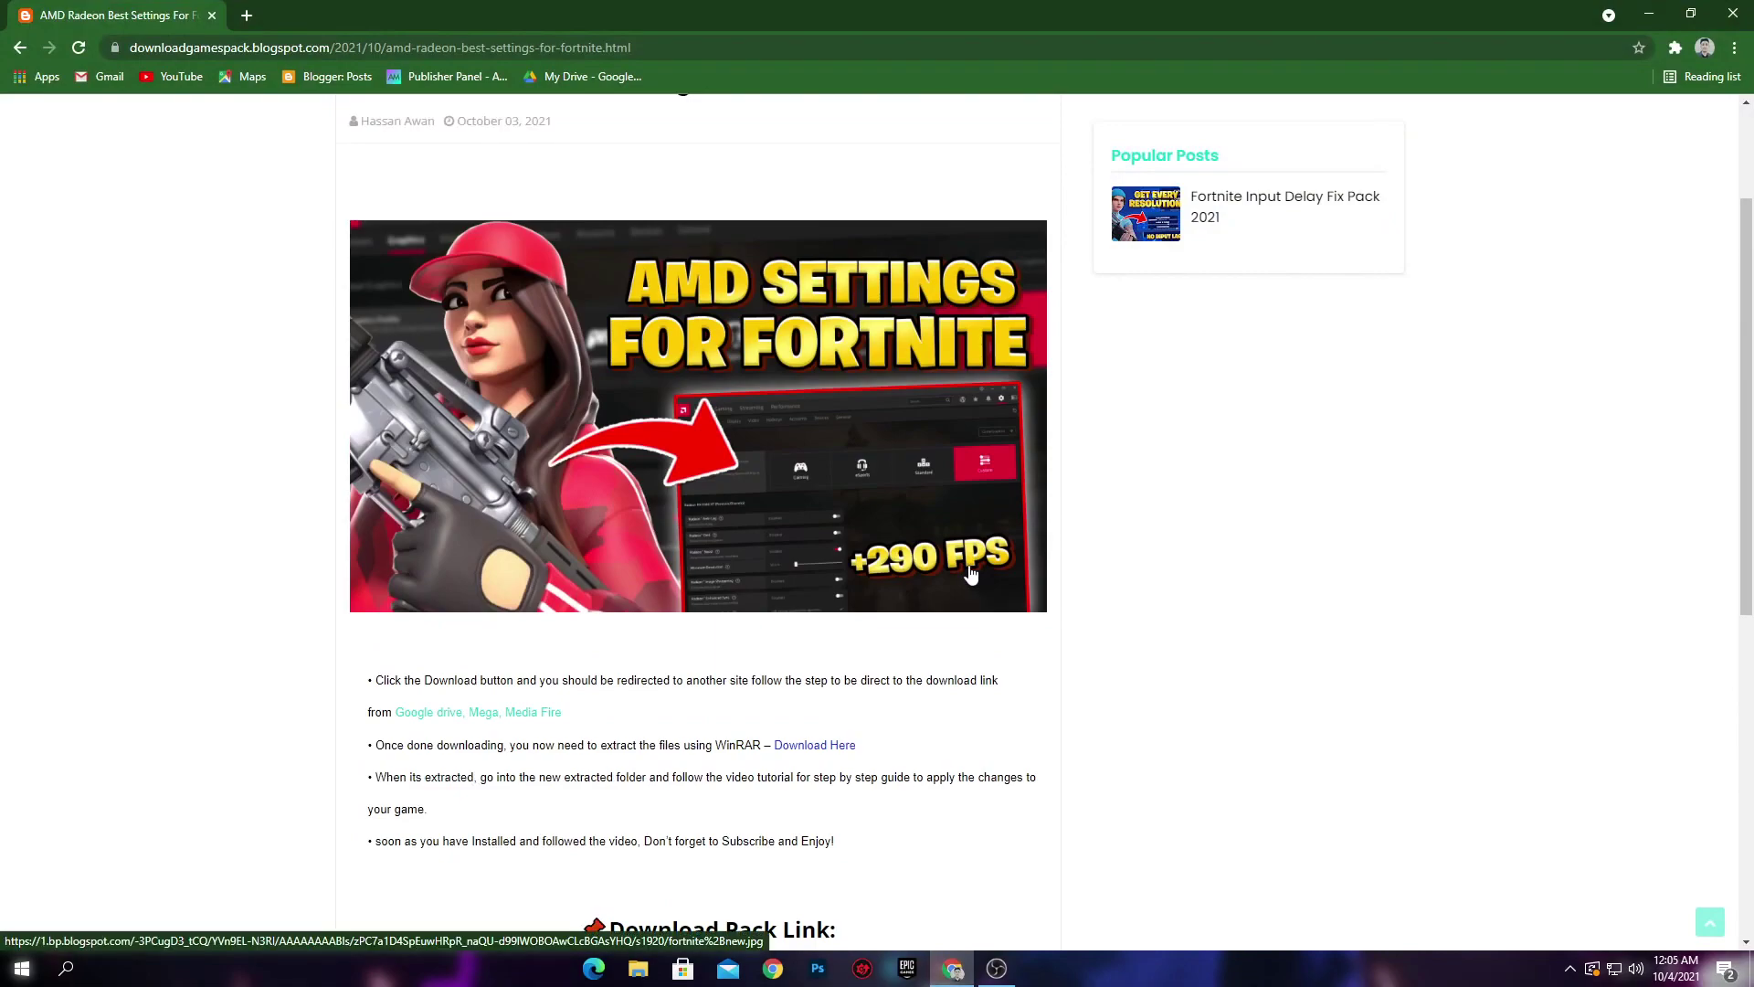
scroll(921, 561, "down", 3)
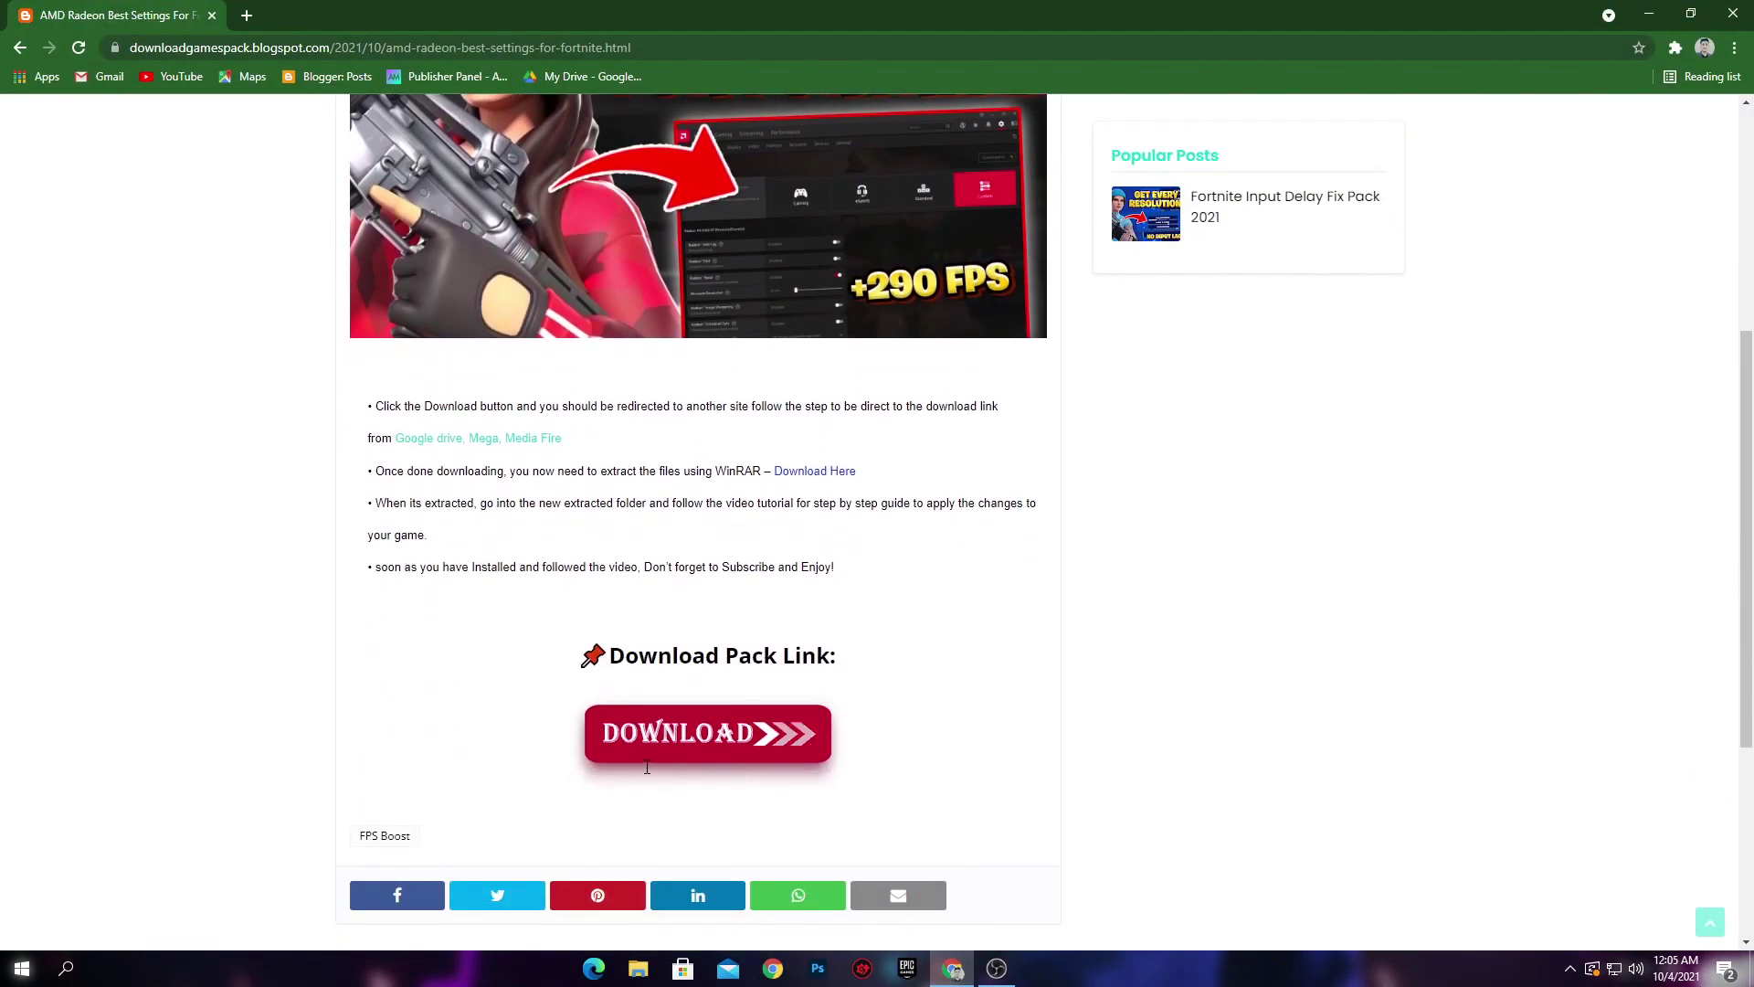
left_click(701, 742)
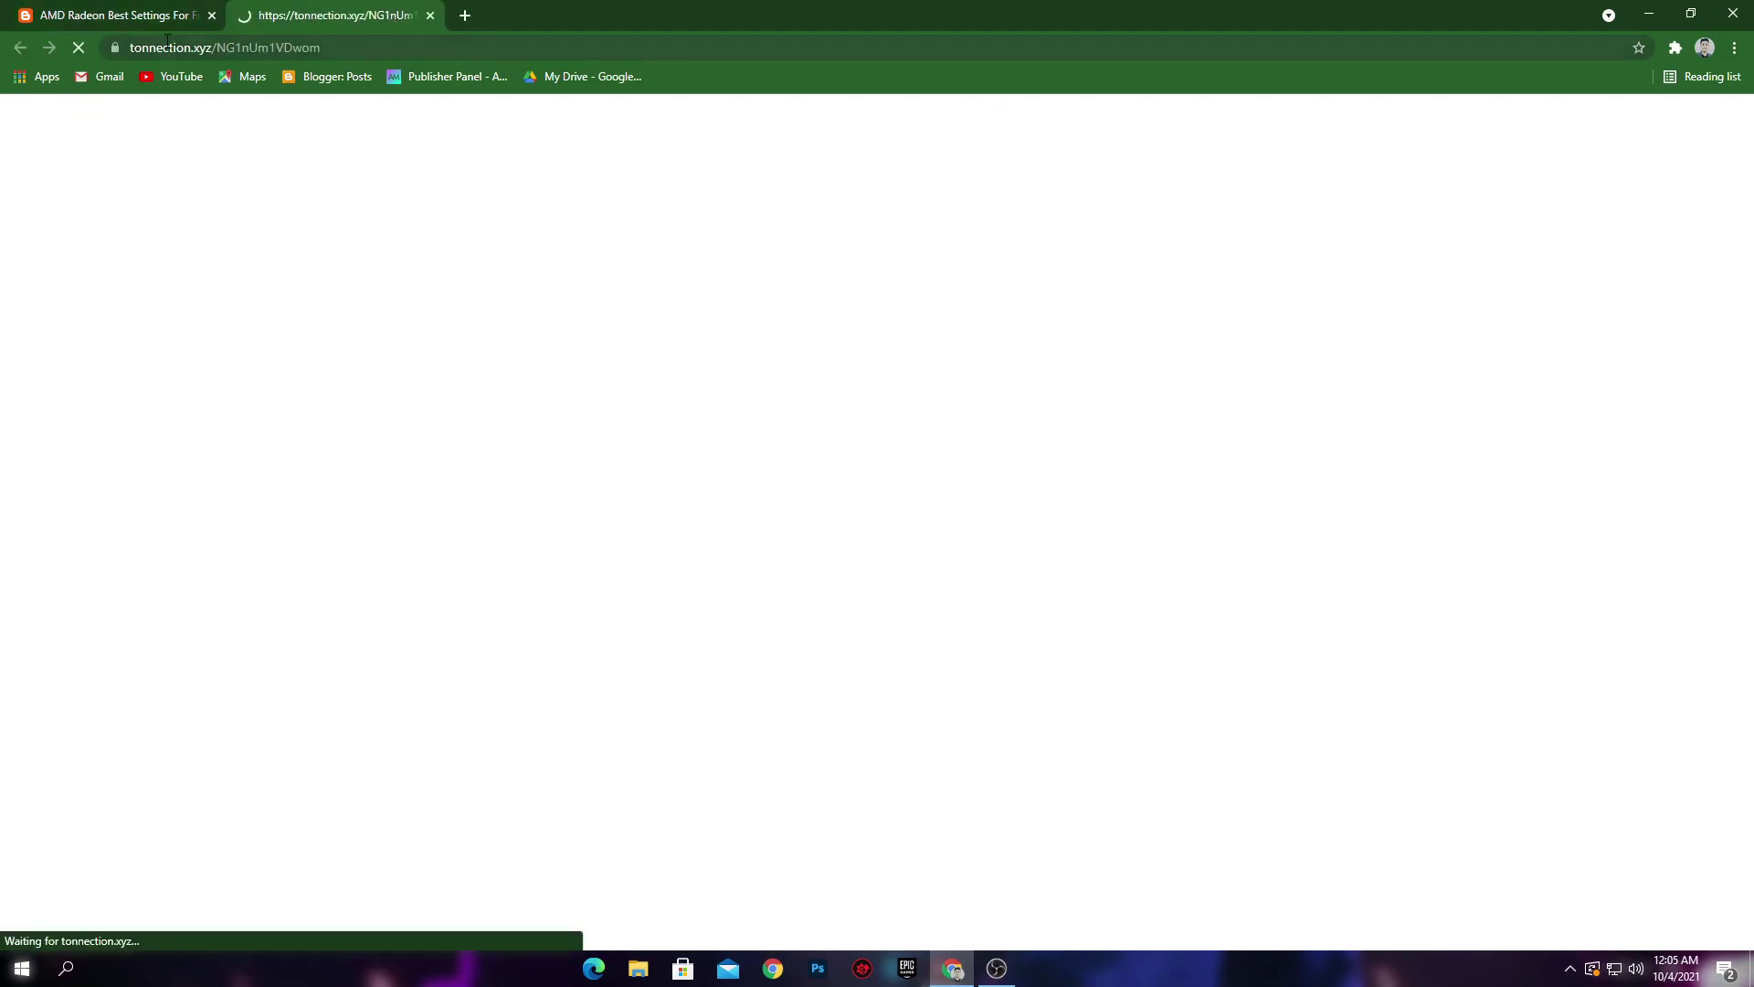
key("ctrl+w")
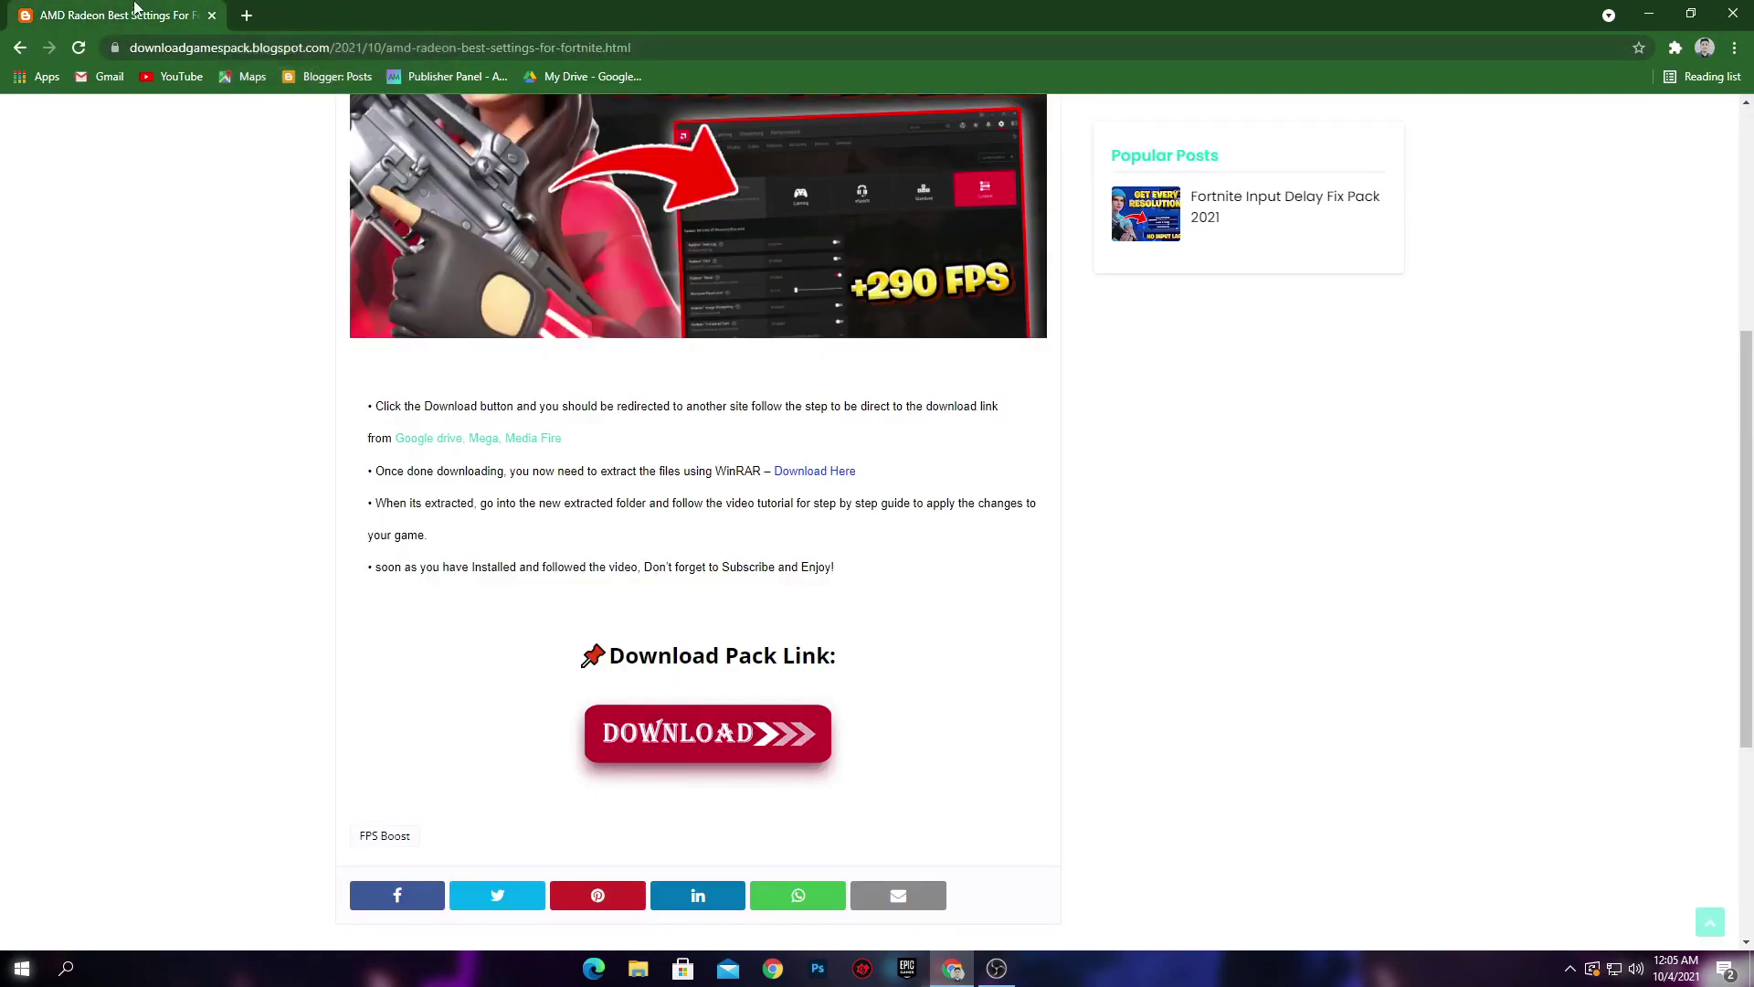
left_click(711, 744)
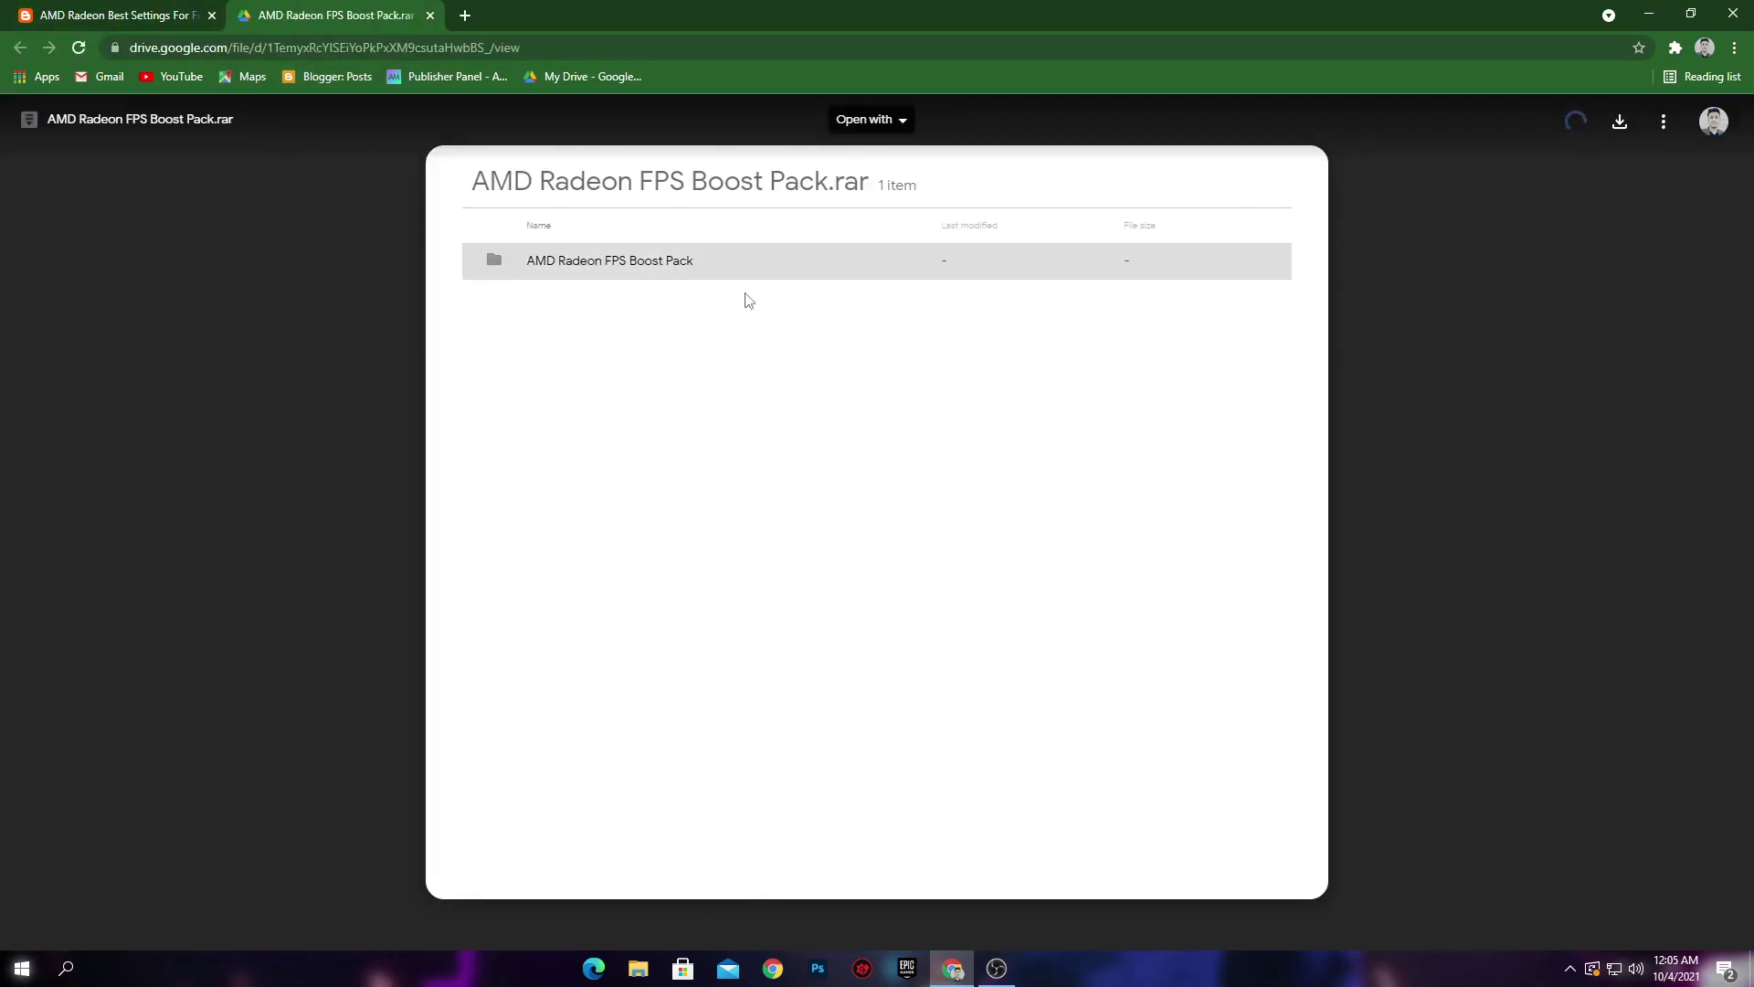
Download AMD Radeon FPS Boost Pack.rar, place the archive on the desktop and close the download dialog.
left_click(1620, 122)
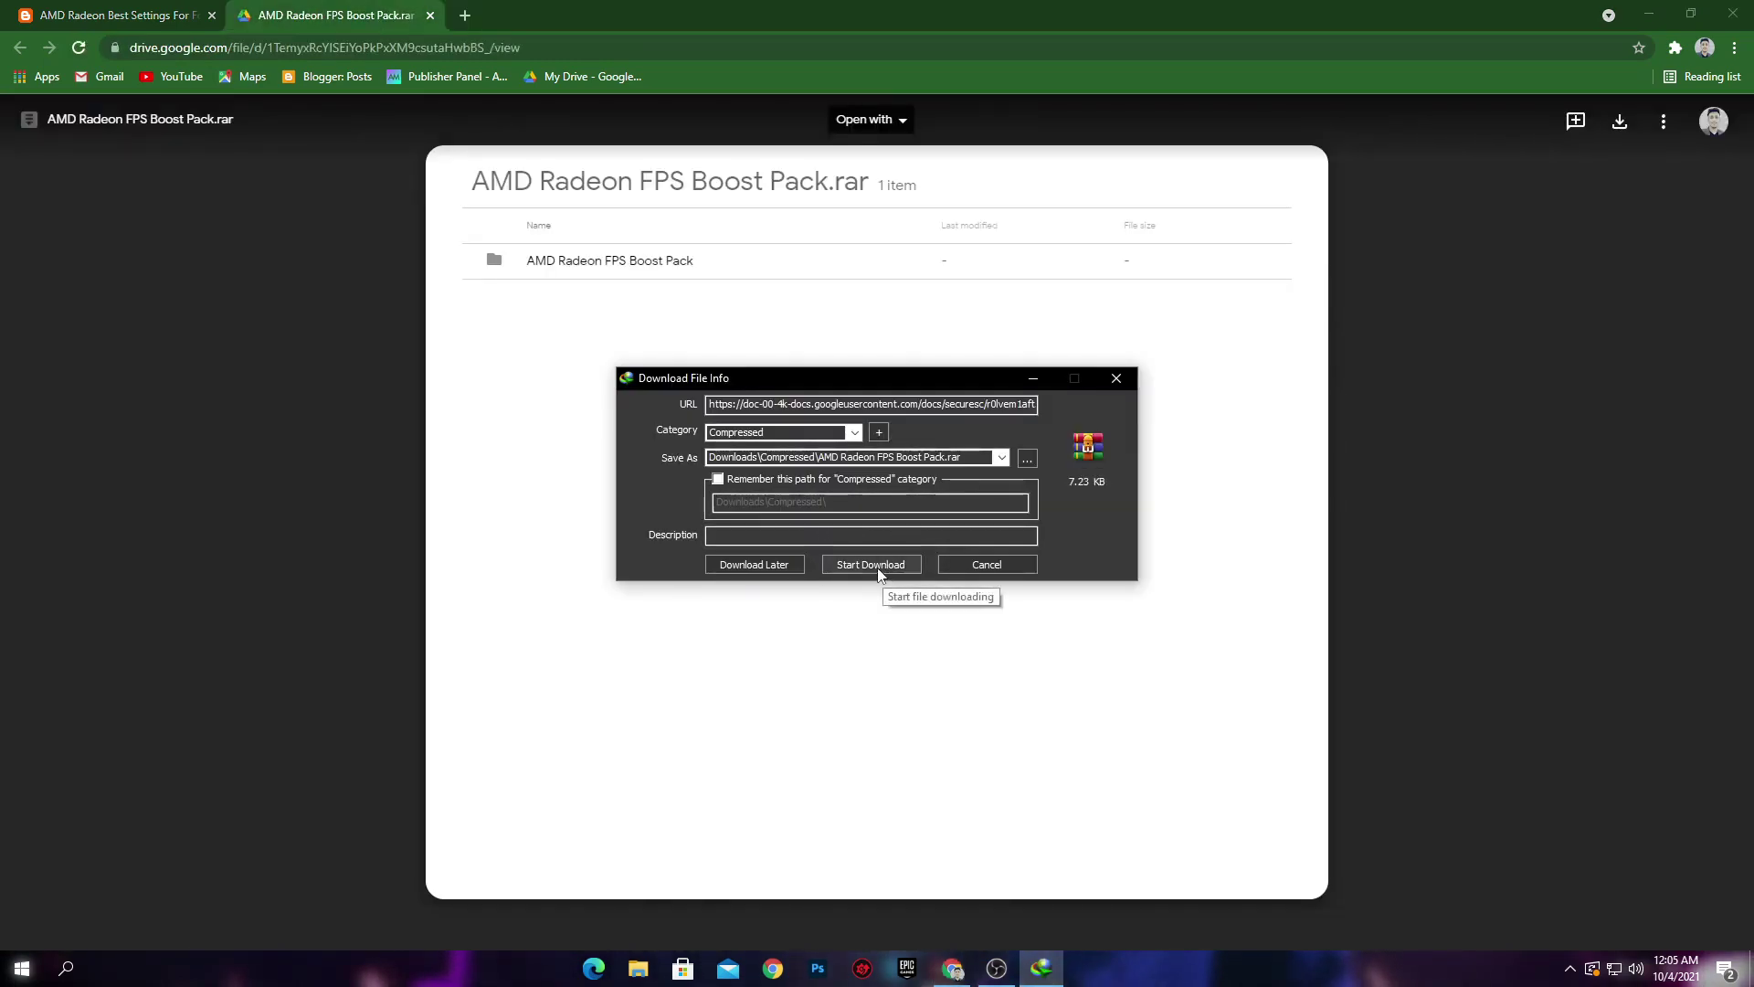
left_click(871, 564)
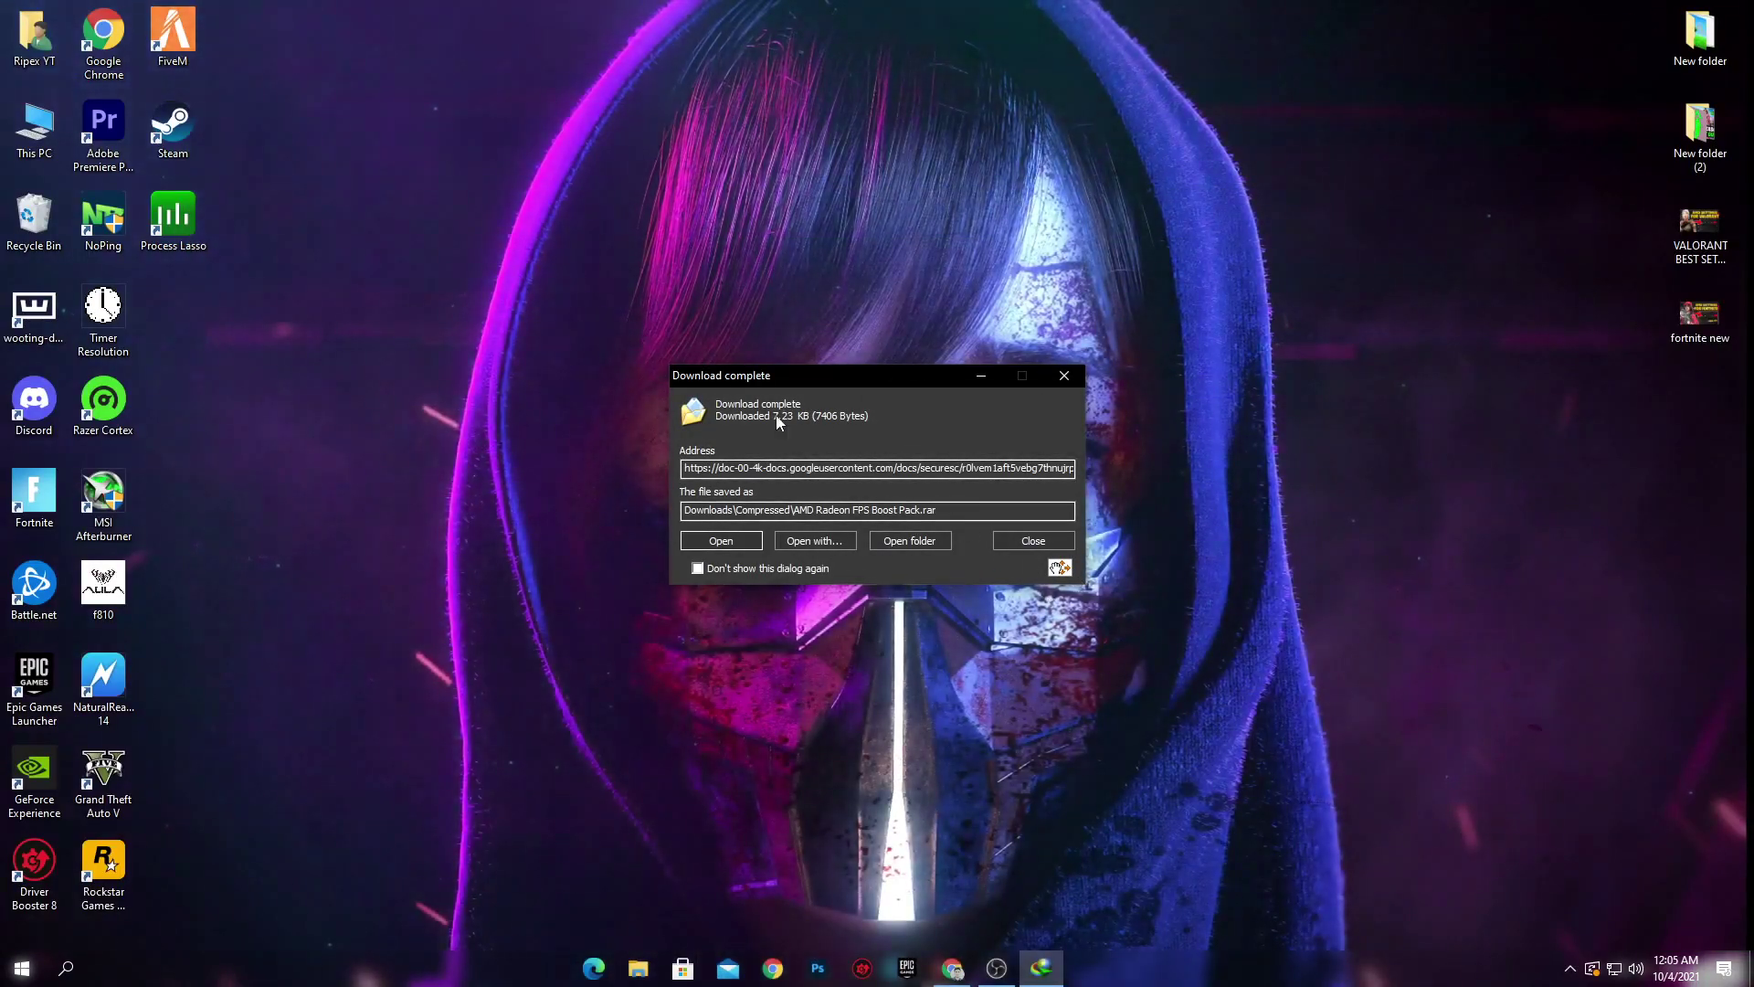
left_click_drag(1060, 567, 732, 296)
left_click(1065, 374)
Extract the AMD Radeon FPS Boost Pack archive onto the desktop and place the extracted folder beside it.
right_click(732, 296)
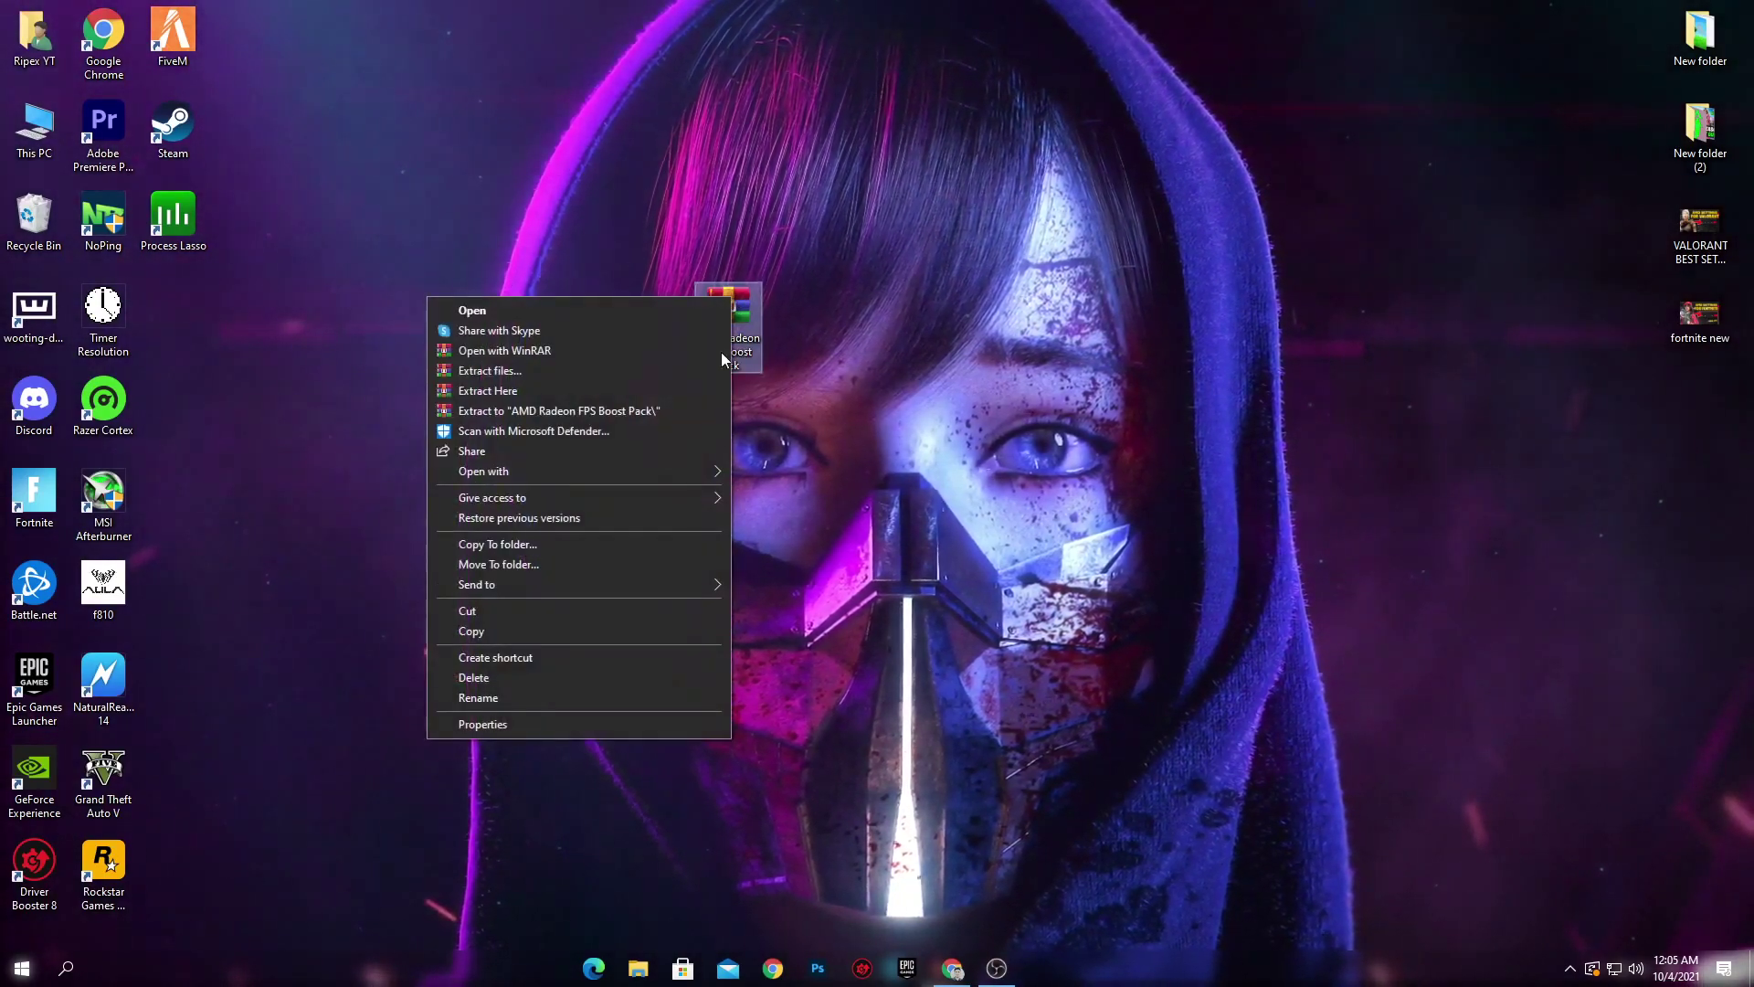
left_click(486, 391)
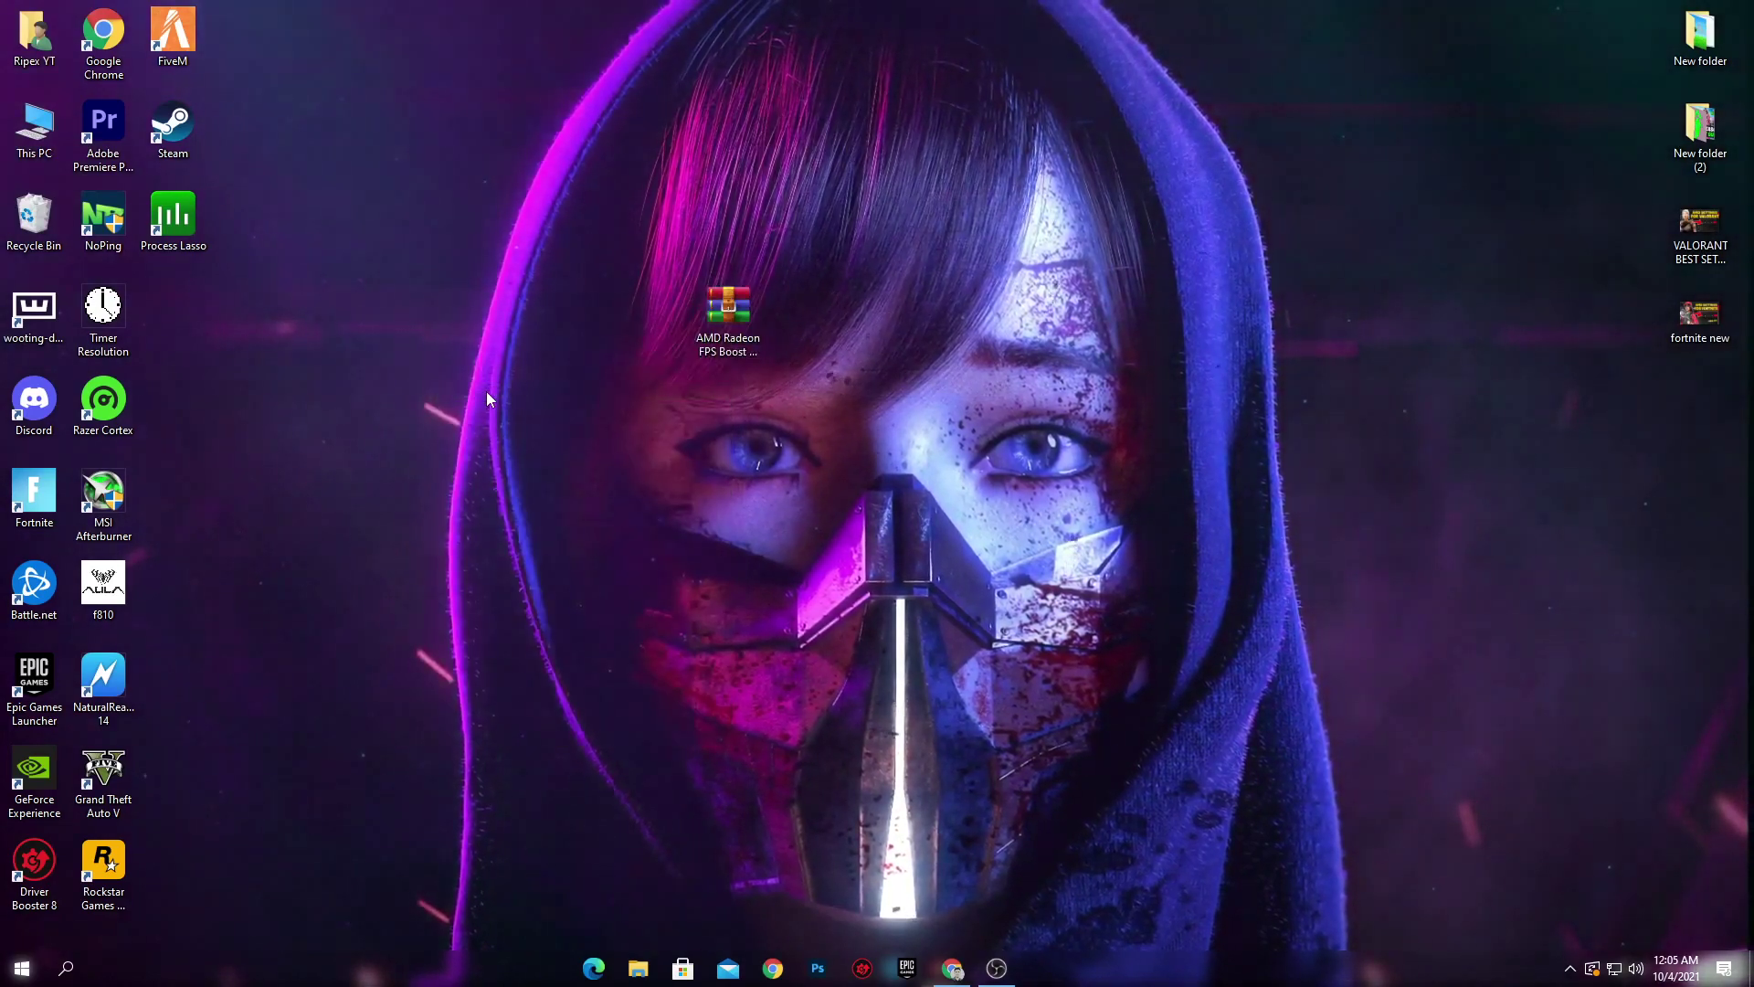
left_click_drag(192, 315, 877, 320)
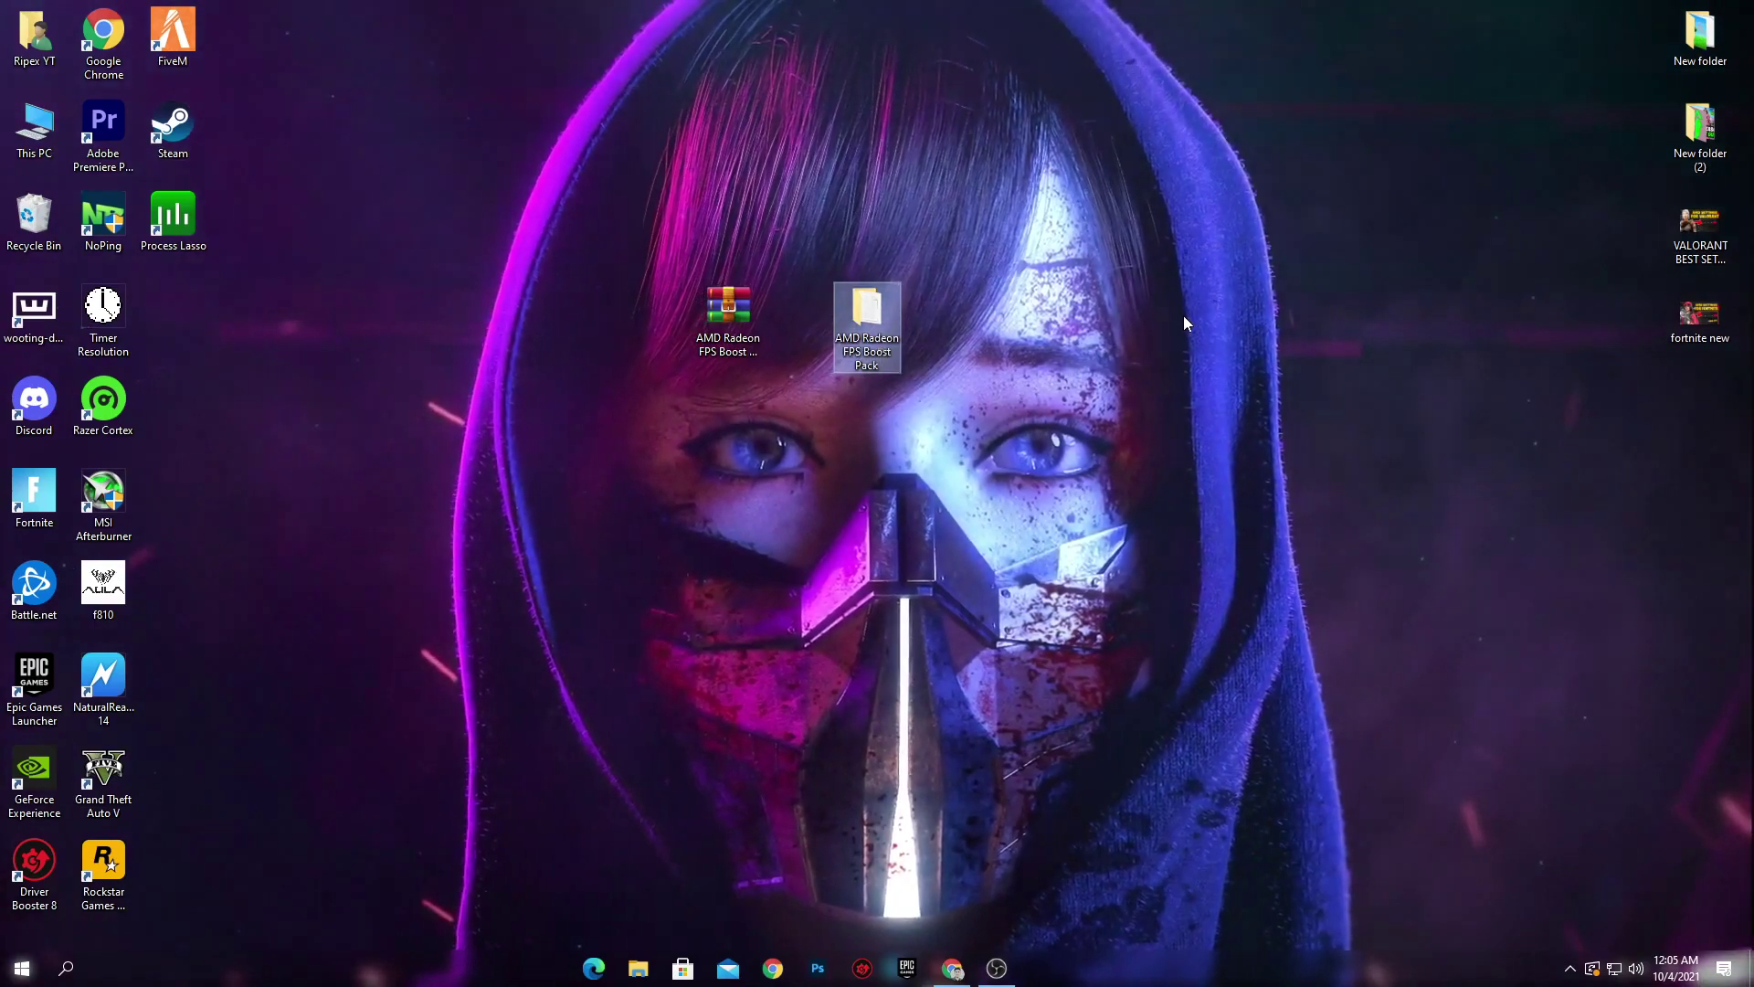
Review the Read Me (Important) file in the pack's 1-AMD Reg Optimizations folder and close it.
double_click(863, 307)
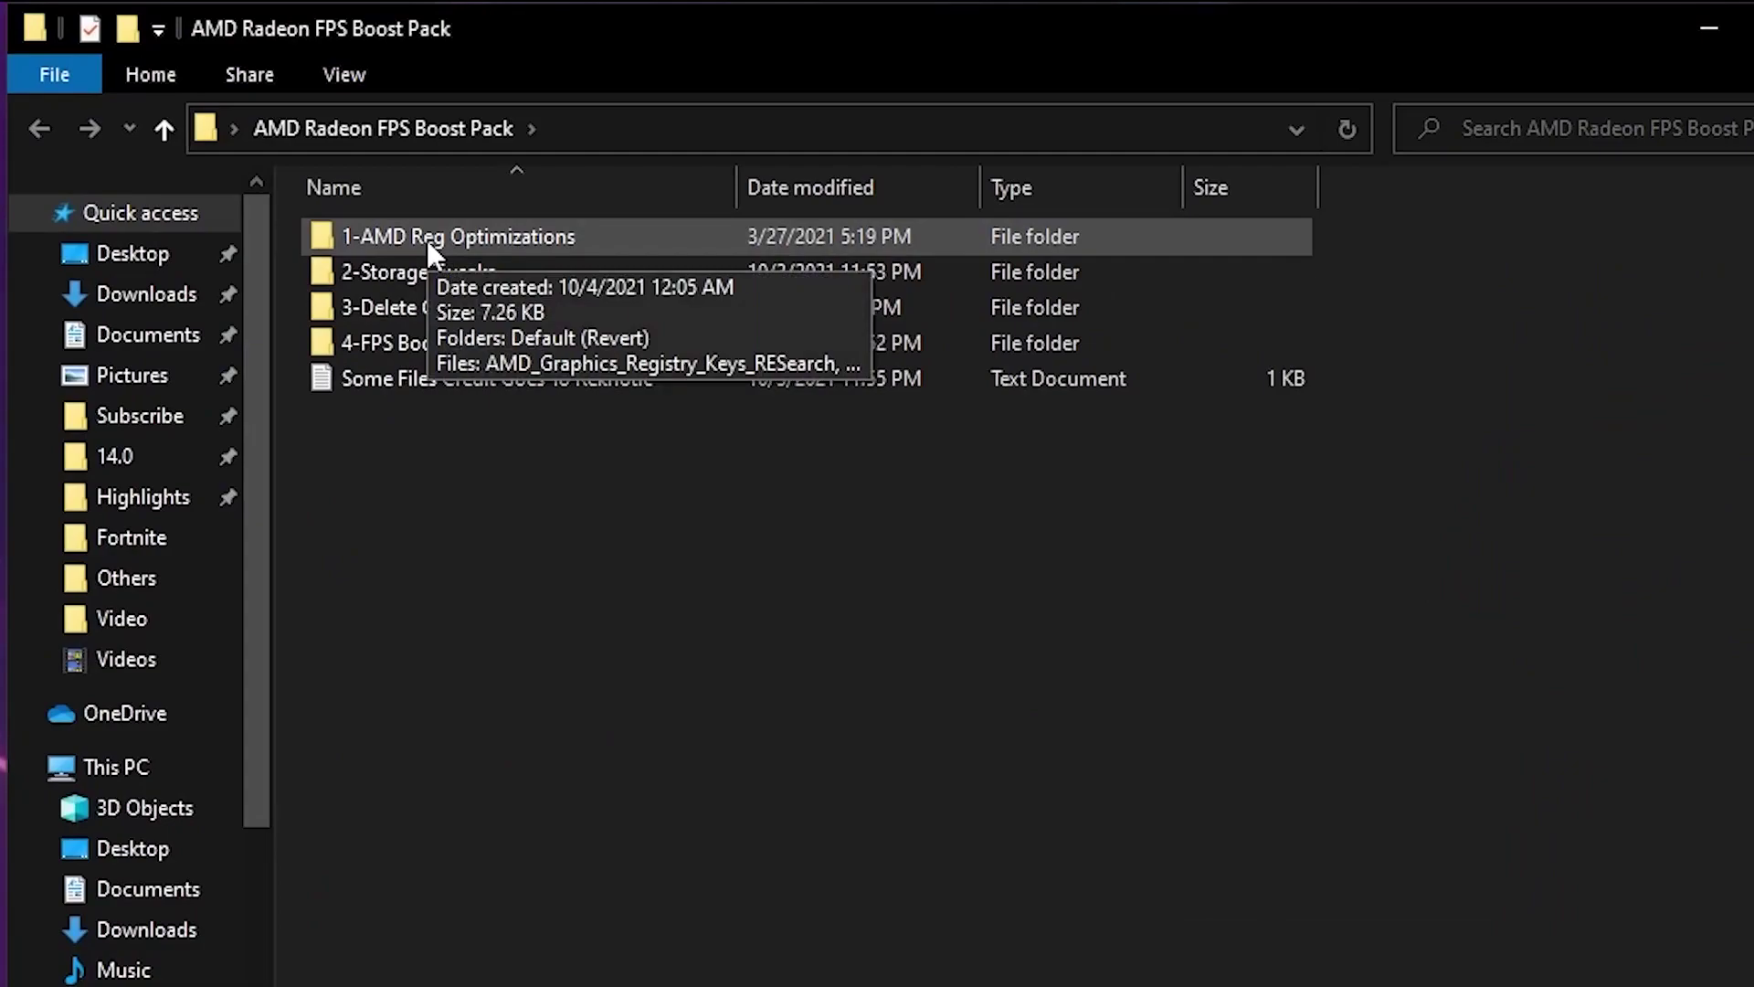
double_click(426, 239)
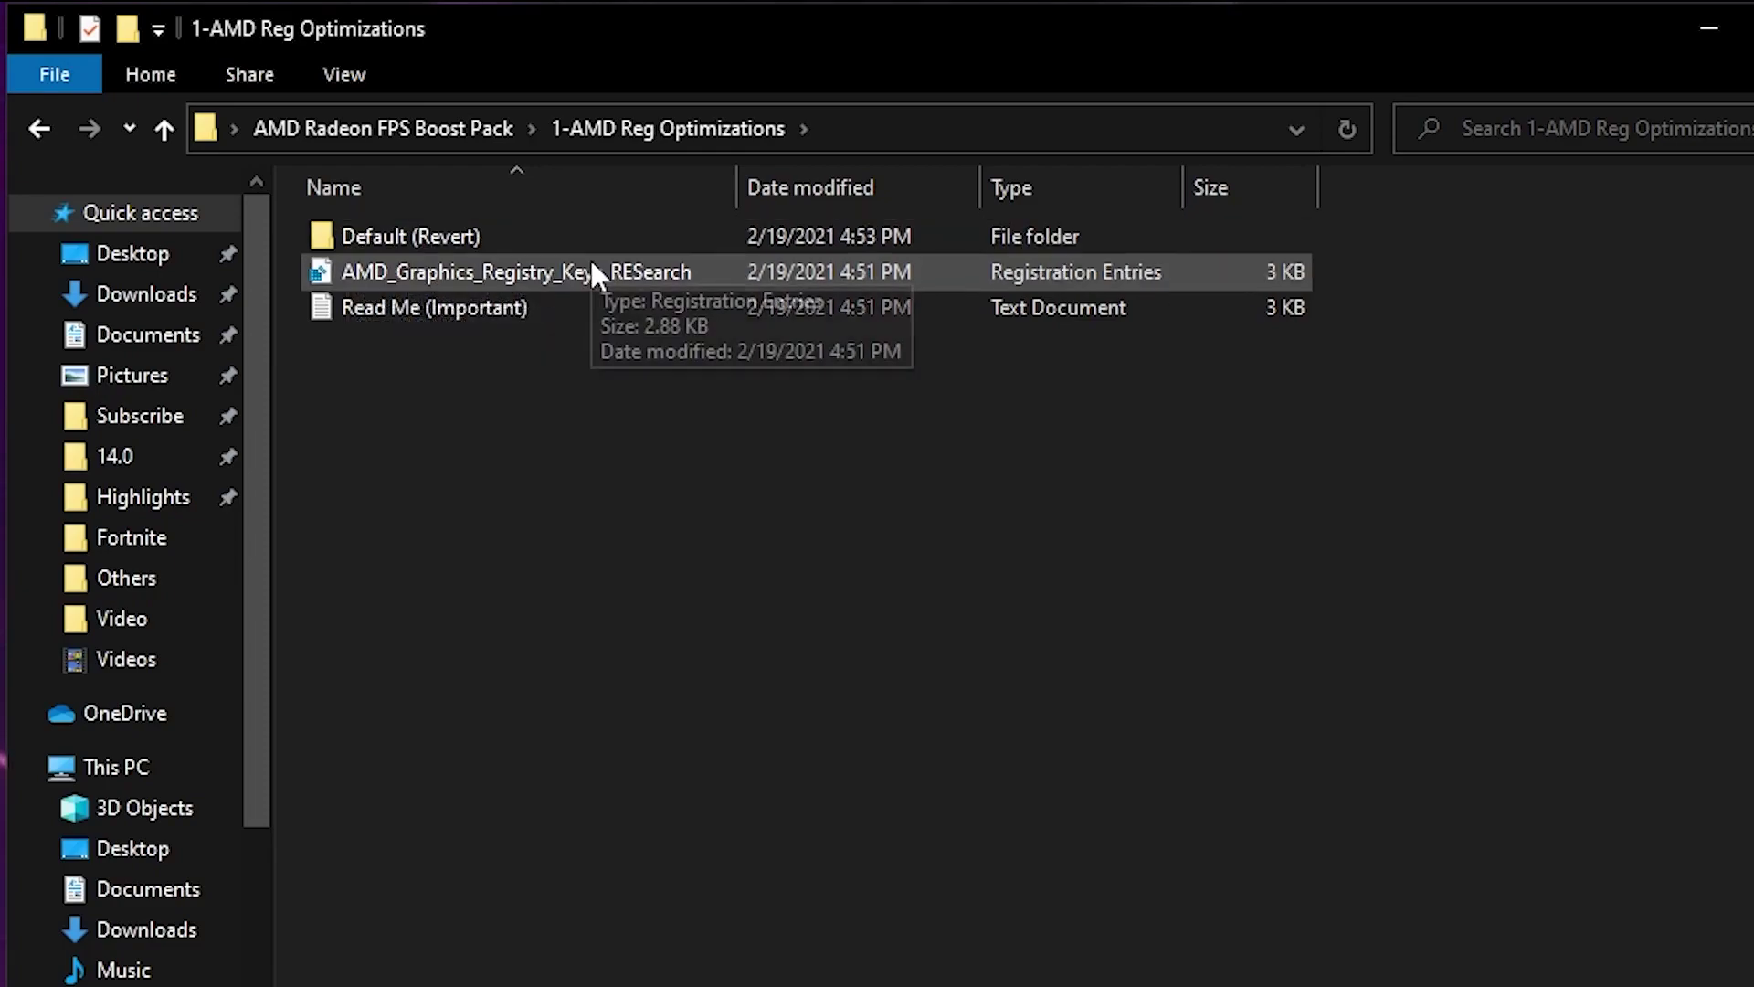
double_click(434, 307)
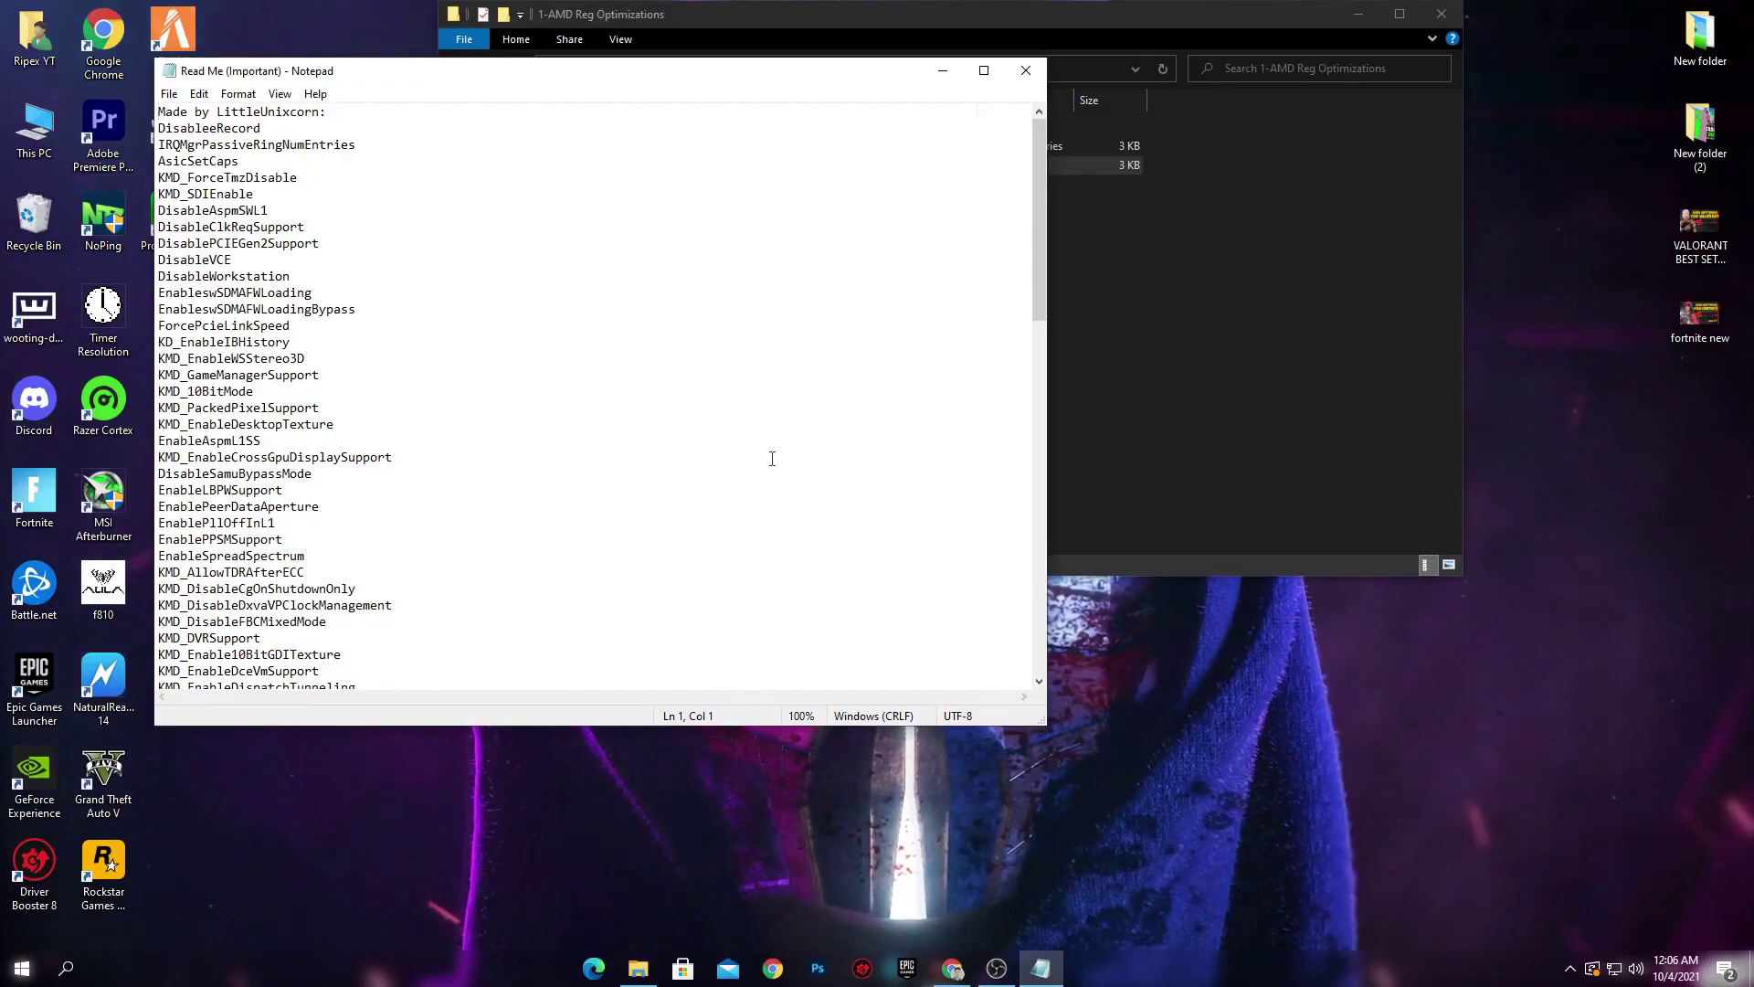
left_click(1024, 70)
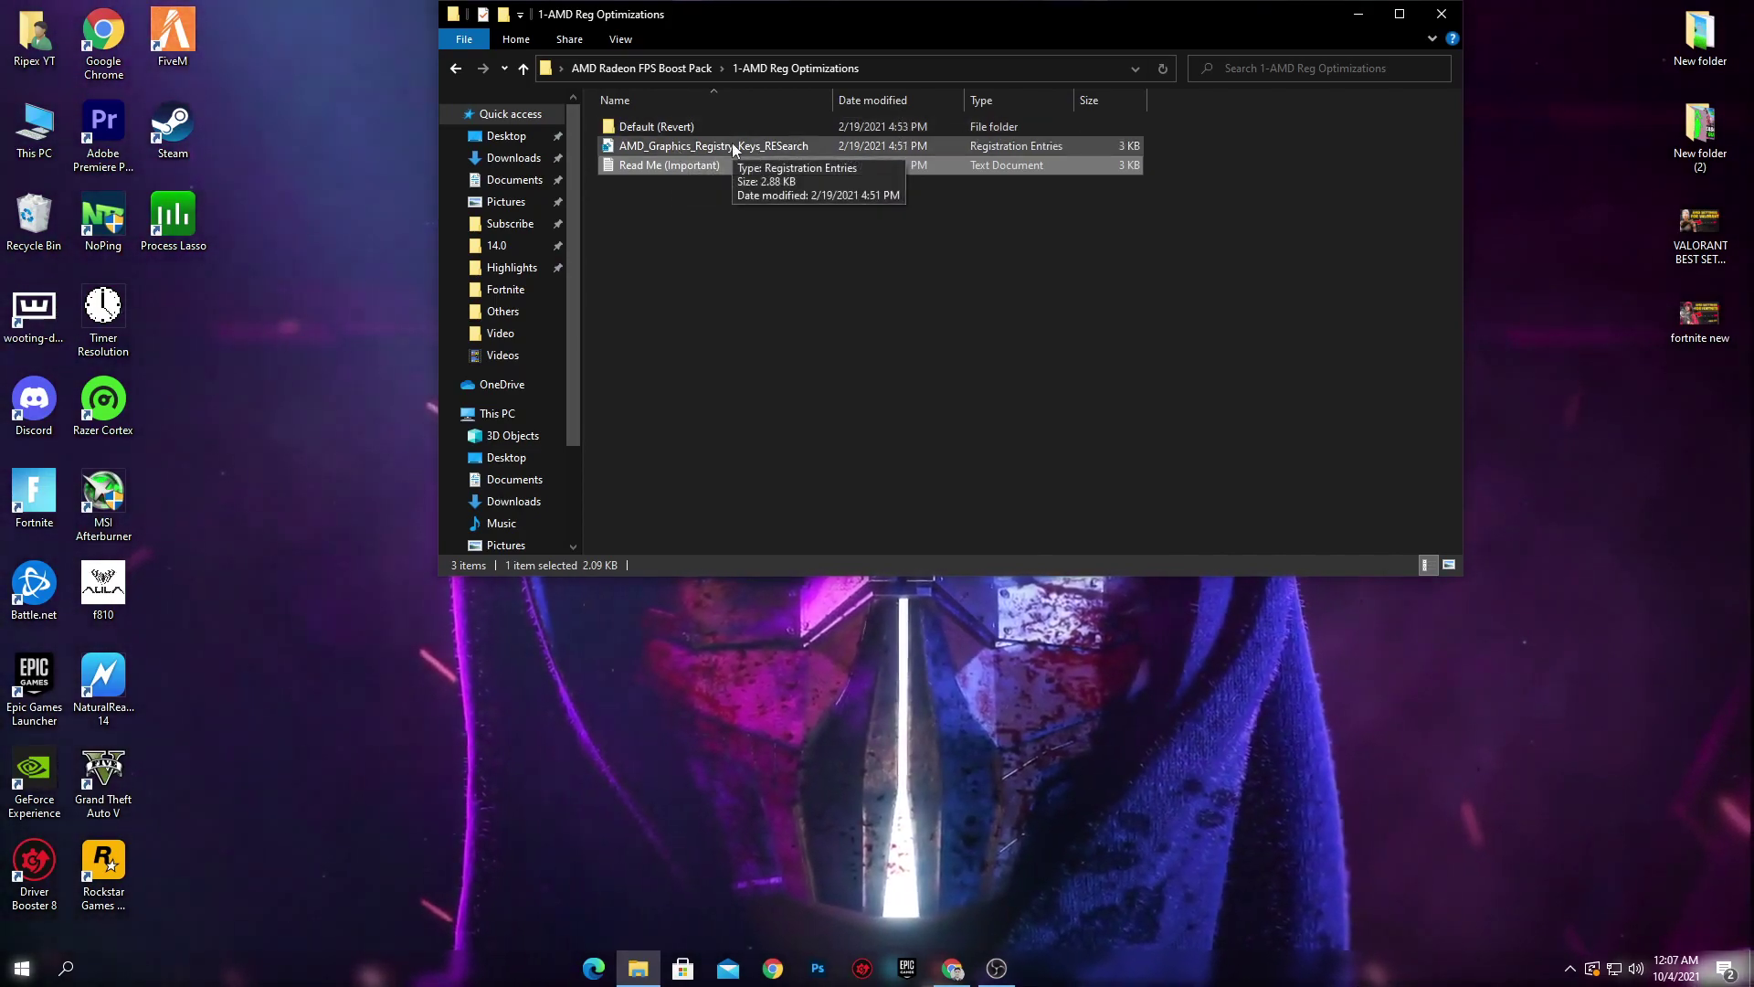
Merge AMD_Graphics_Registry_Keys_RESearch into the registry, allowing the Registry Editor and confirming the import.
right_click(621, 151)
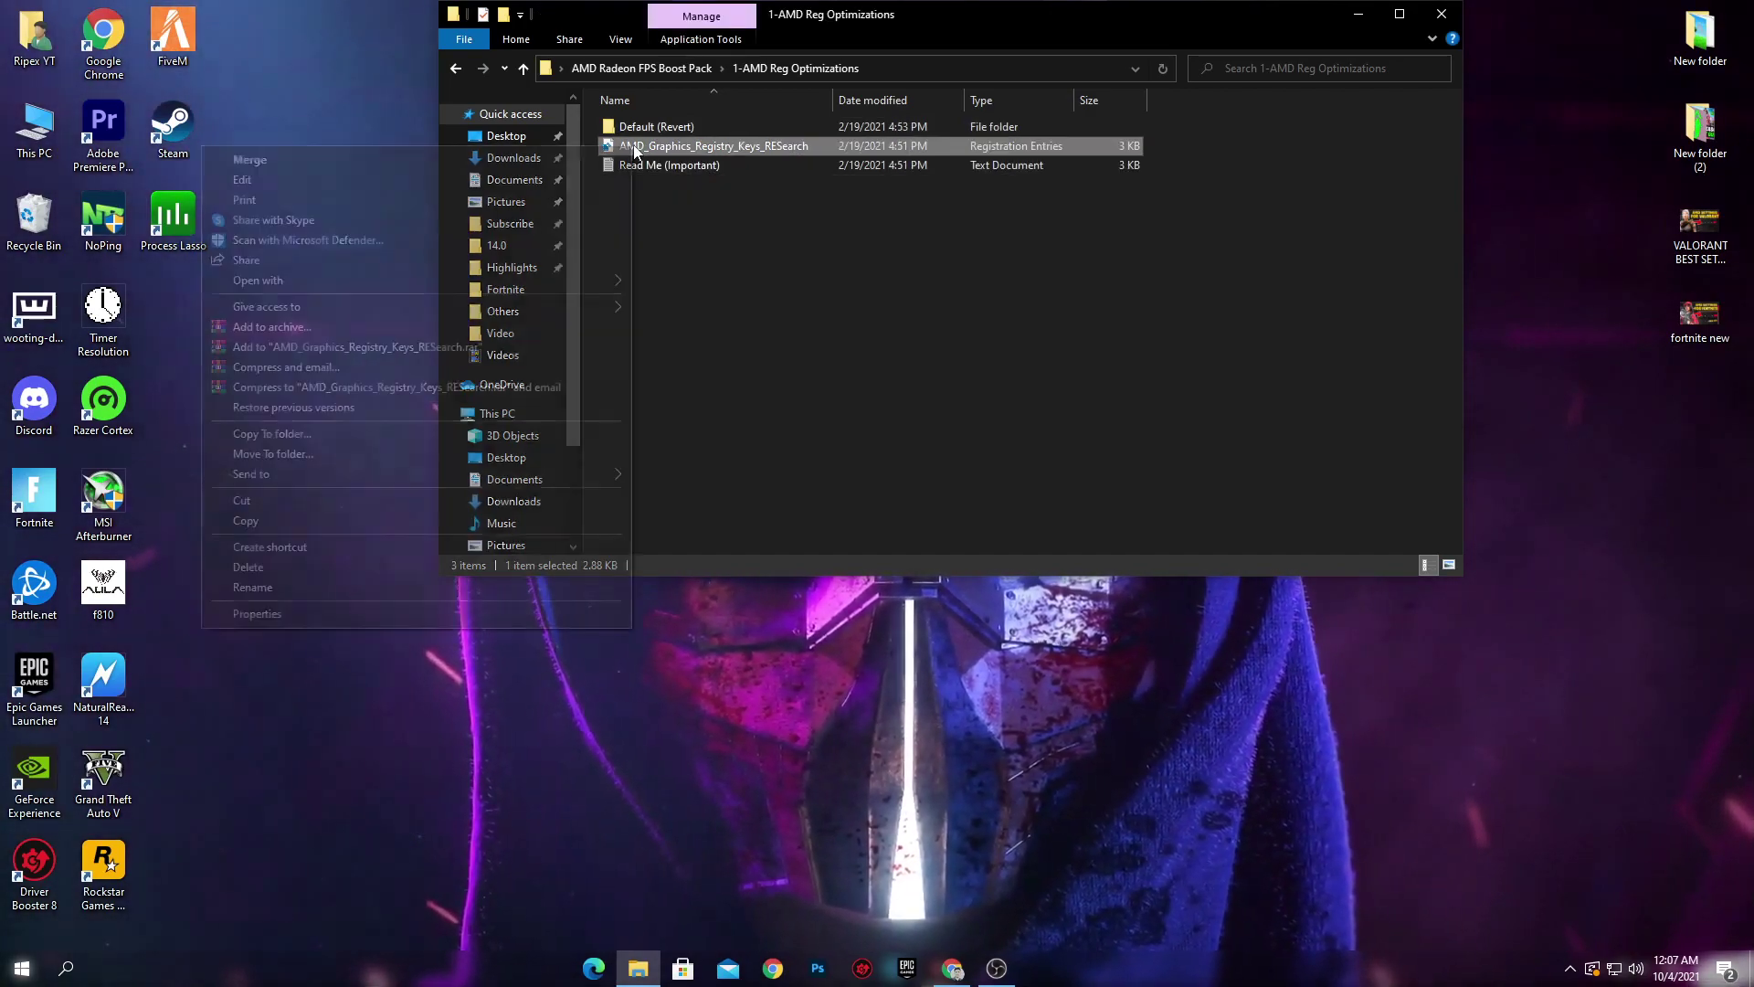
left_click(414, 154)
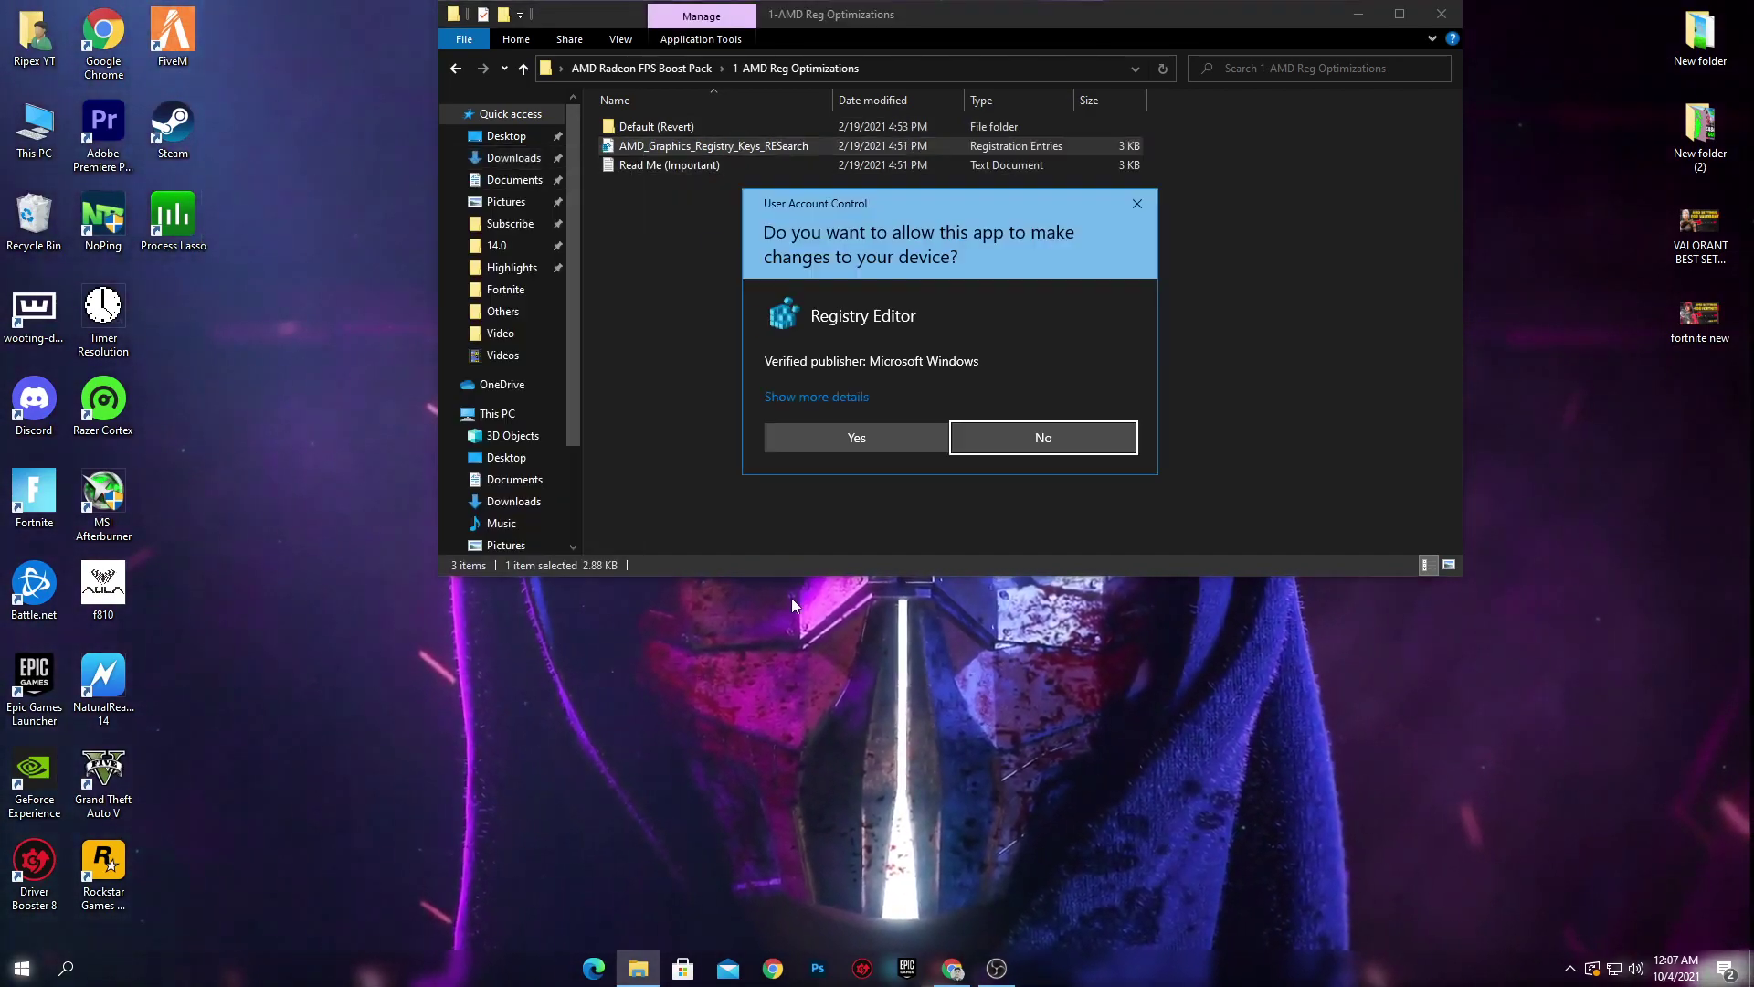
left_click(854, 434)
left_click(1012, 511)
left_click(1080, 491)
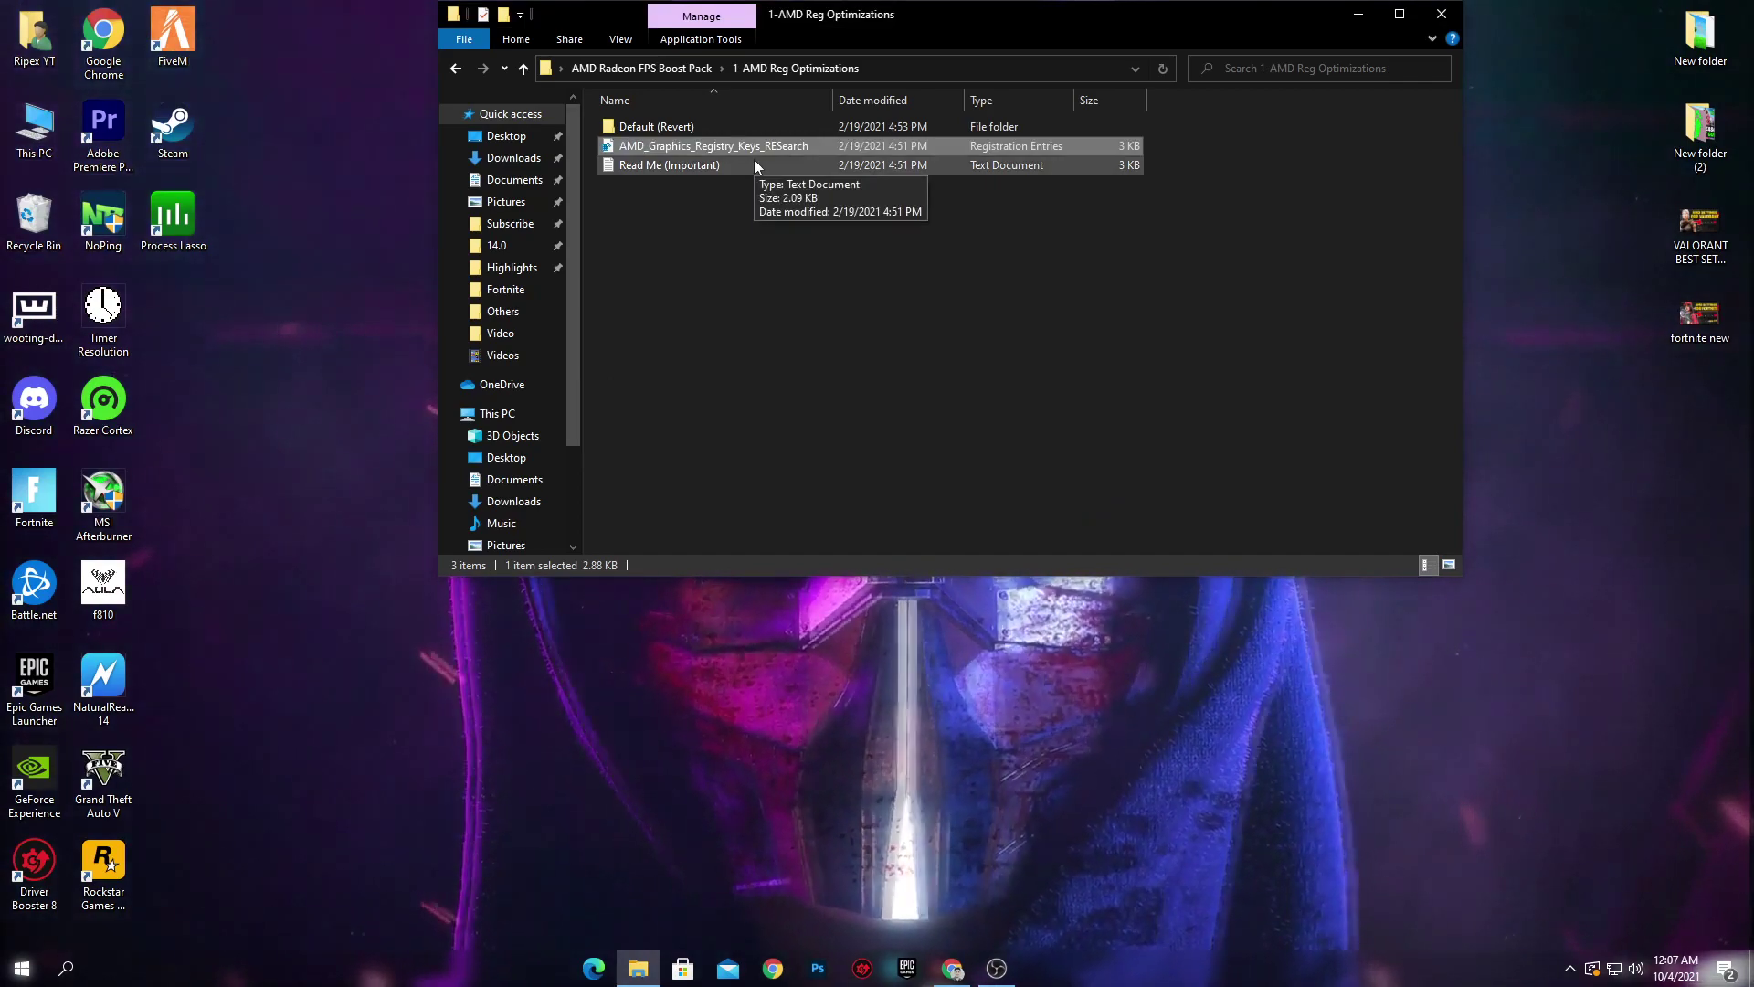
Look through the Default (Revert) and 2-Storage Tweaks folders, select the SSD Tweaks batch file and return to the pack folder.
double_click(710, 128)
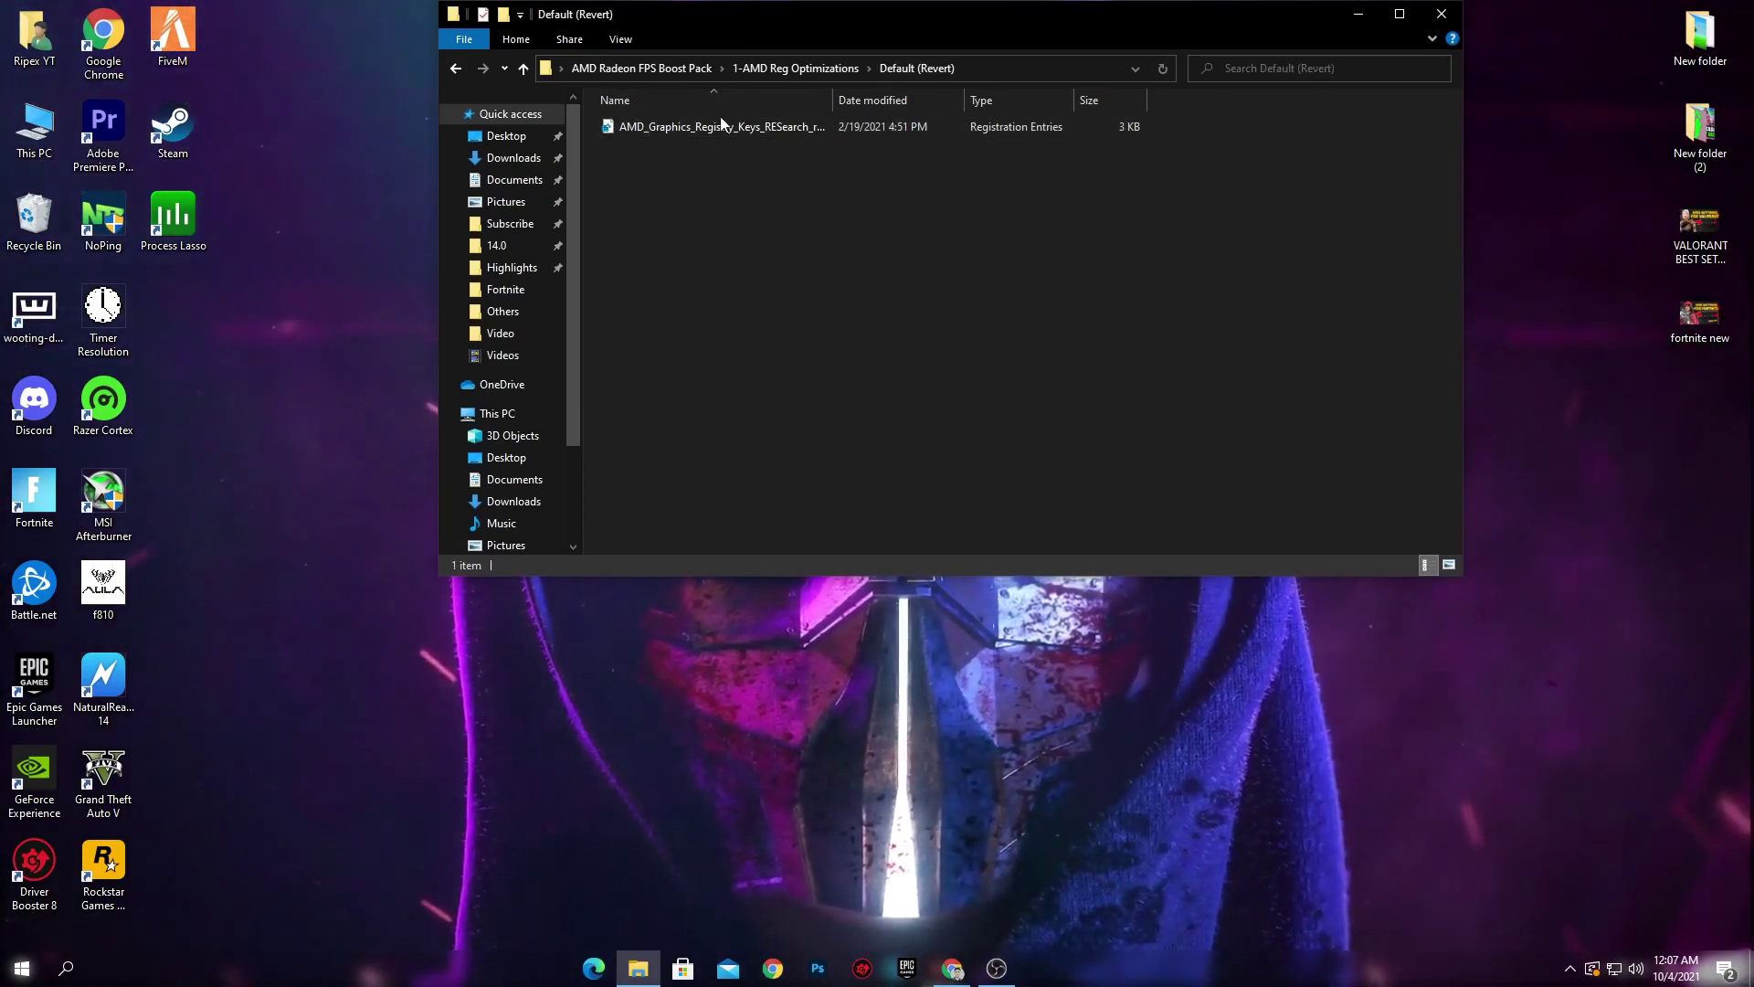
left_click(650, 69)
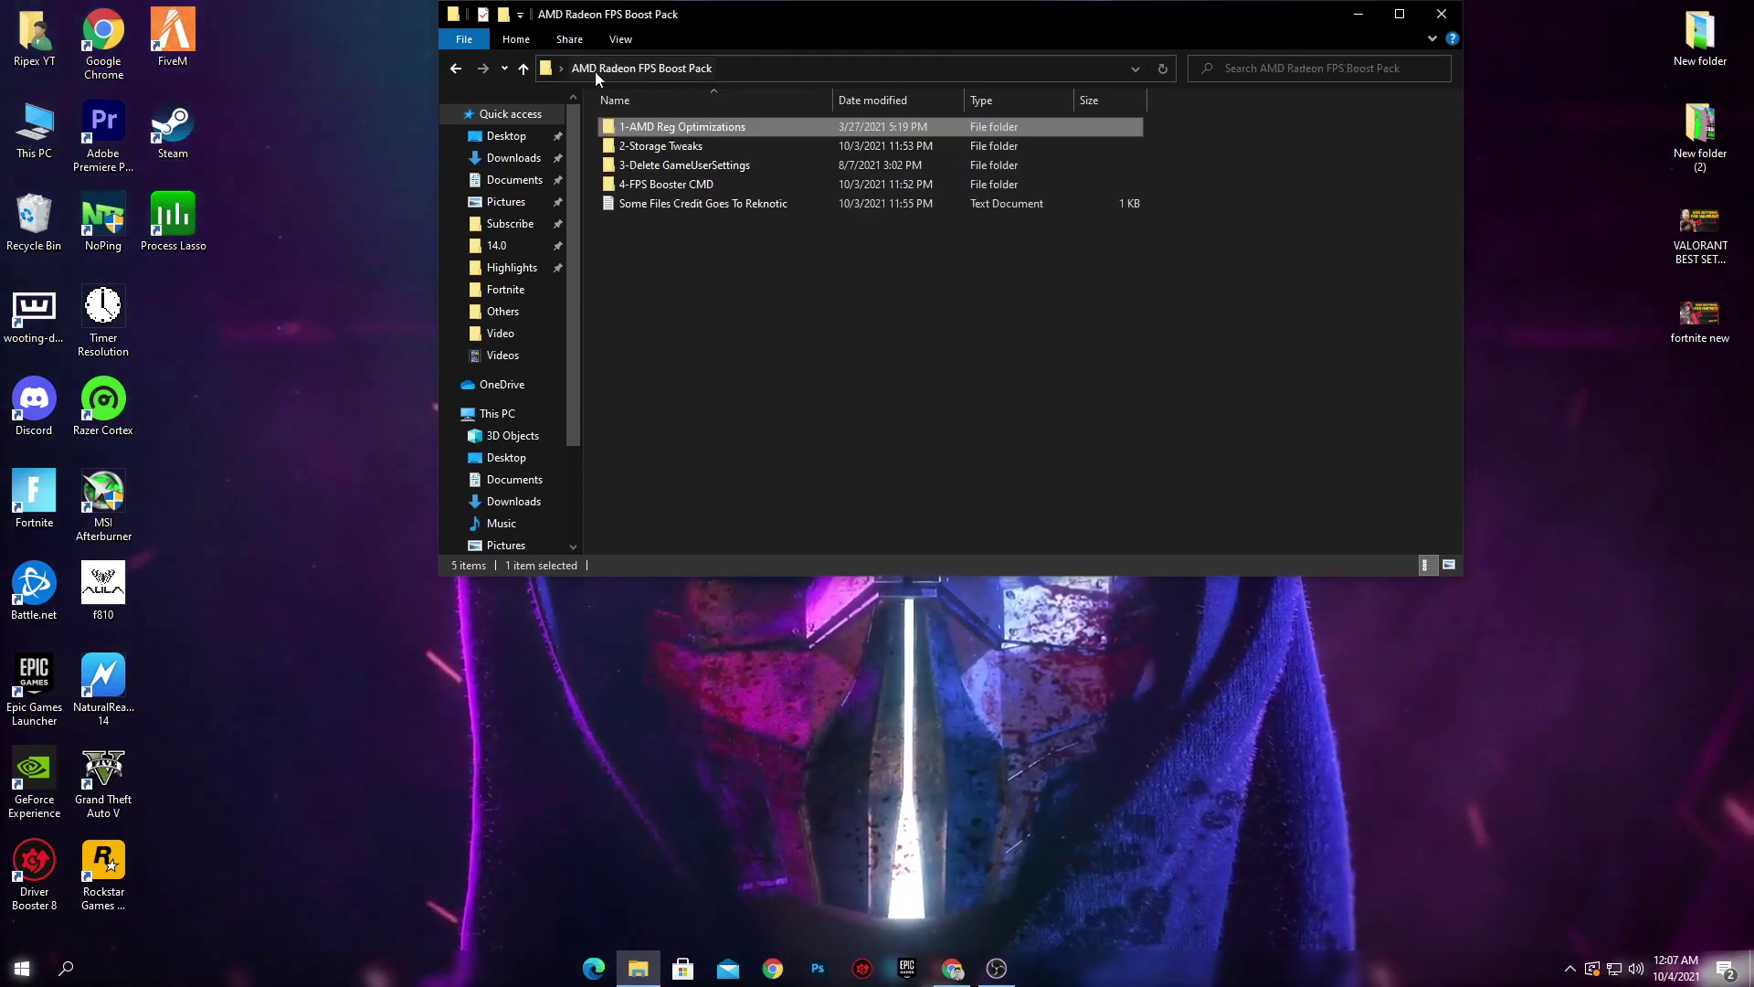
double_click(663, 147)
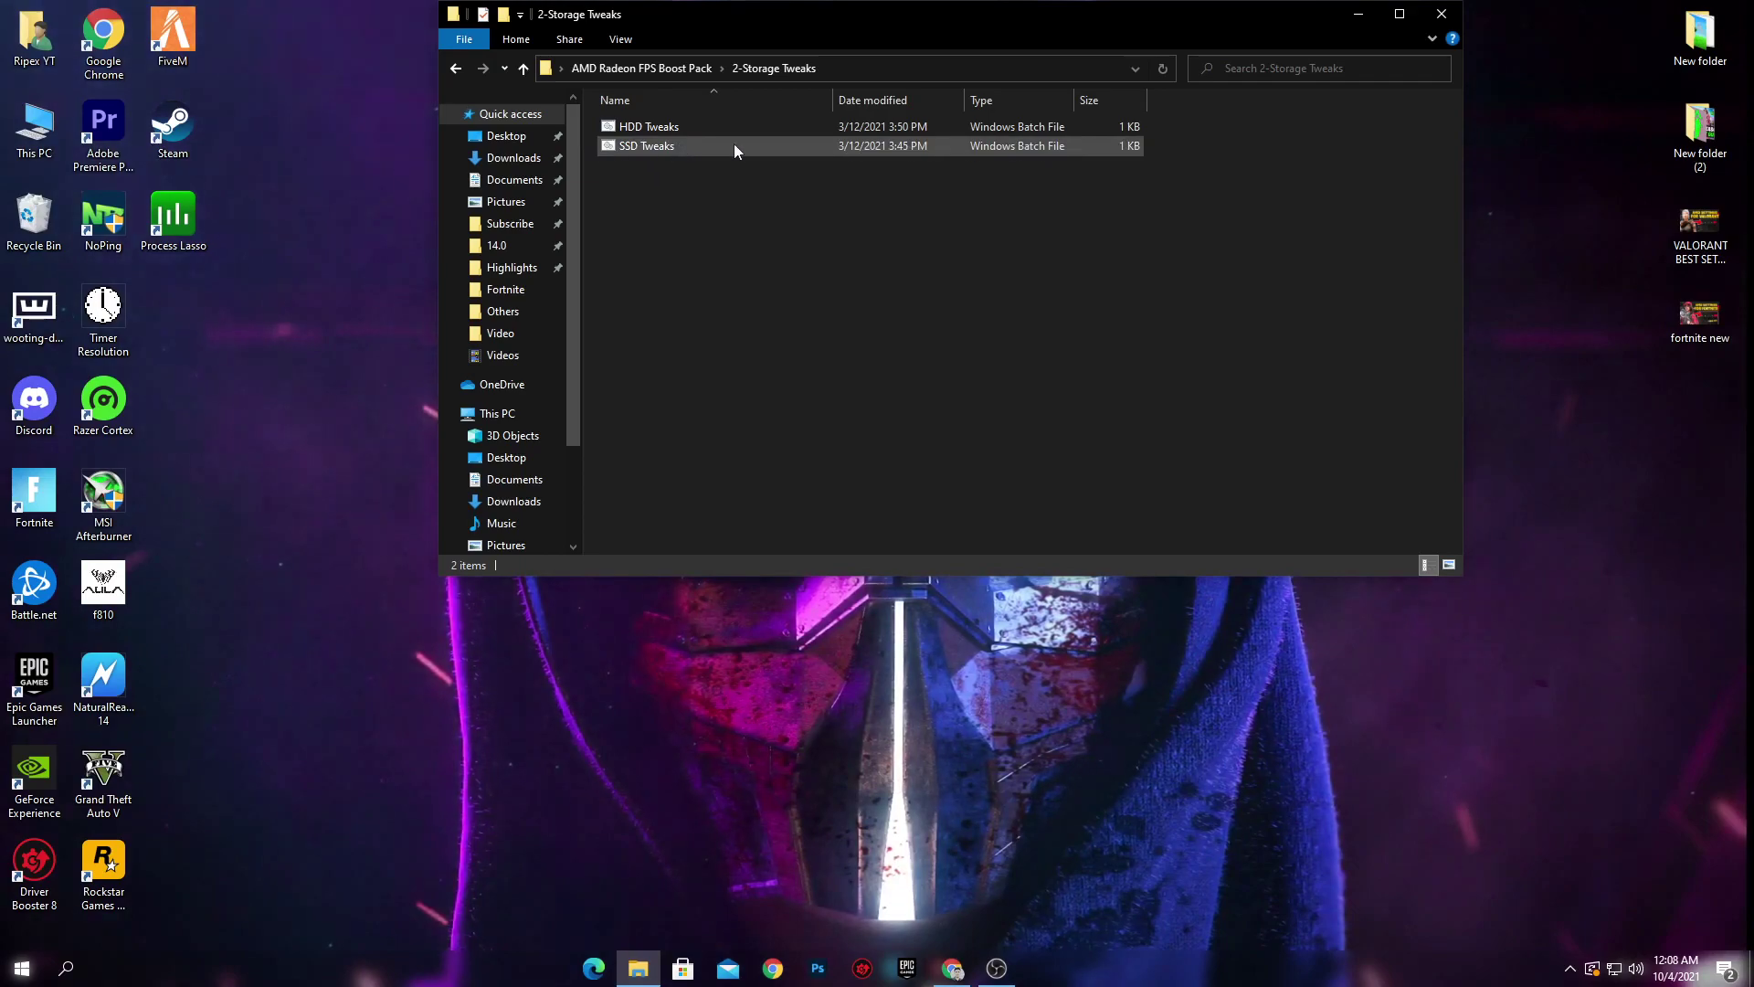
left_click(641, 150)
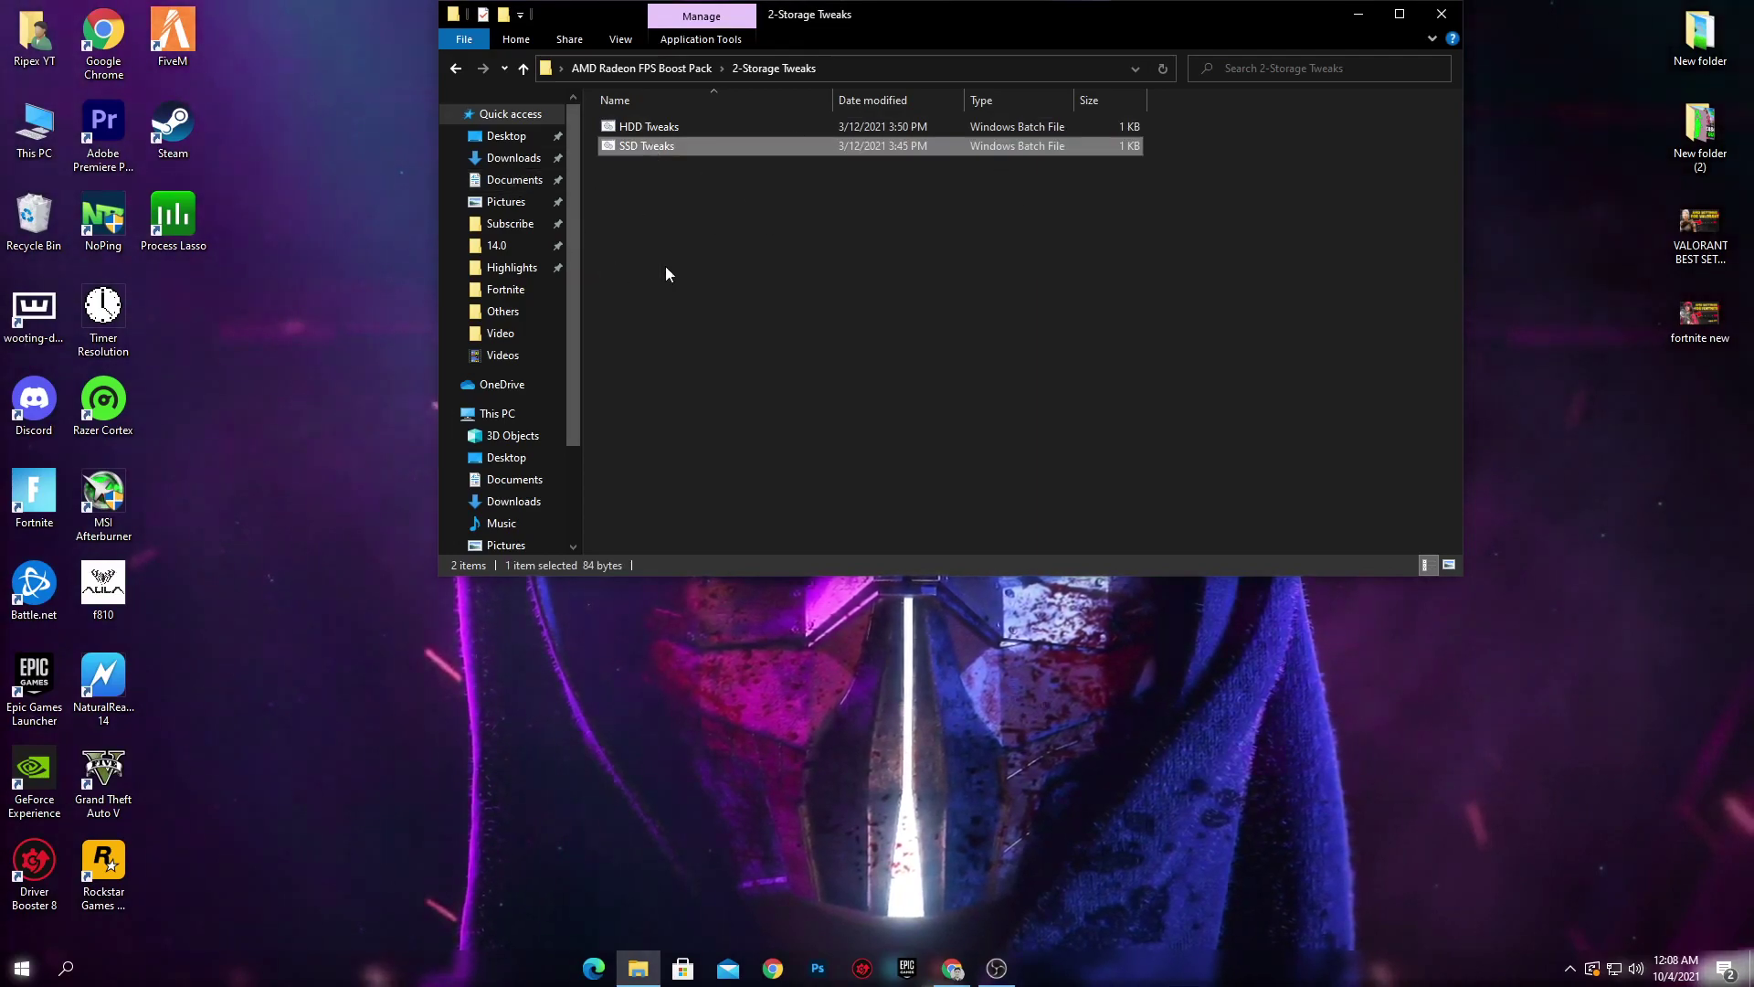
left_click(616, 70)
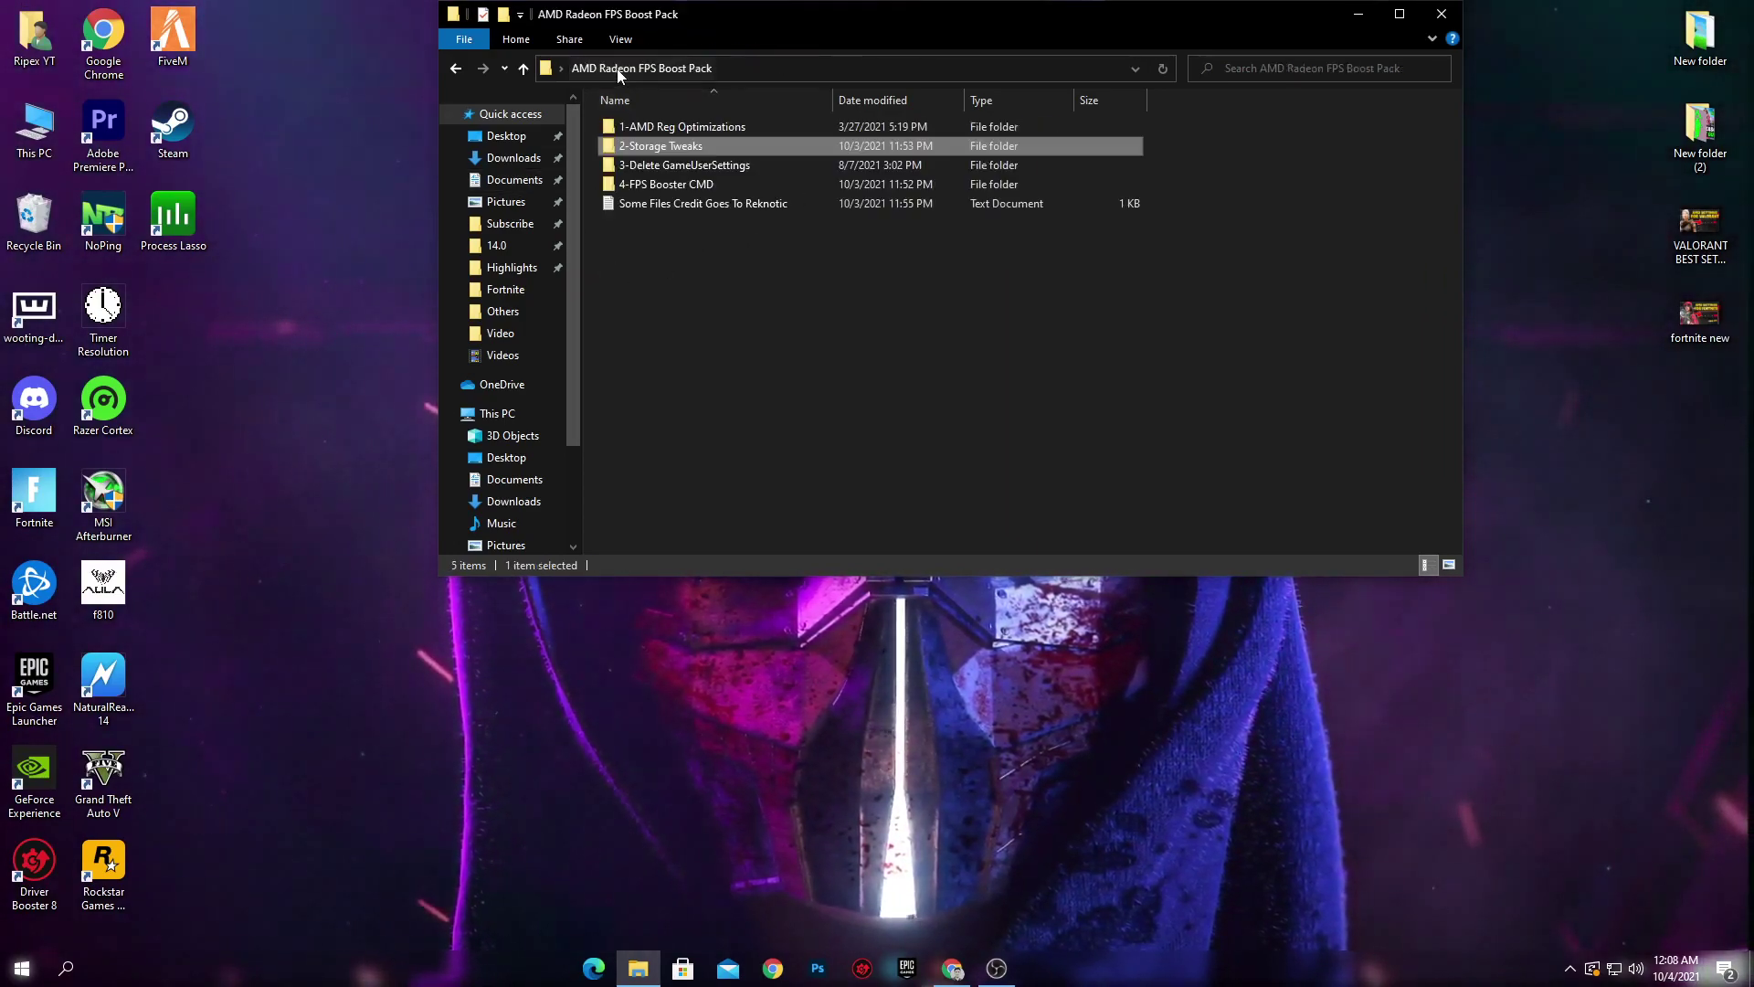
Run the Delete FortniteGame Folder batch file as administrator, confirm the deletion and return to the pack folder.
double_click(677, 170)
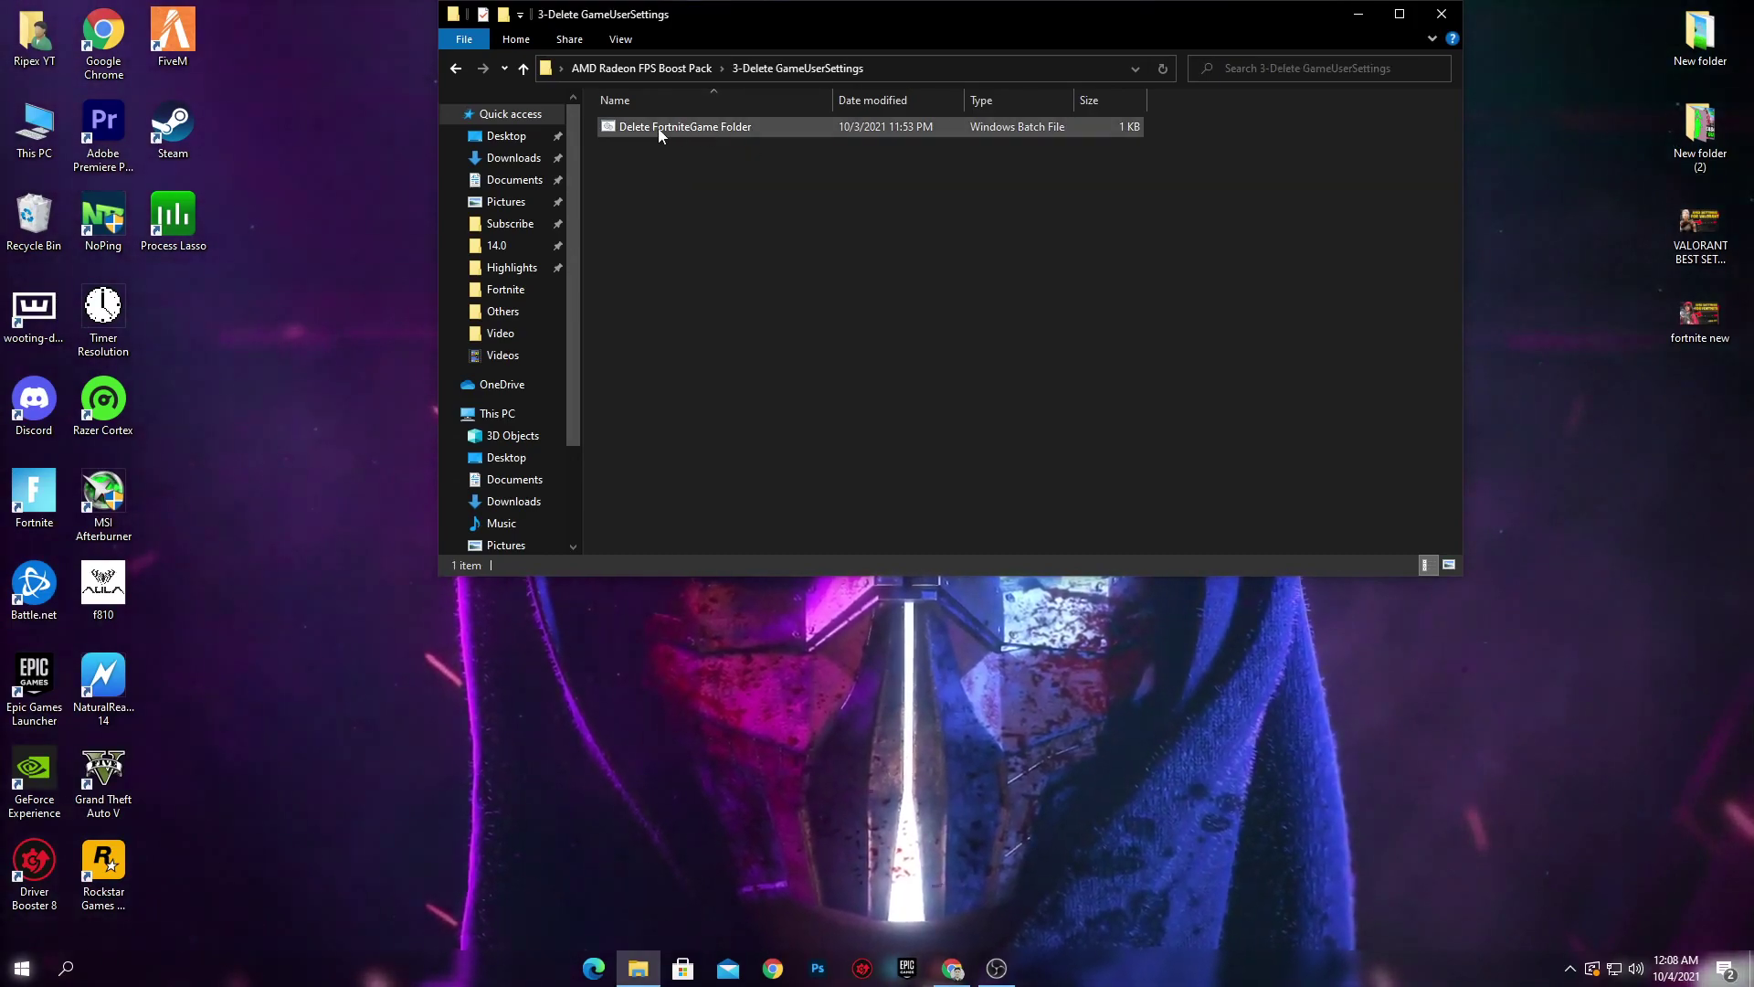
right_click(687, 130)
left_click(444, 202)
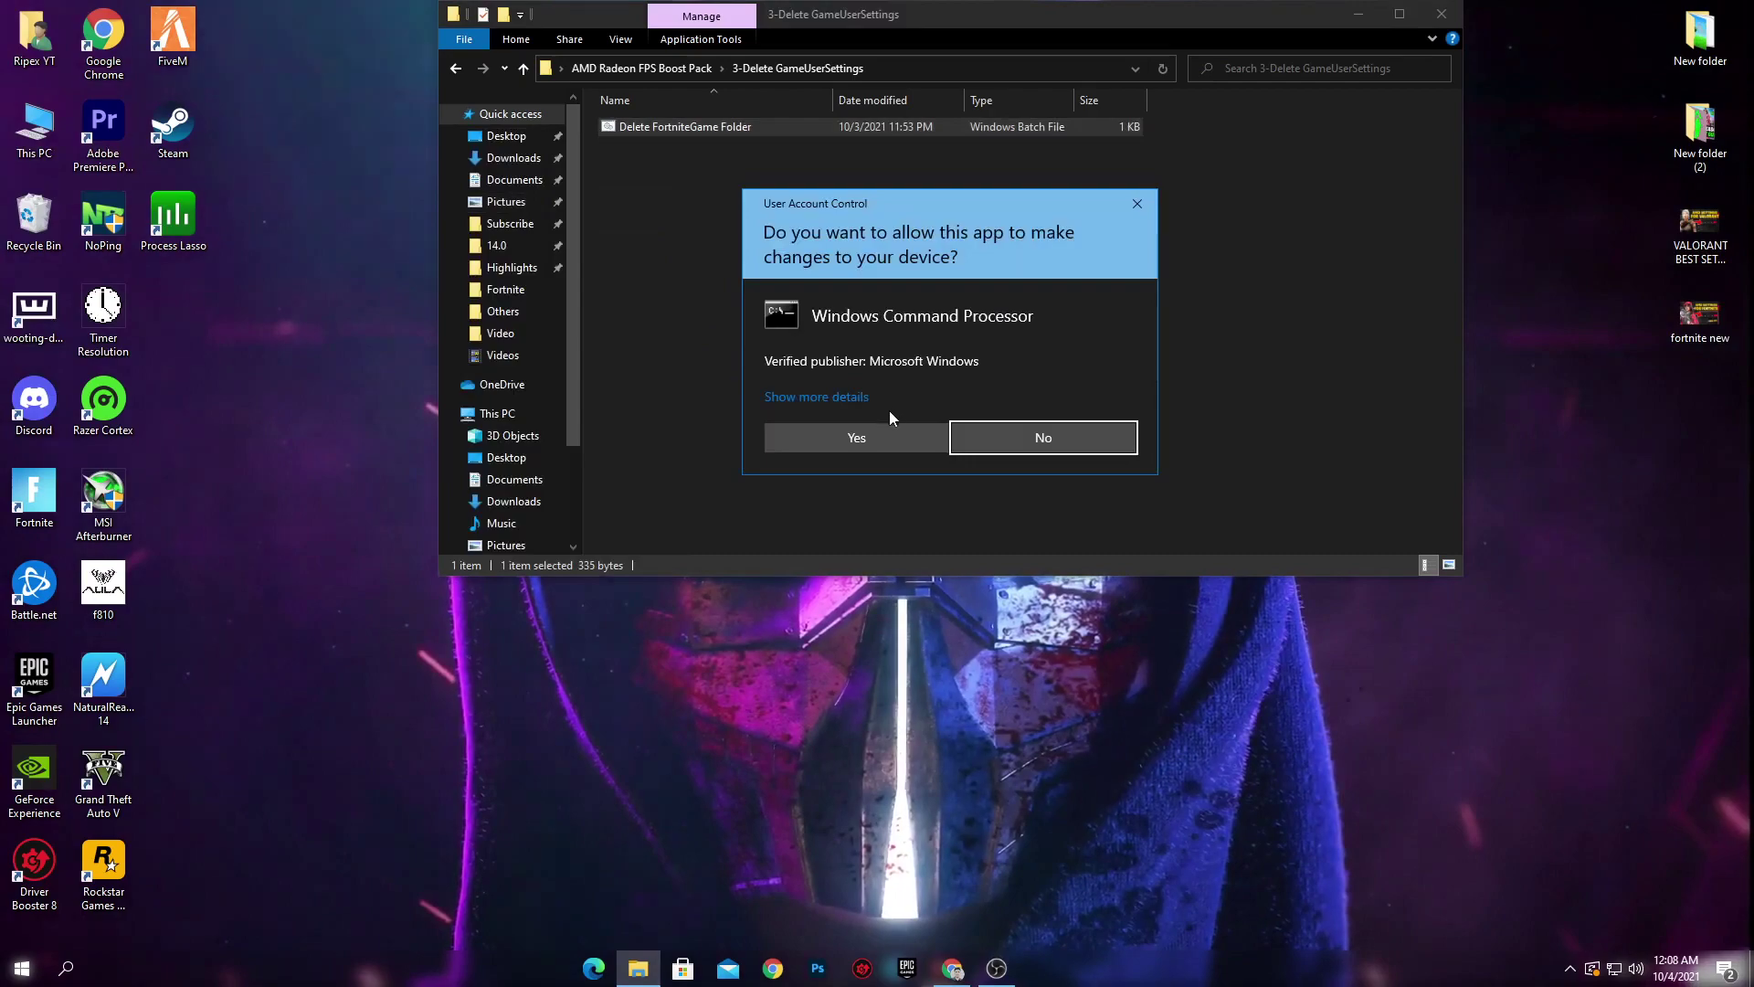
left_click(859, 428)
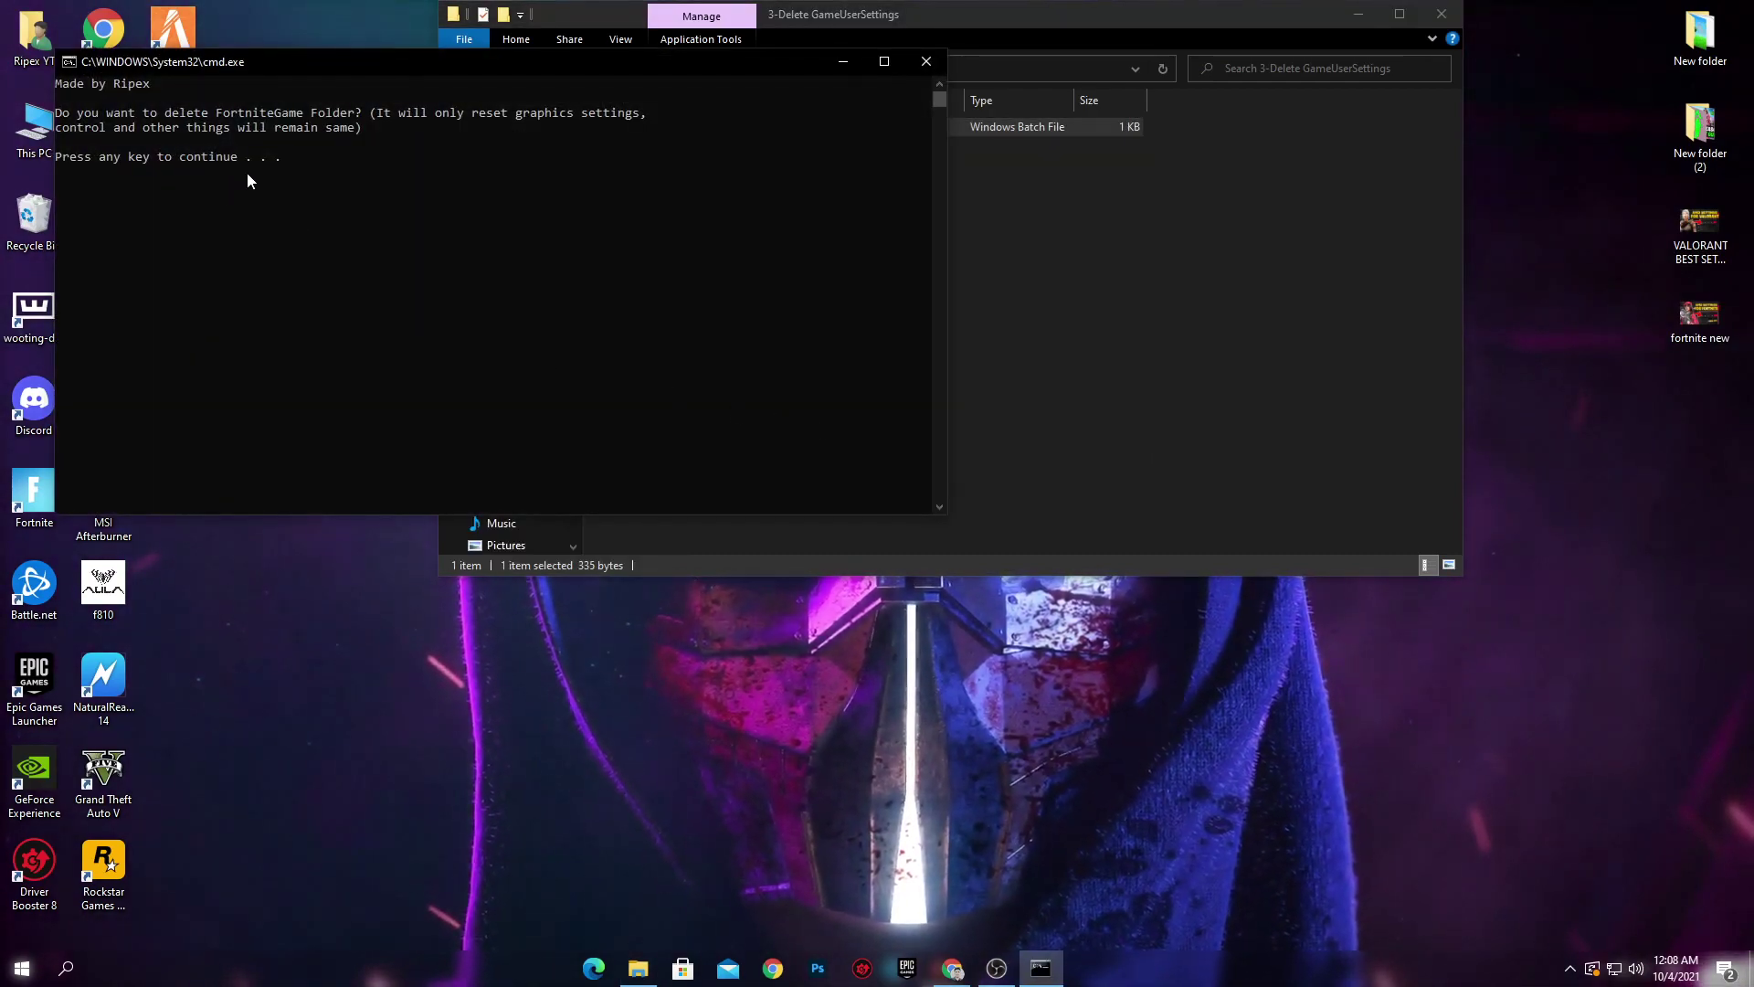
key("Return")
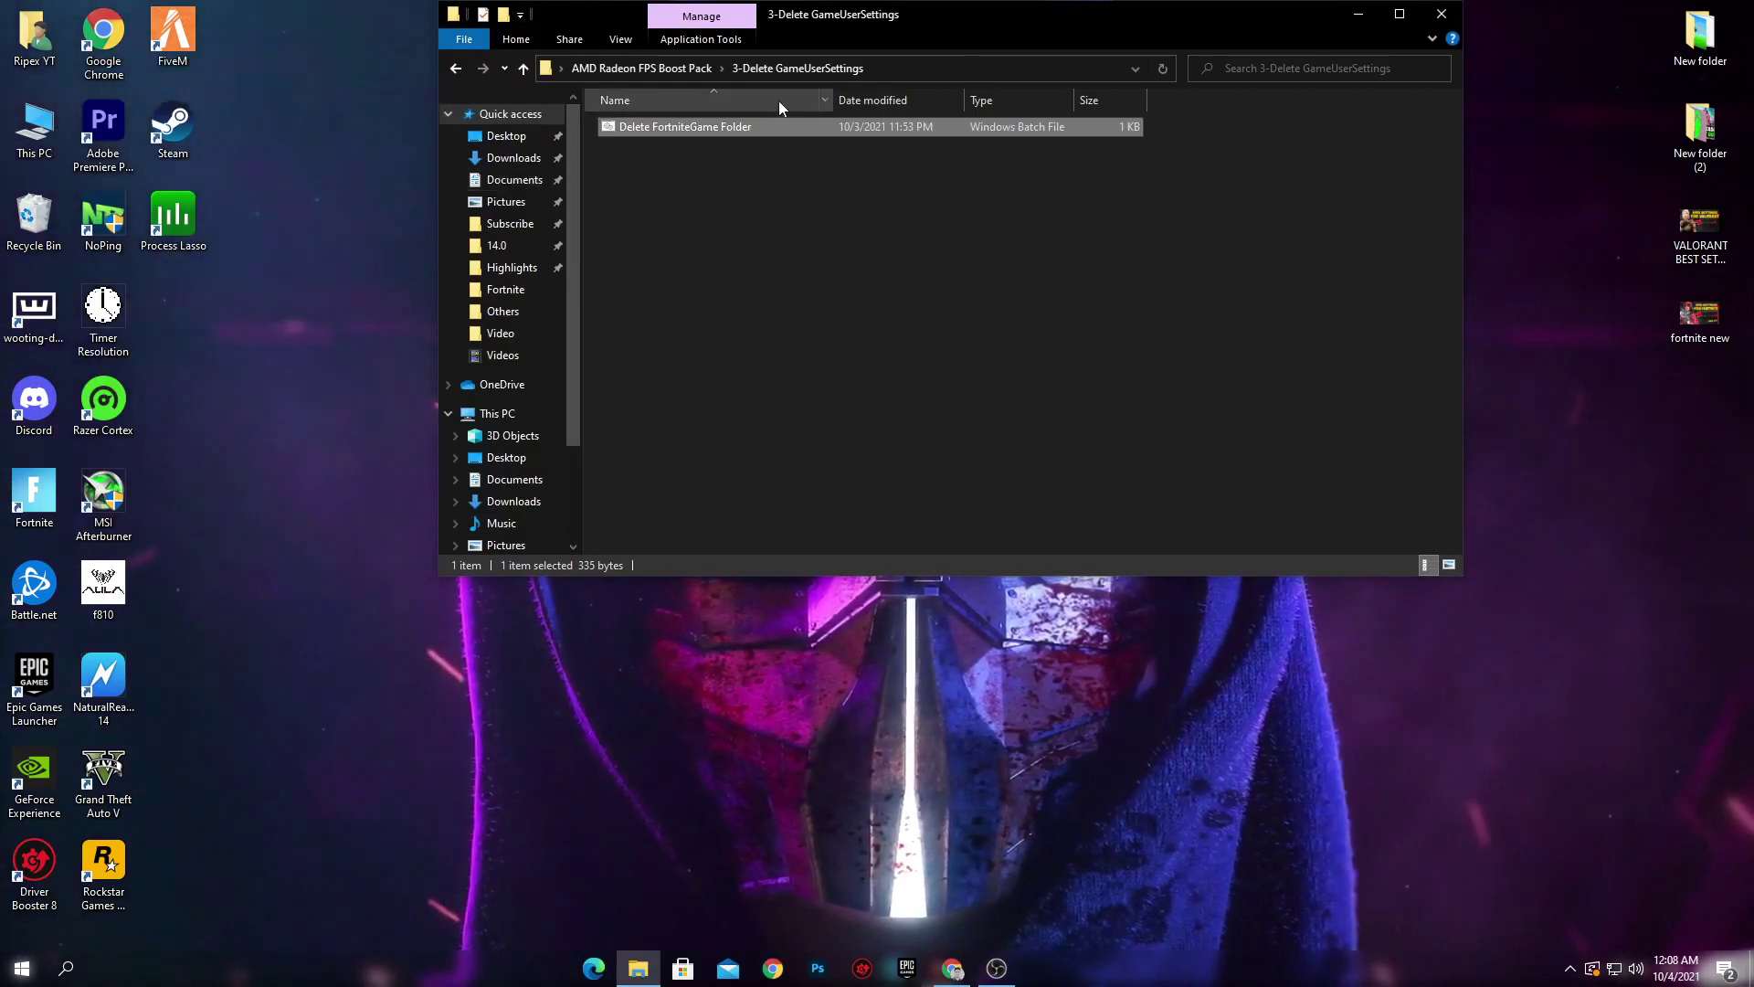
left_click(639, 69)
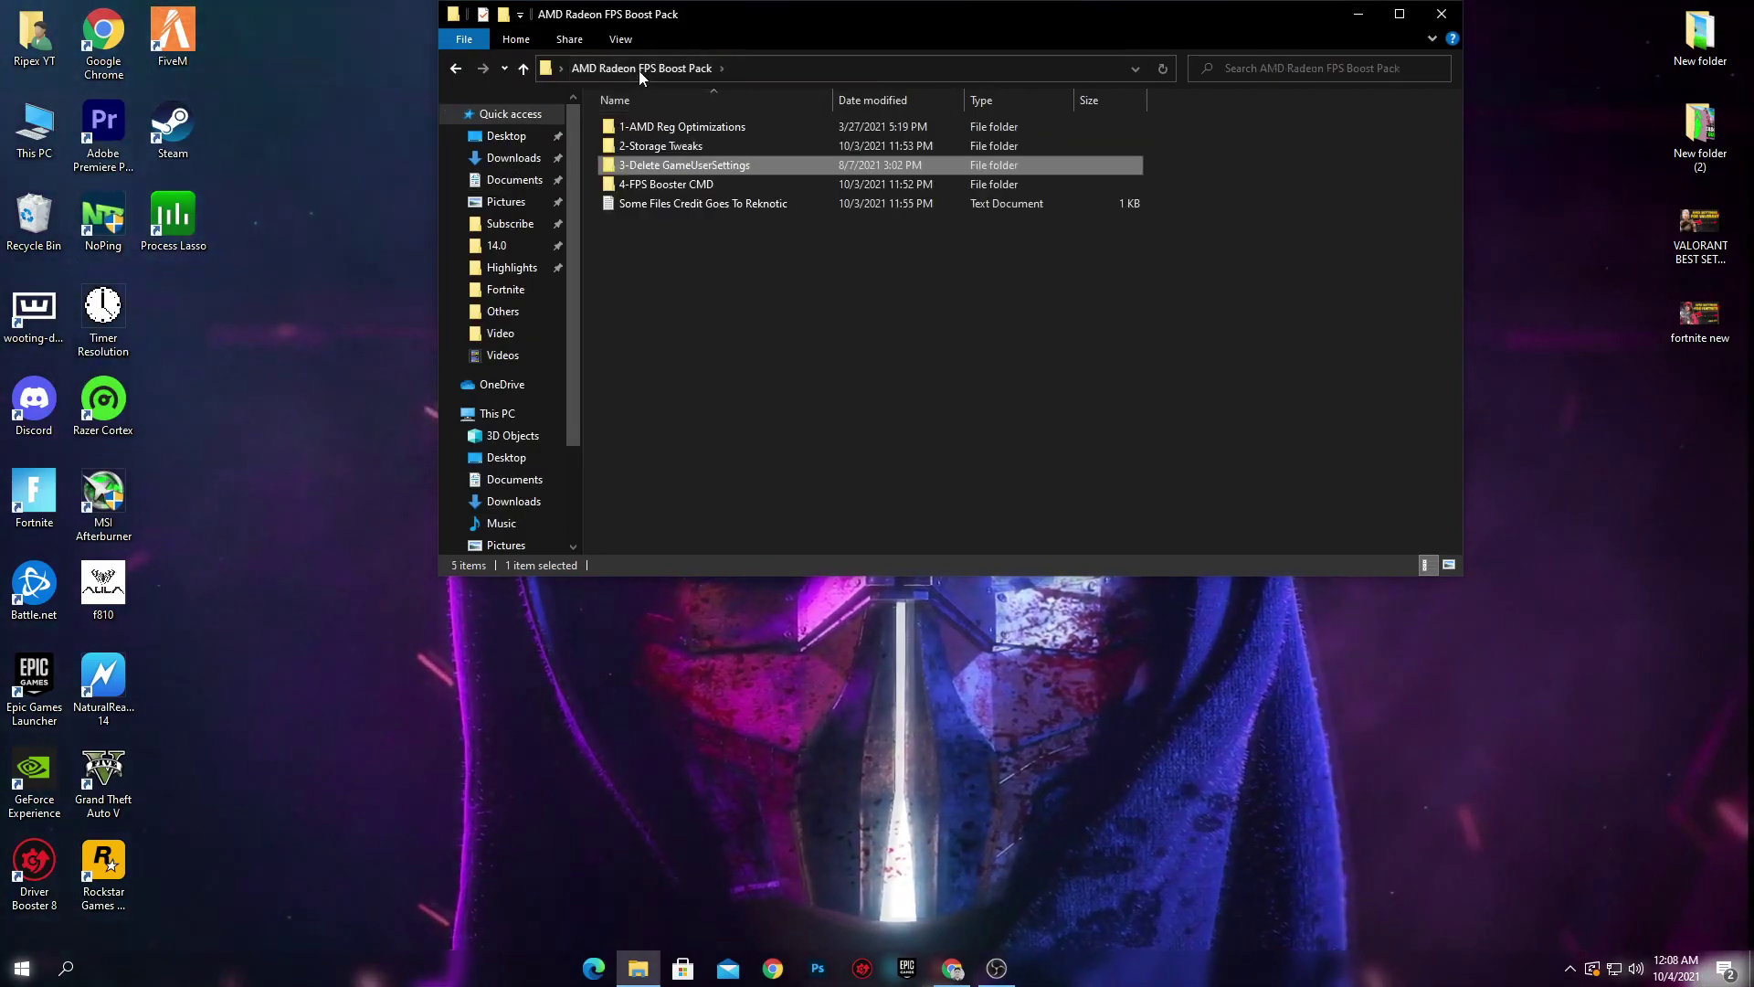
Run the FPS Booster batch file from the 4-FPS Booster CMD folder as administrator.
double_click(677, 183)
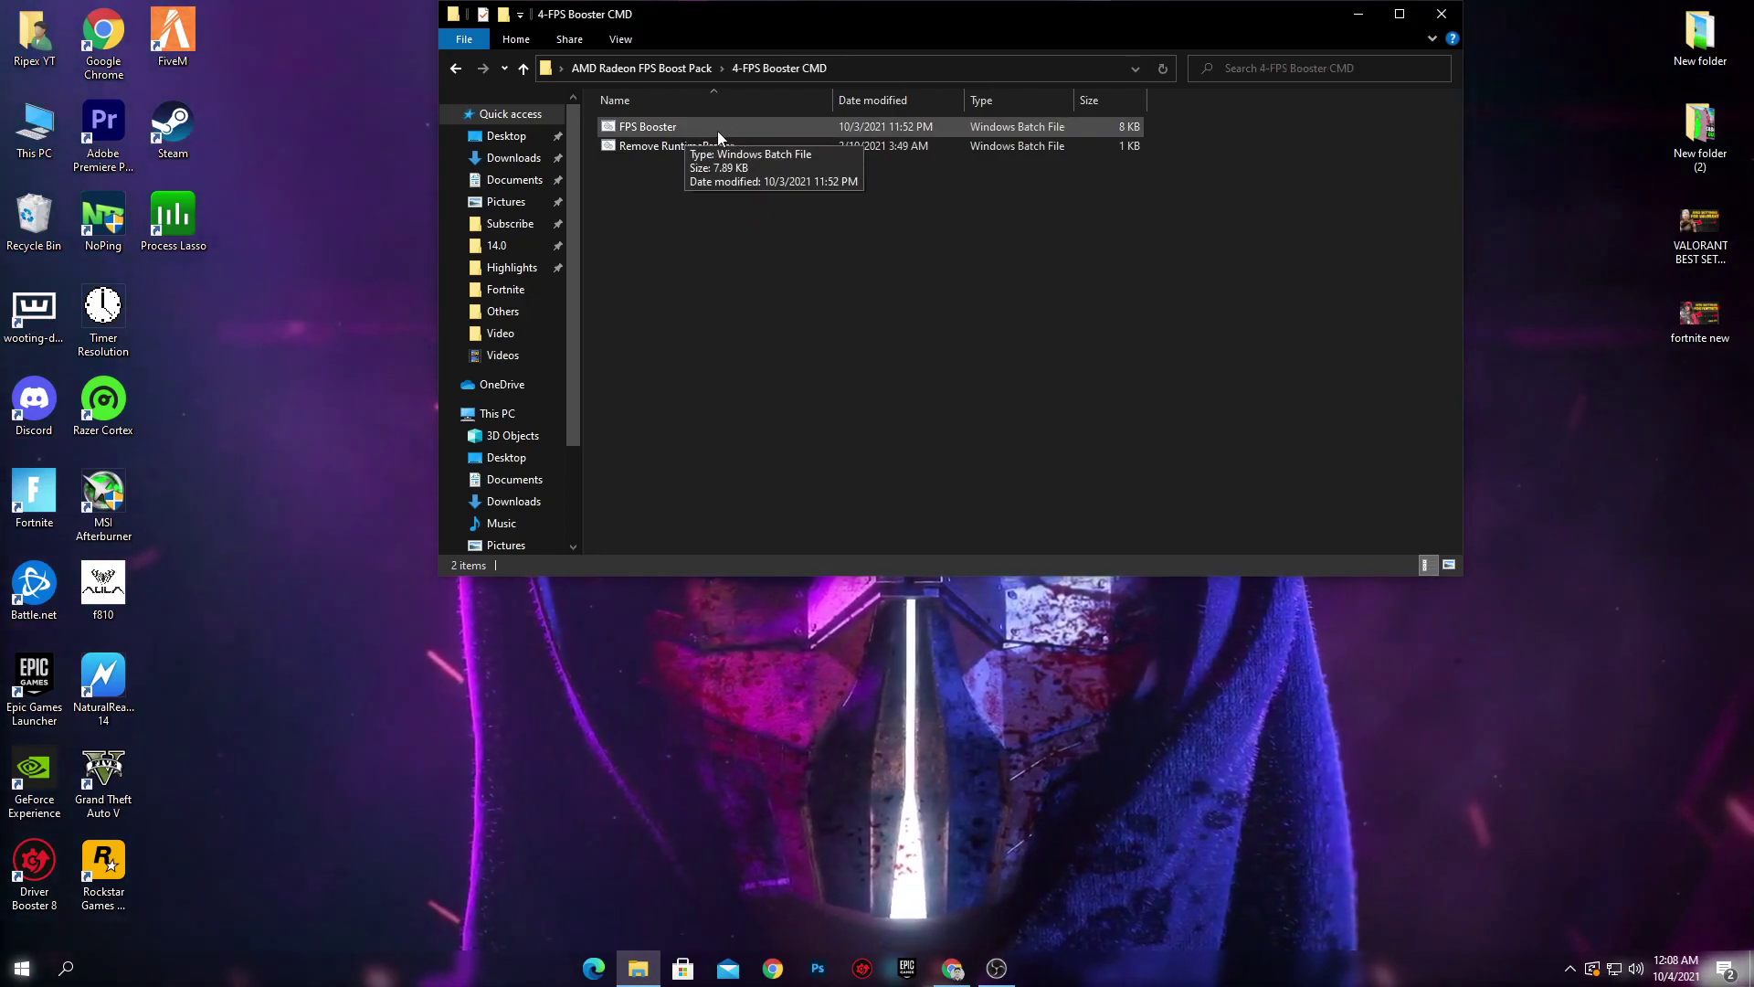
right_click(648, 127)
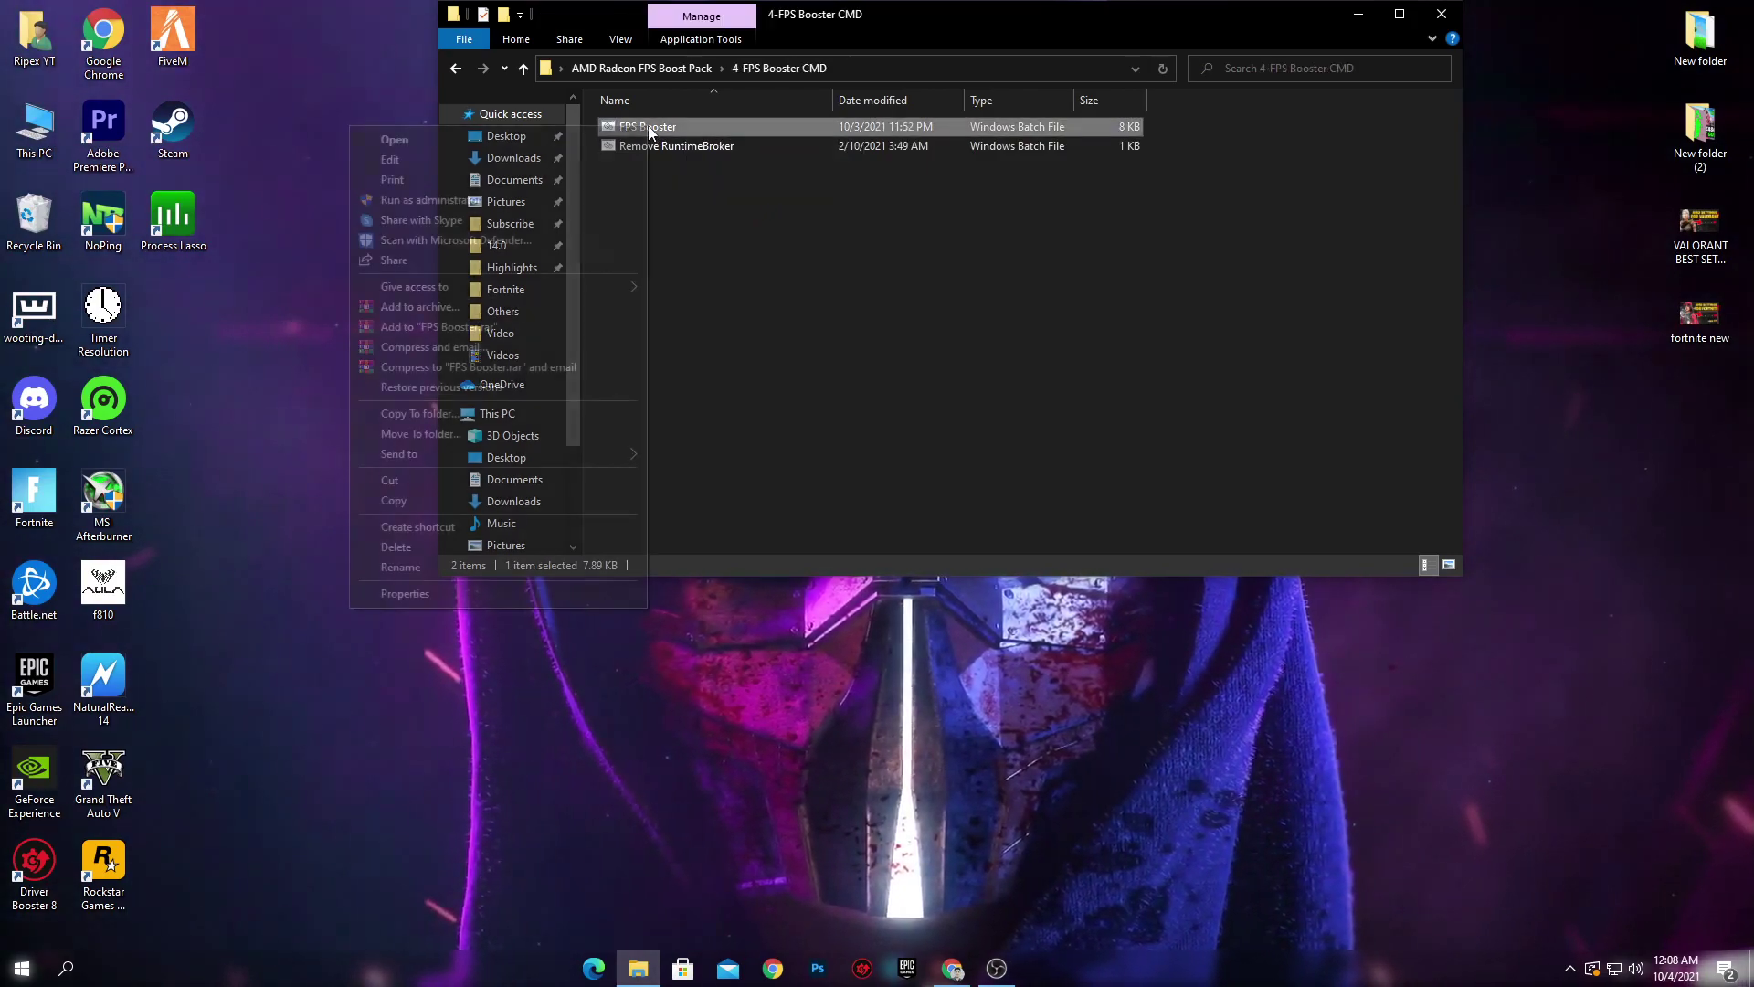
left_click(428, 201)
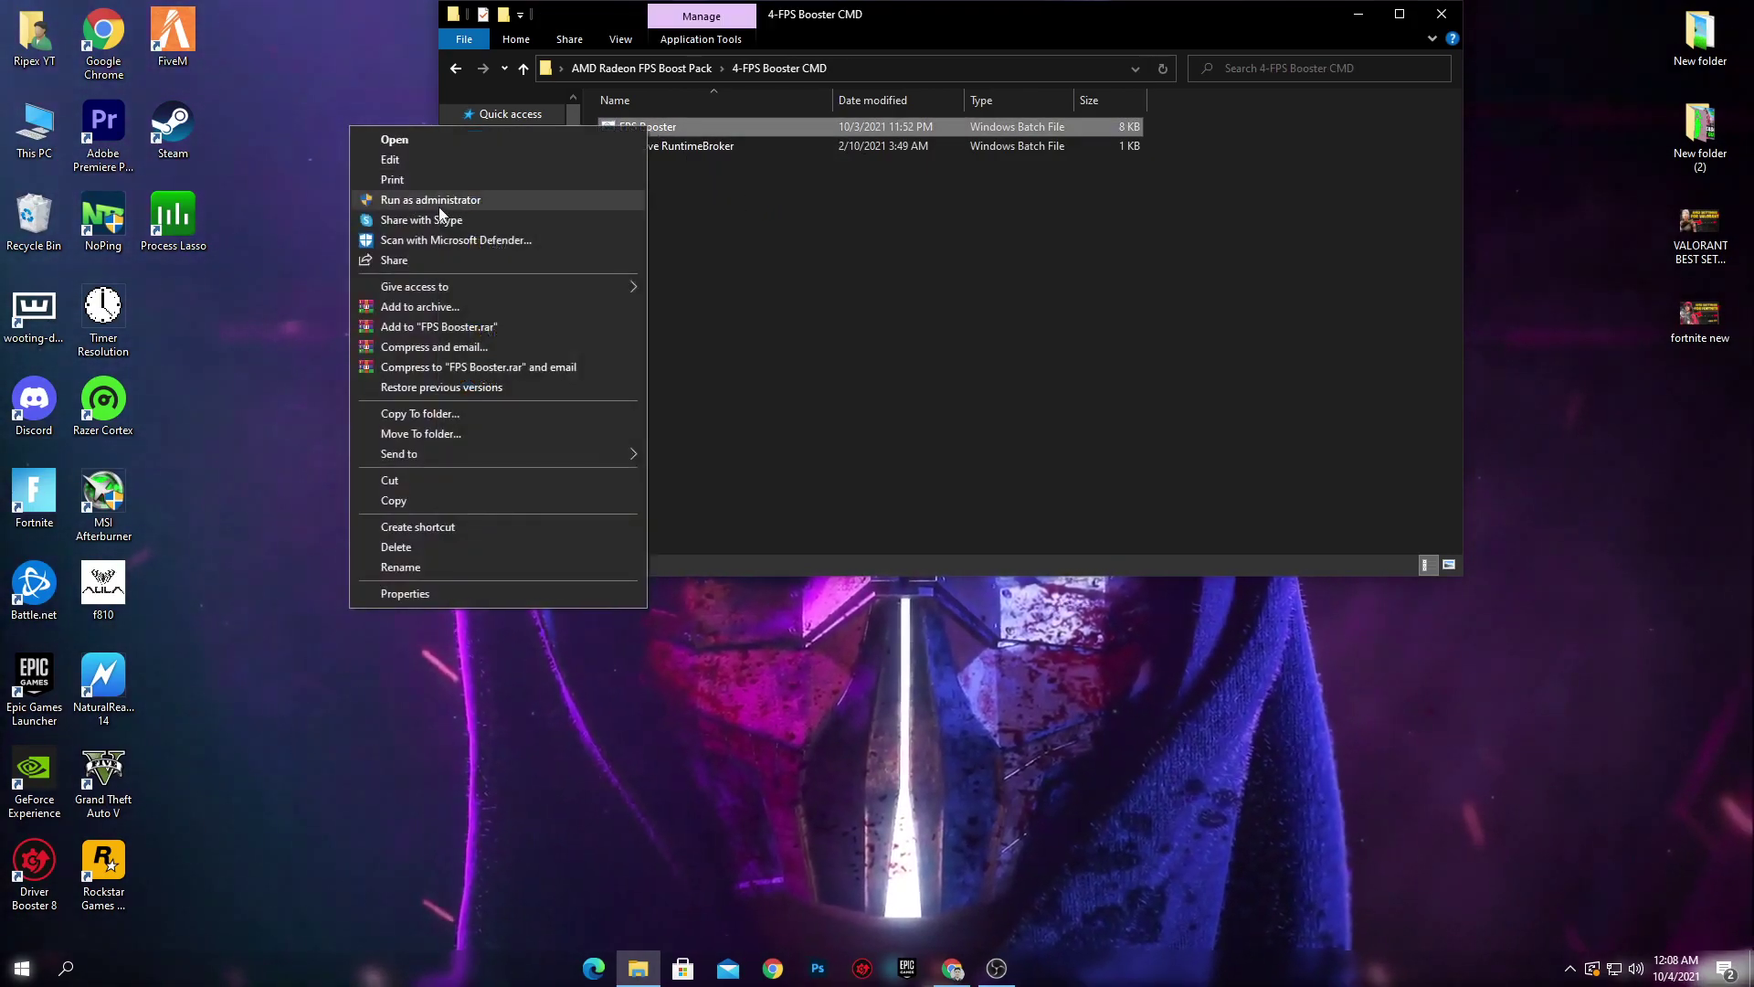
left_click(847, 436)
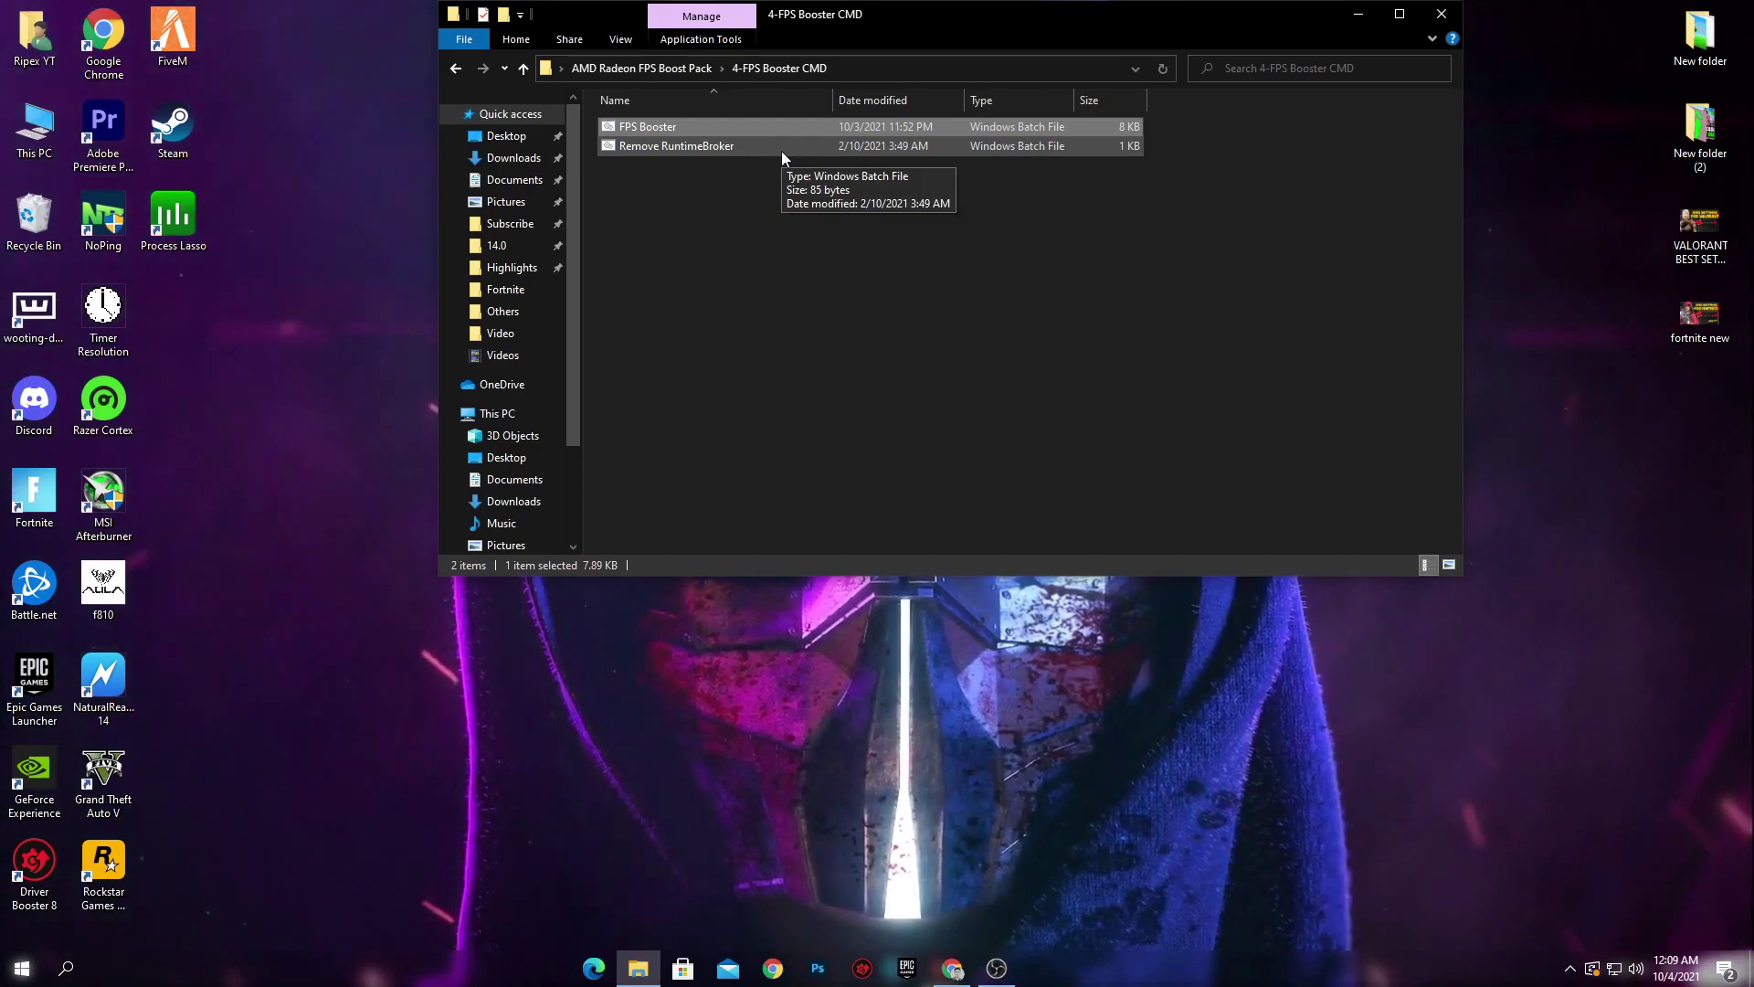
Run the Remove RuntimeBroker batch file as administrator, and close the boost pack folder.
right_click(627, 143)
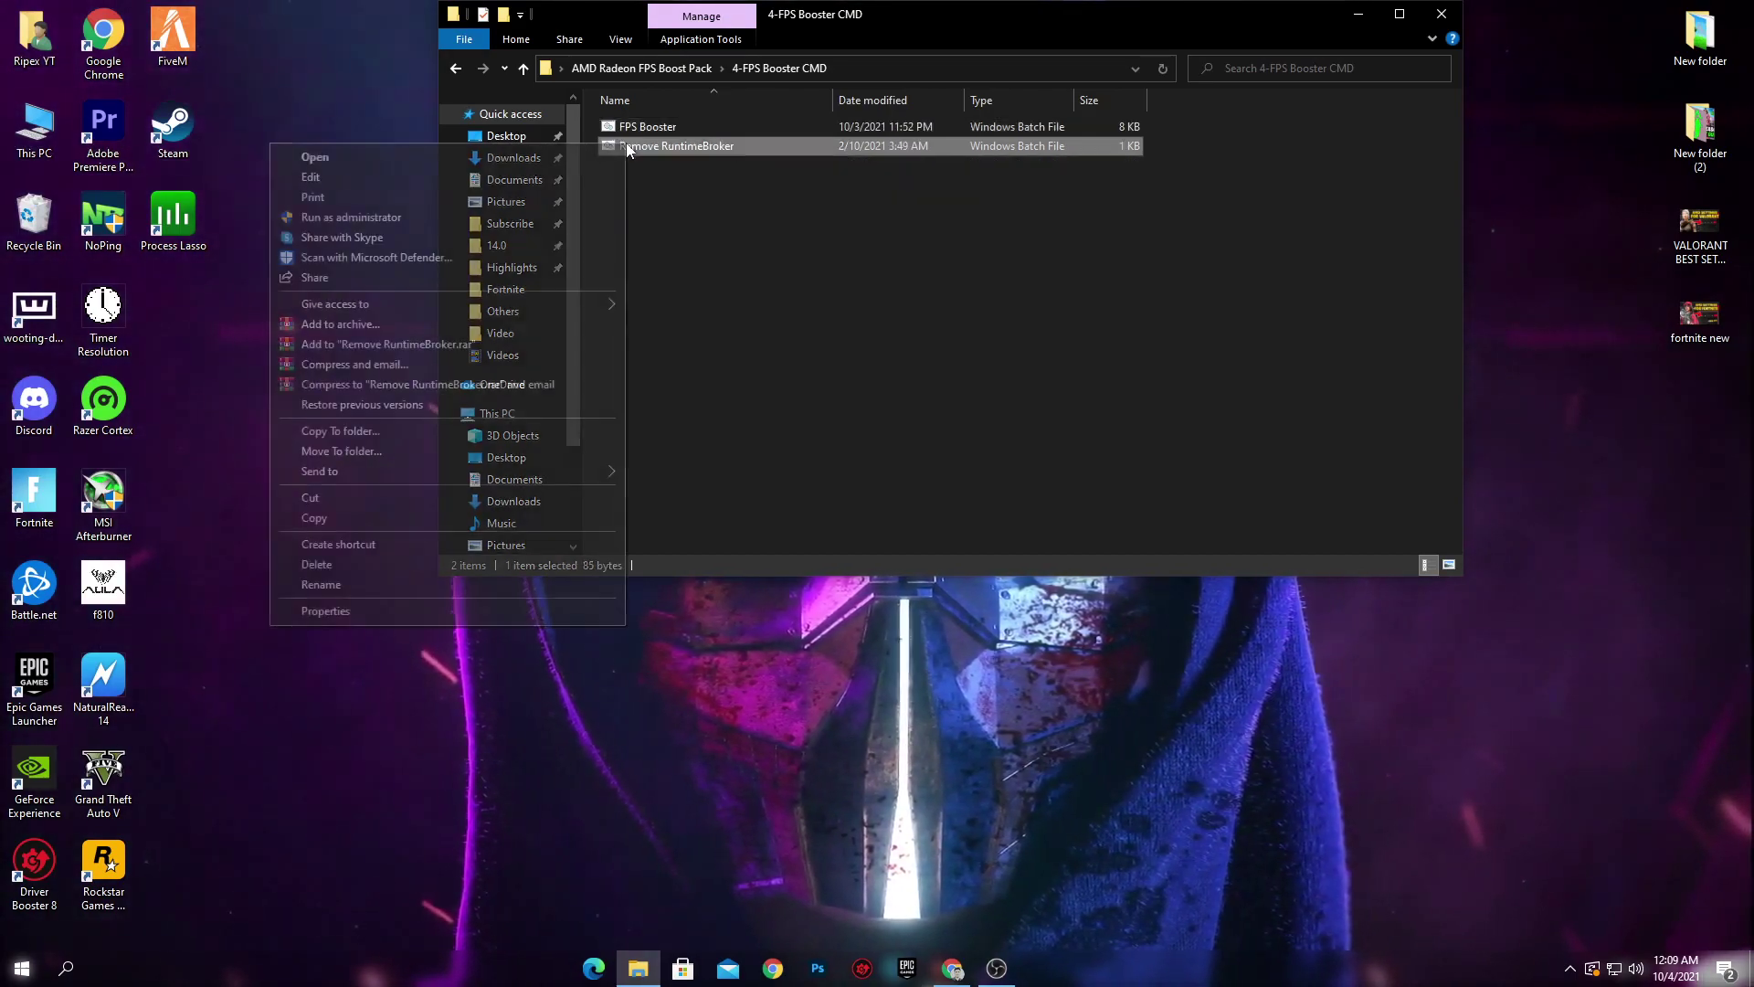
left_click(336, 220)
left_click(1105, 434)
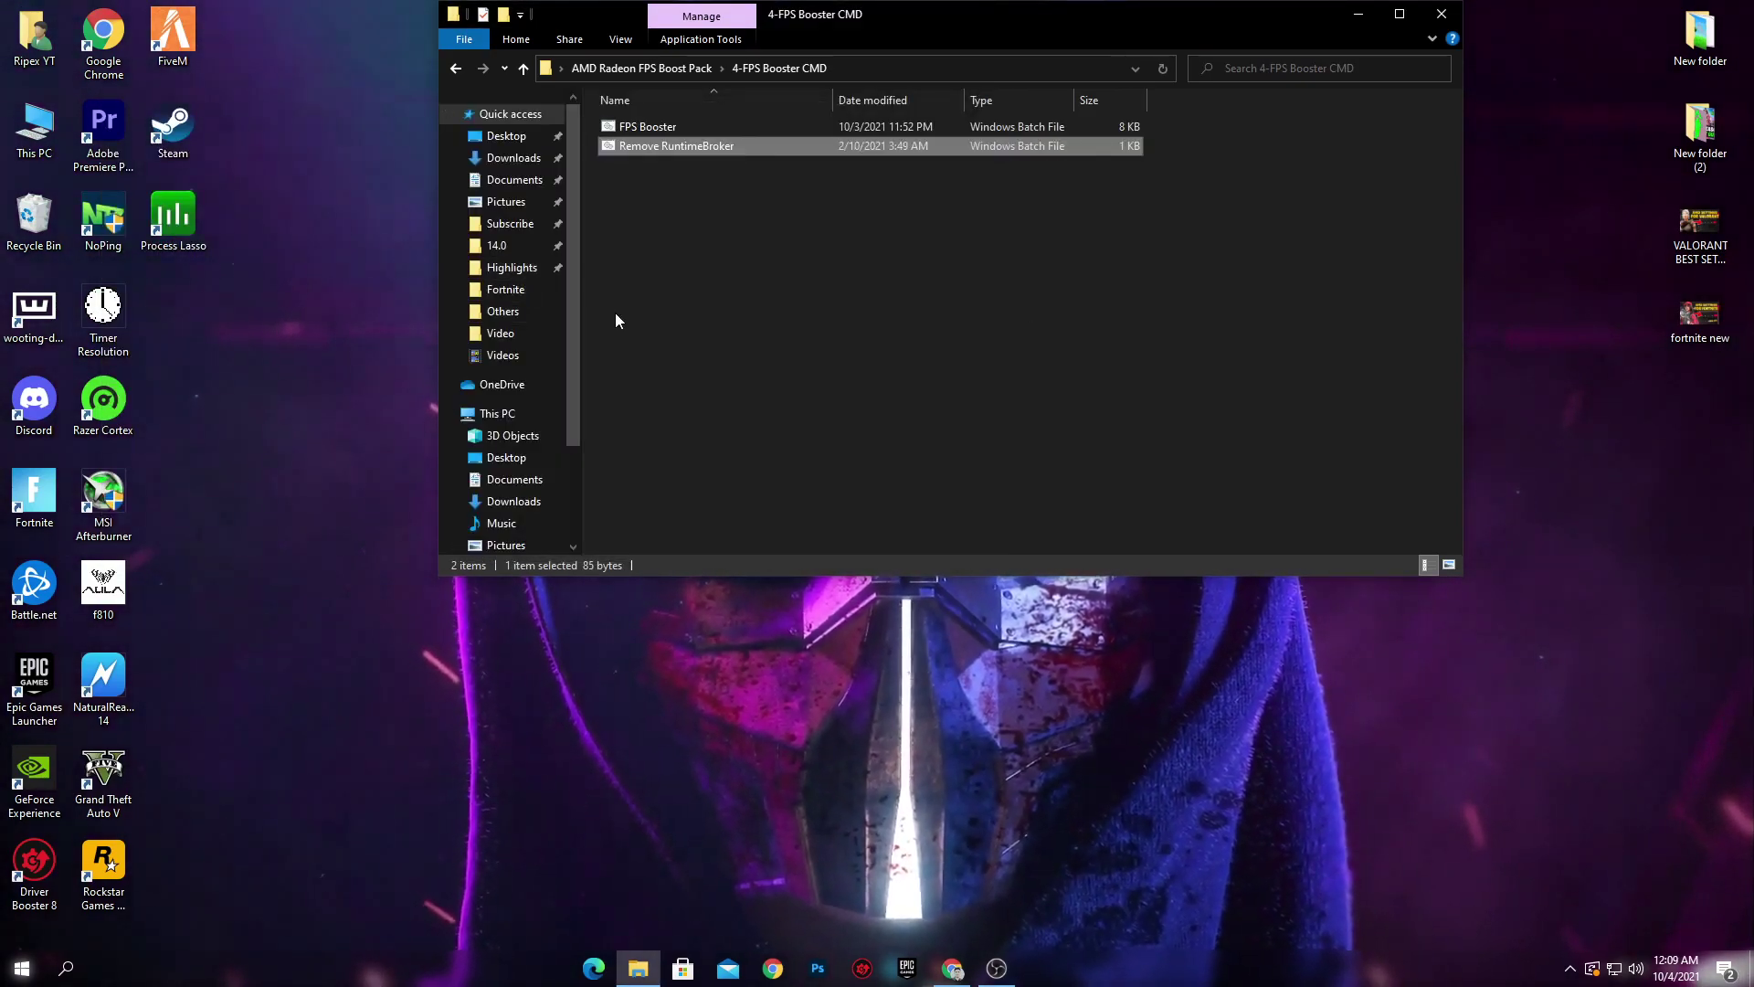
left_click(627, 70)
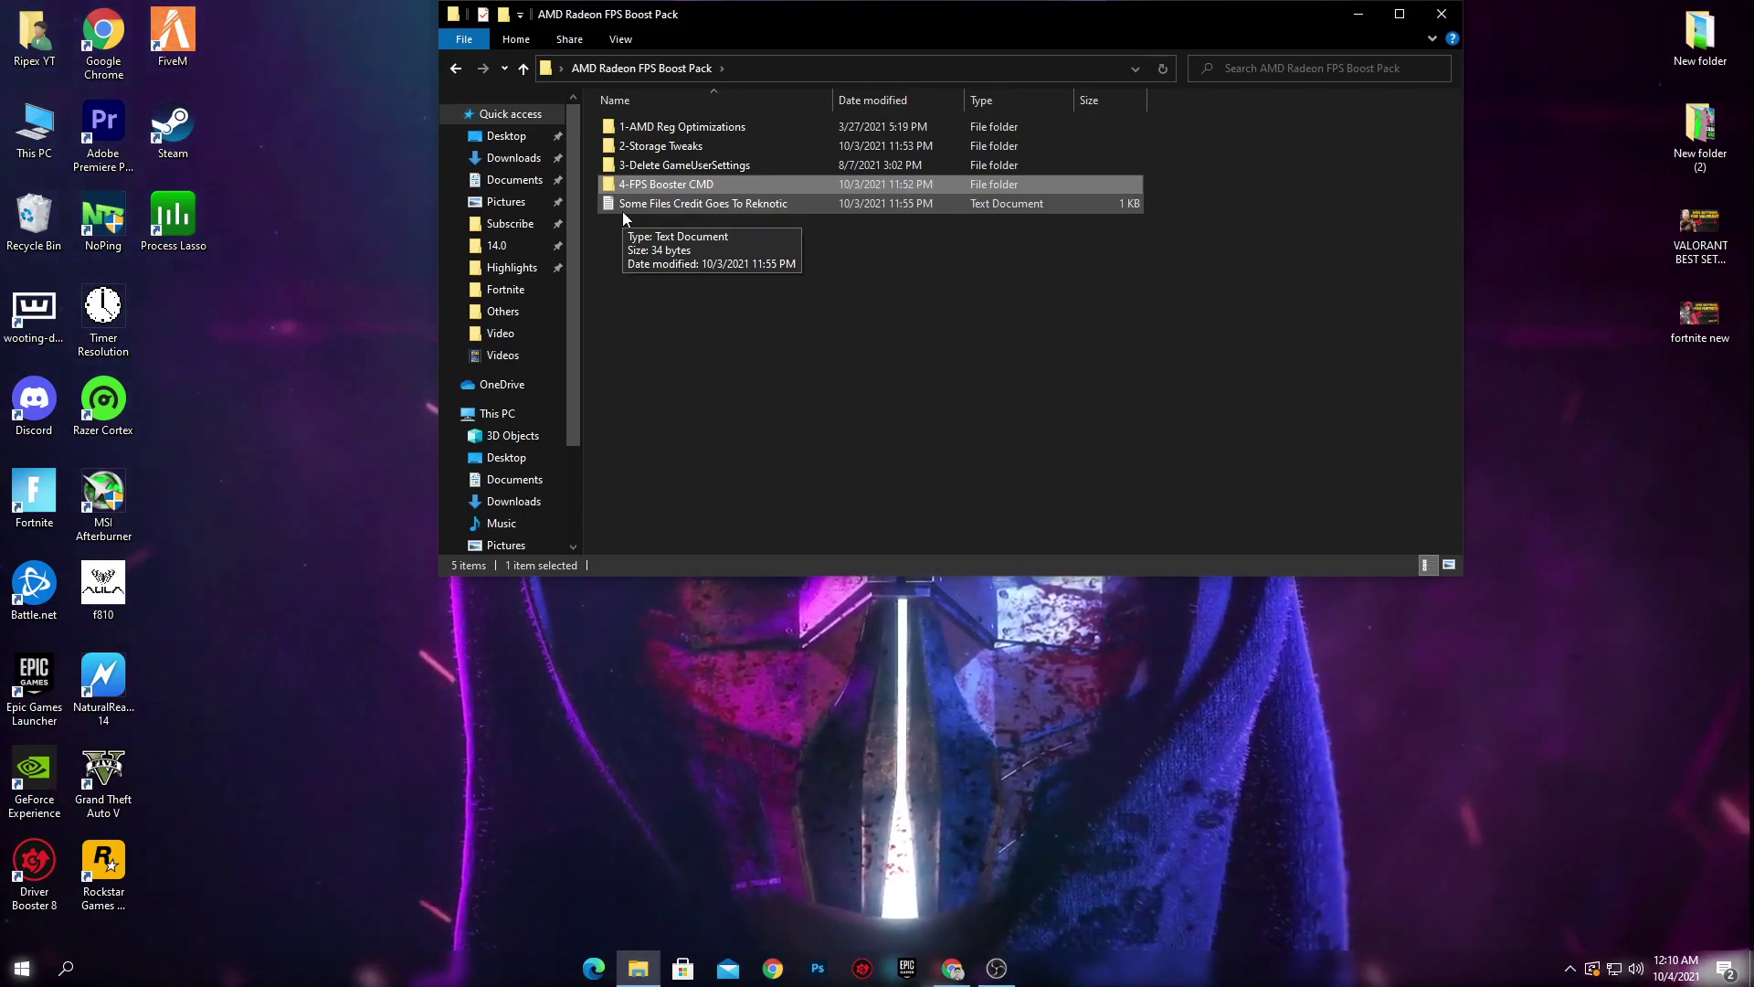
left_click(1441, 14)
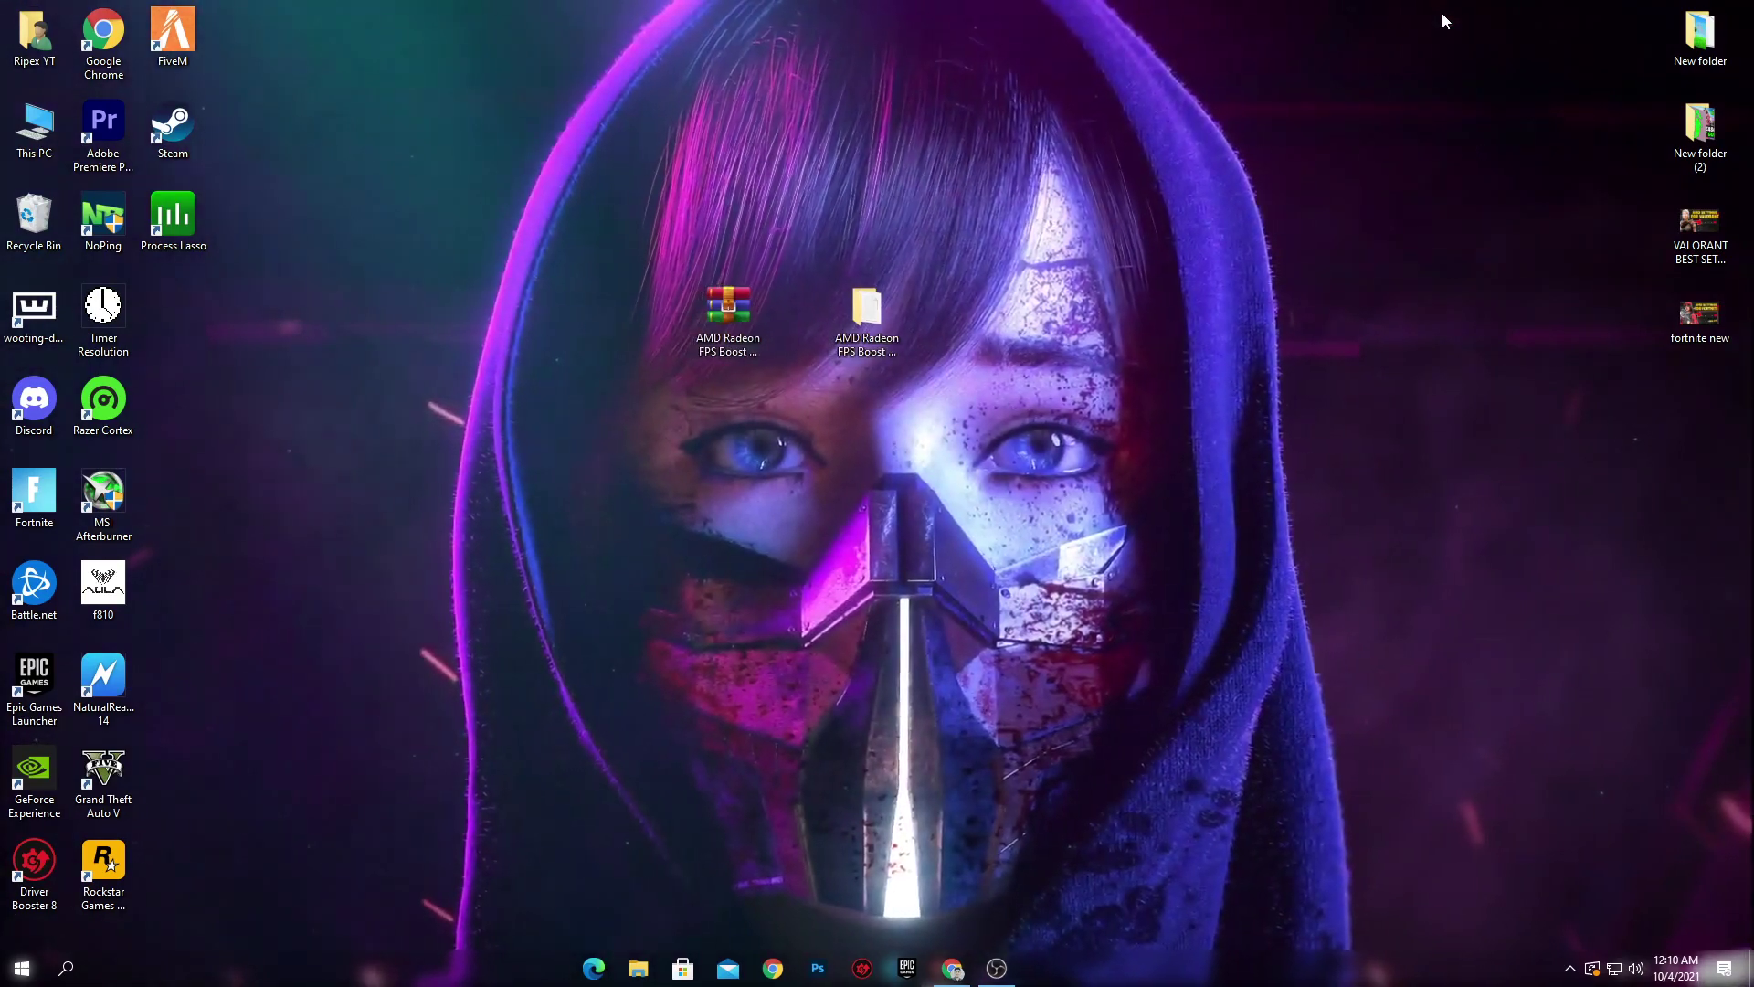
Open the Fortnite binaries folder C:\Program Files\Epic Games\Fortnite\FortniteGame\Binaries\Win64 in a maximized window.
double_click(5, 123)
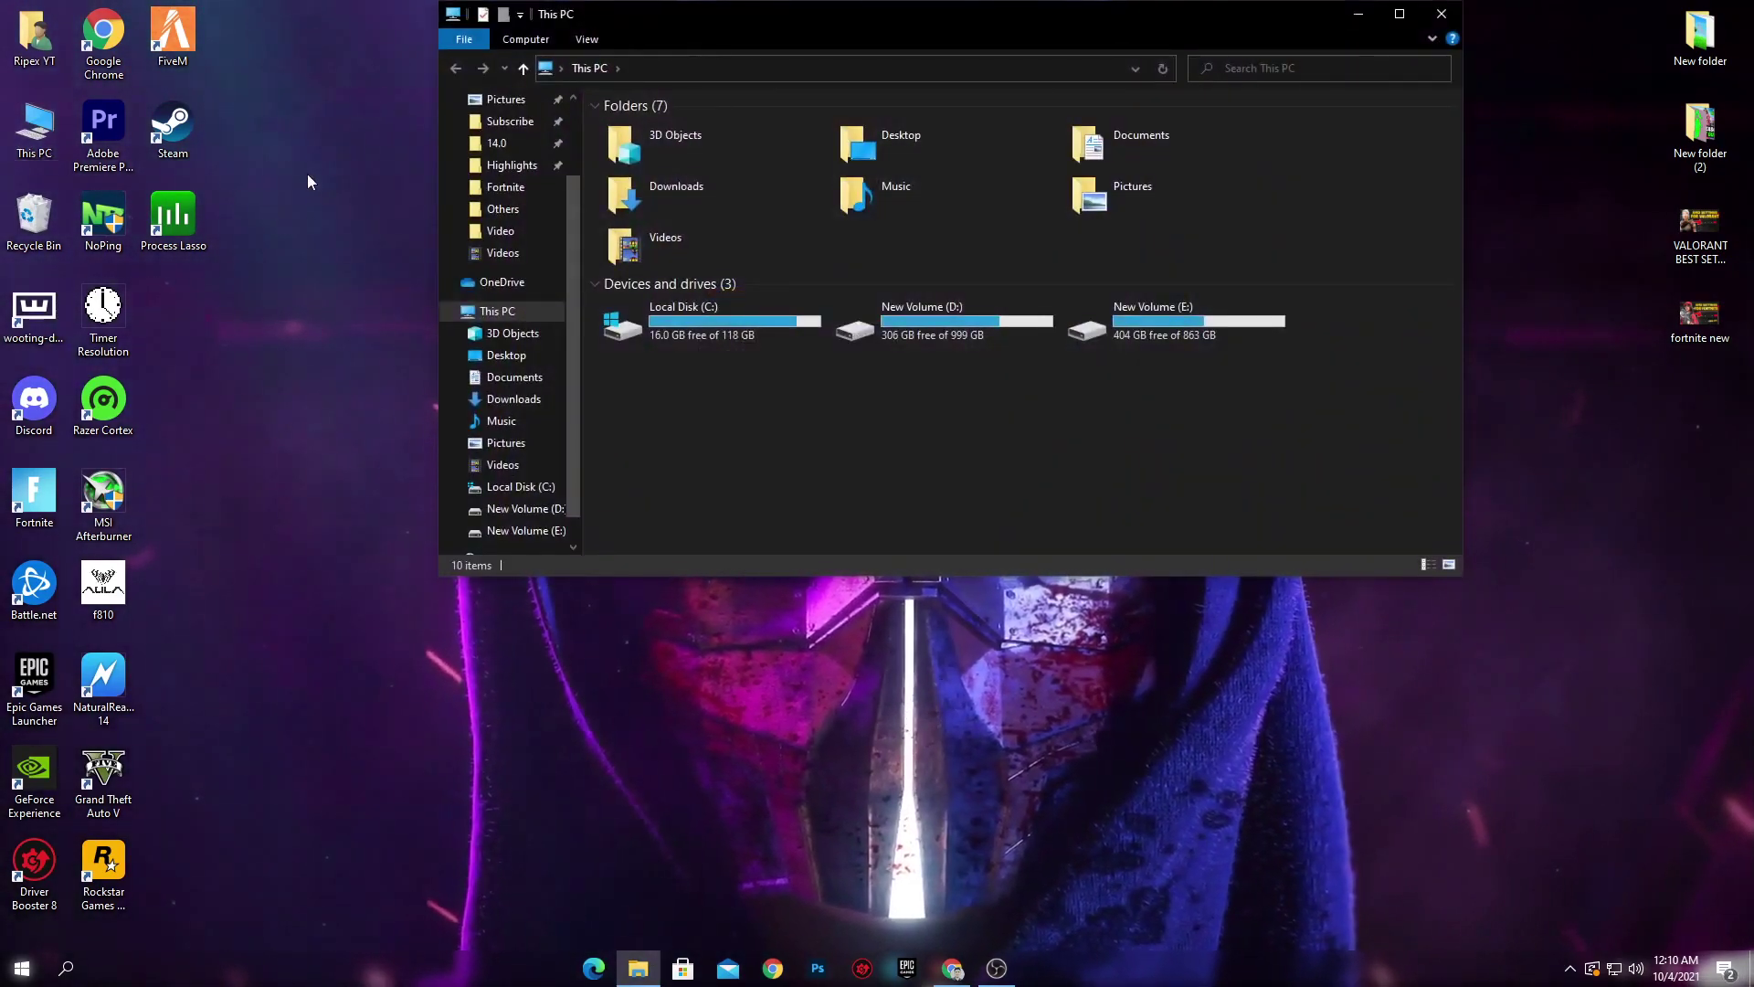
double_click(705, 338)
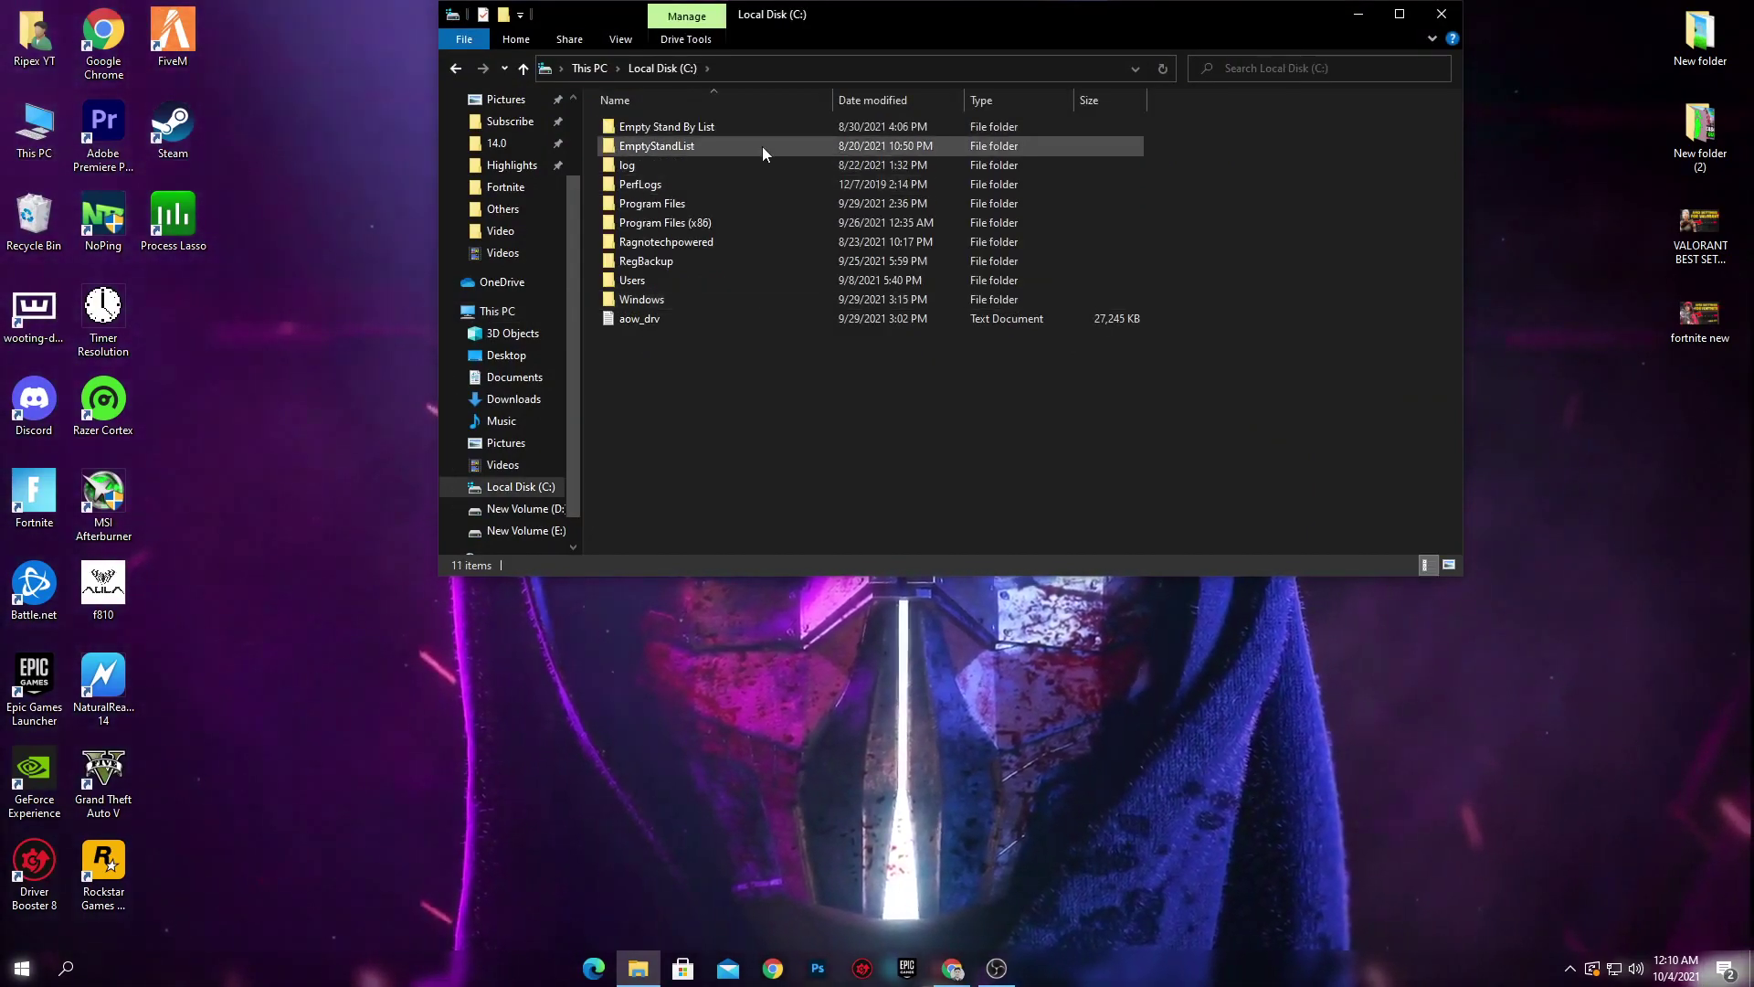
double_click(691, 208)
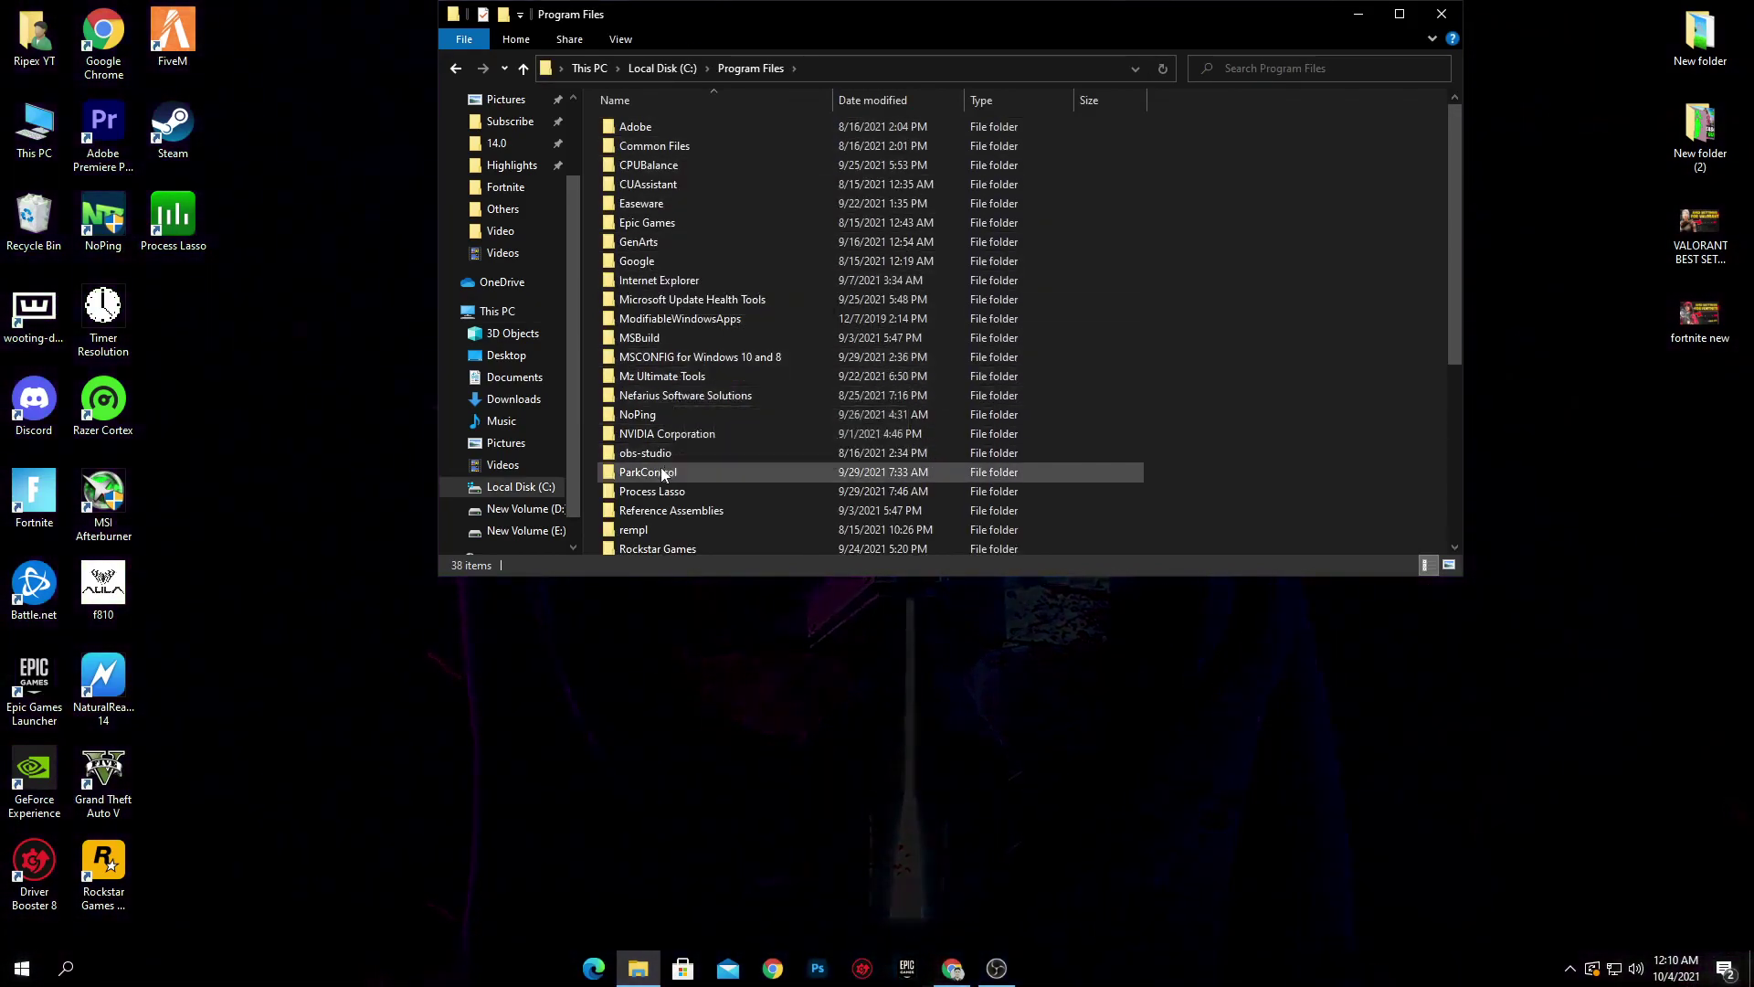
double_click(647, 222)
left_click(637, 129)
double_click(637, 134)
double_click(694, 162)
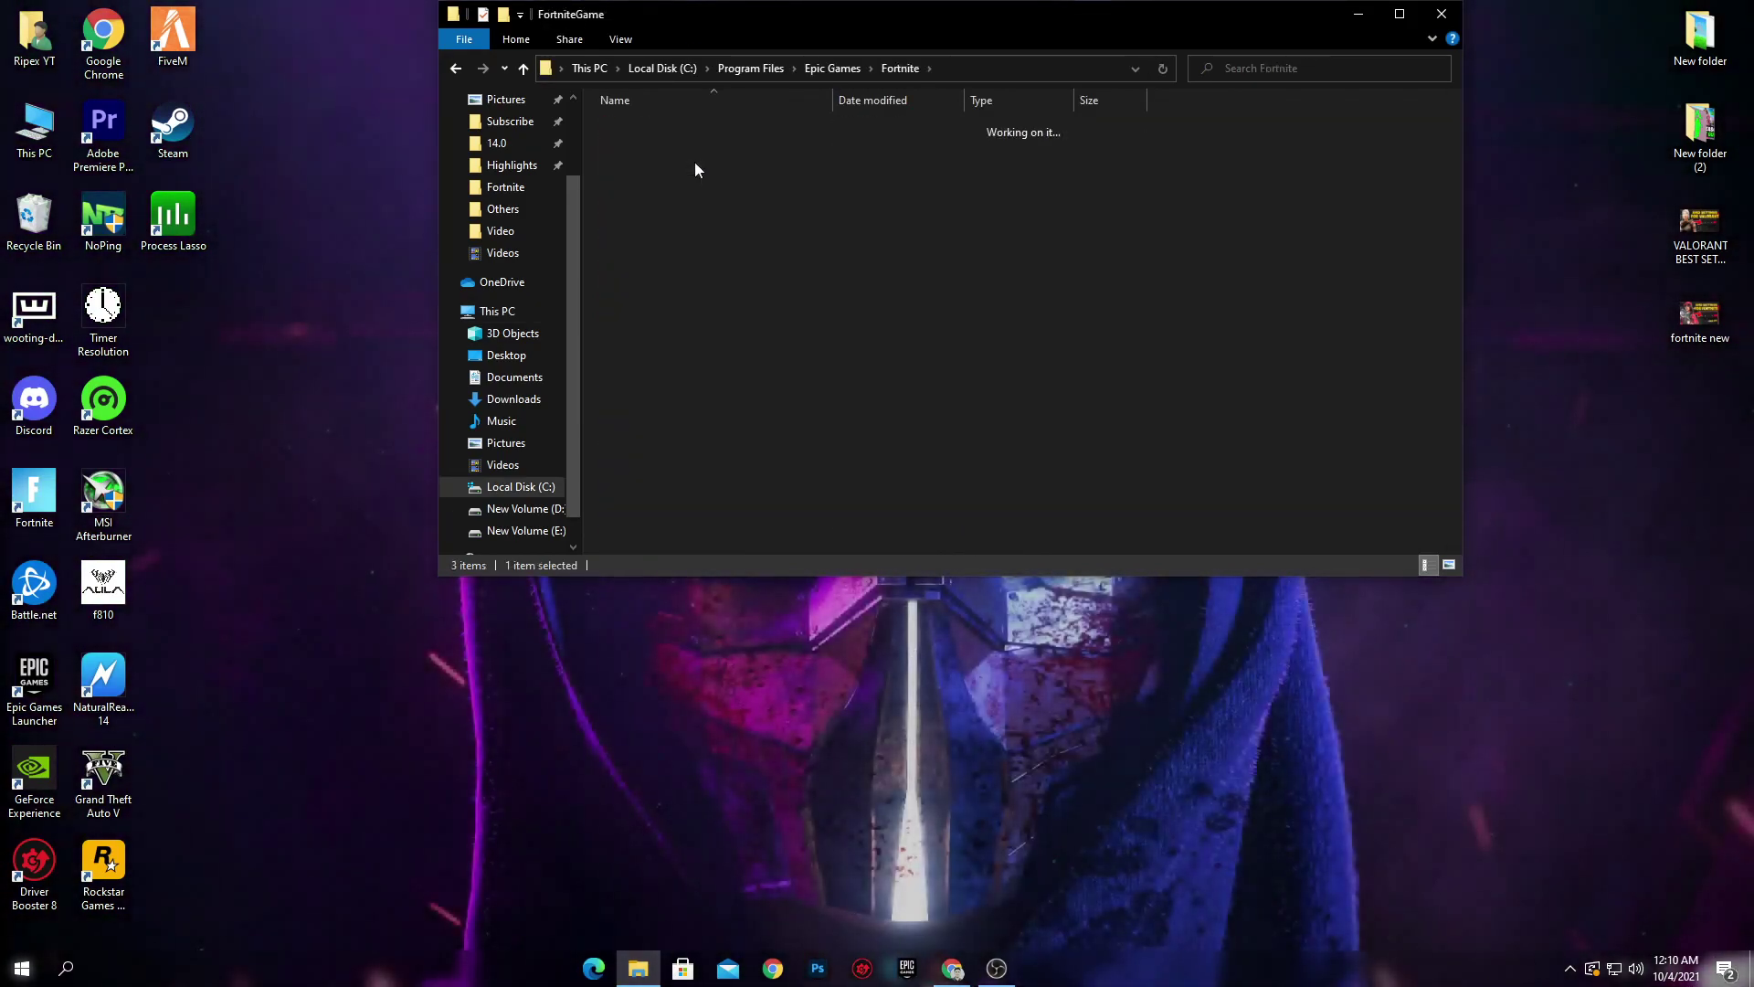
double_click(653, 128)
double_click(683, 145)
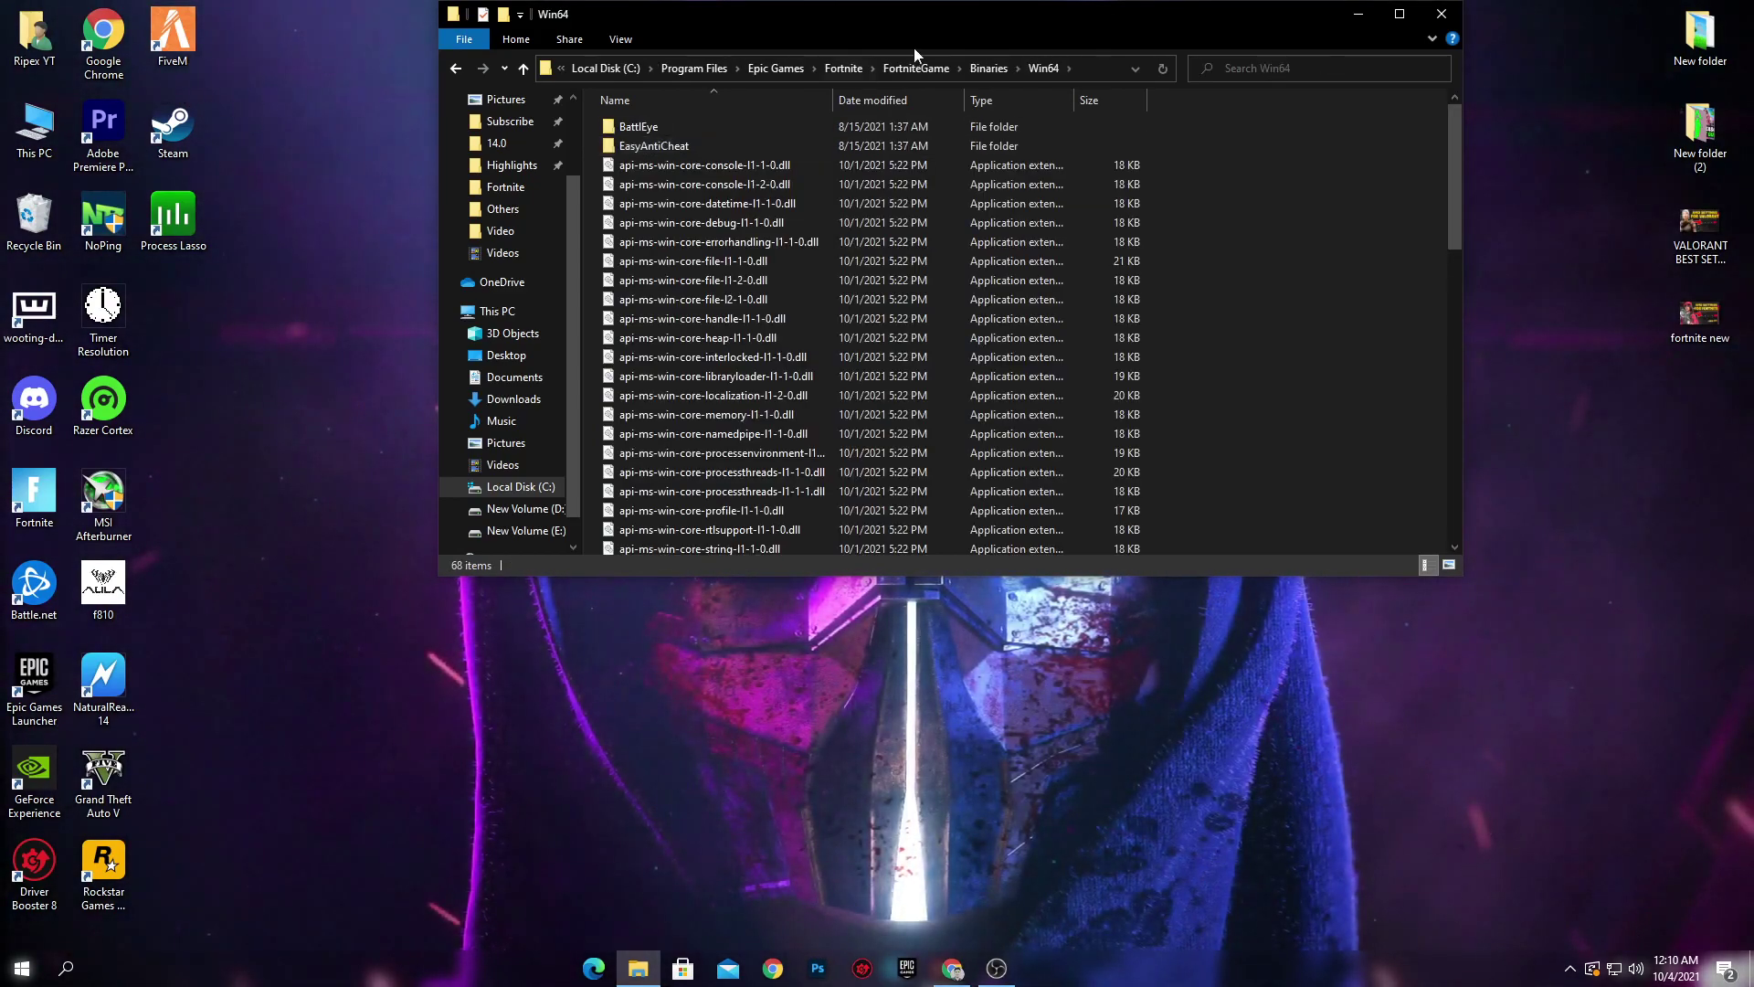
double_click(989, 13)
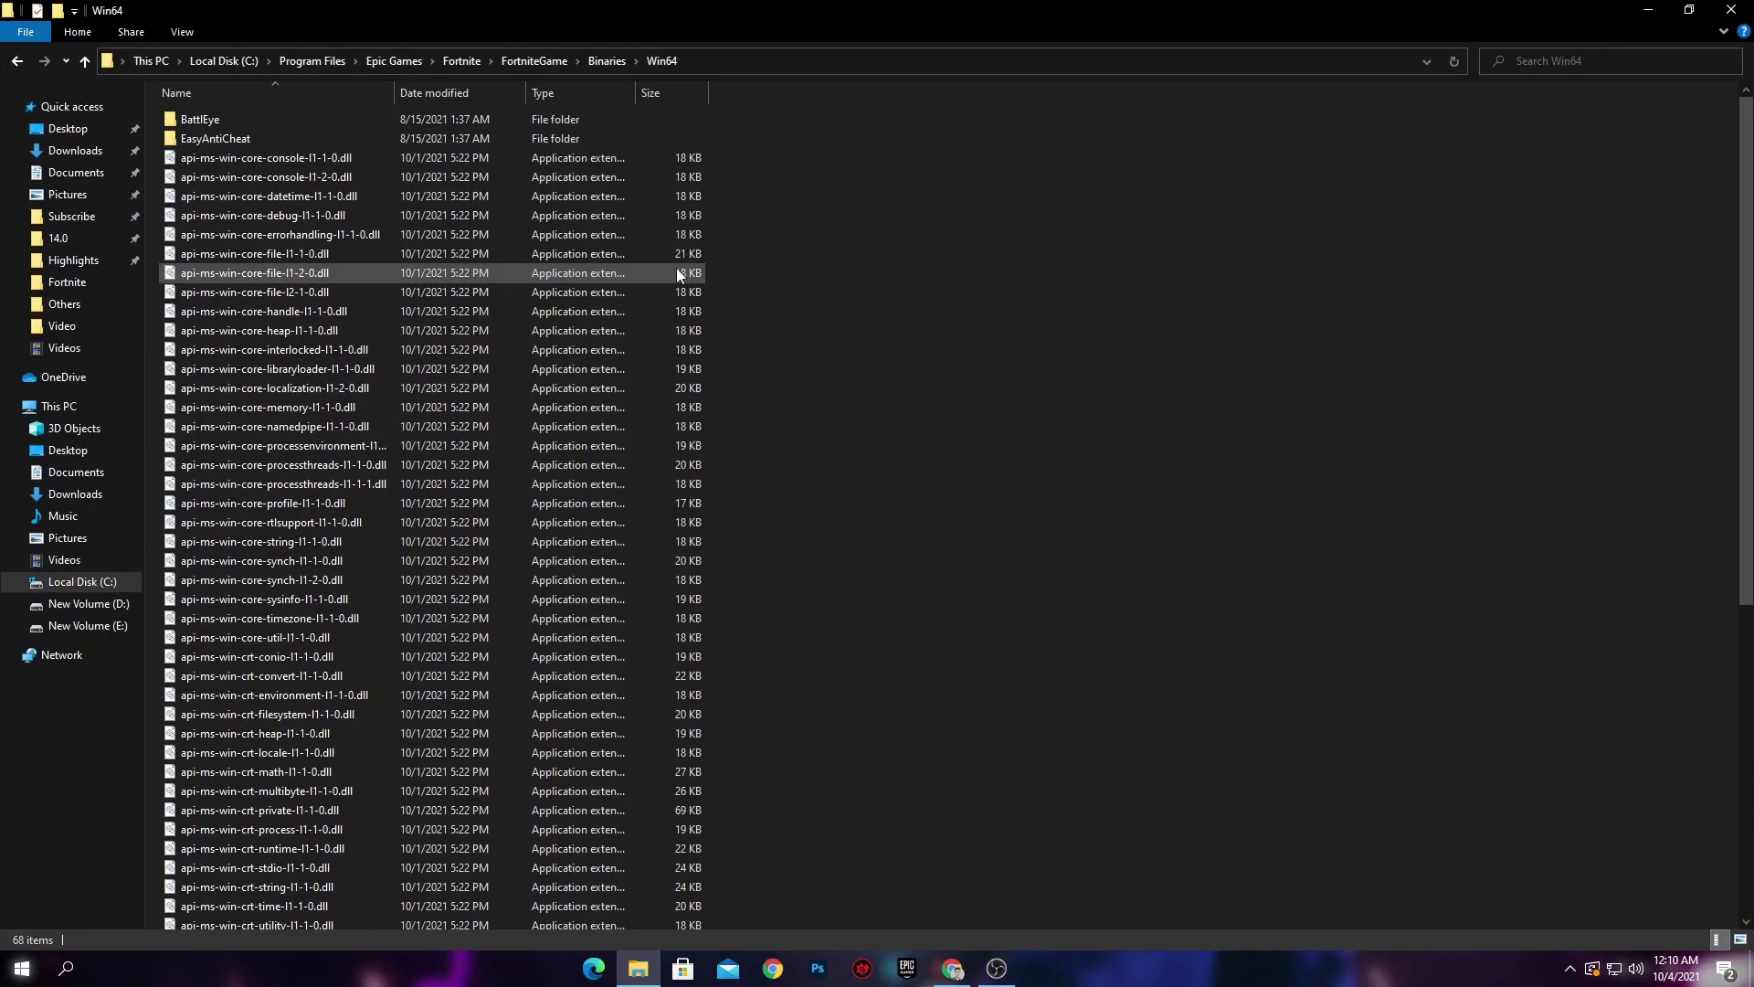
Find the Fortnite applications in the Win64 folder and open the compatibility properties of FortniteClient-Win64-Shipping.
scroll(677, 273, "down", 9)
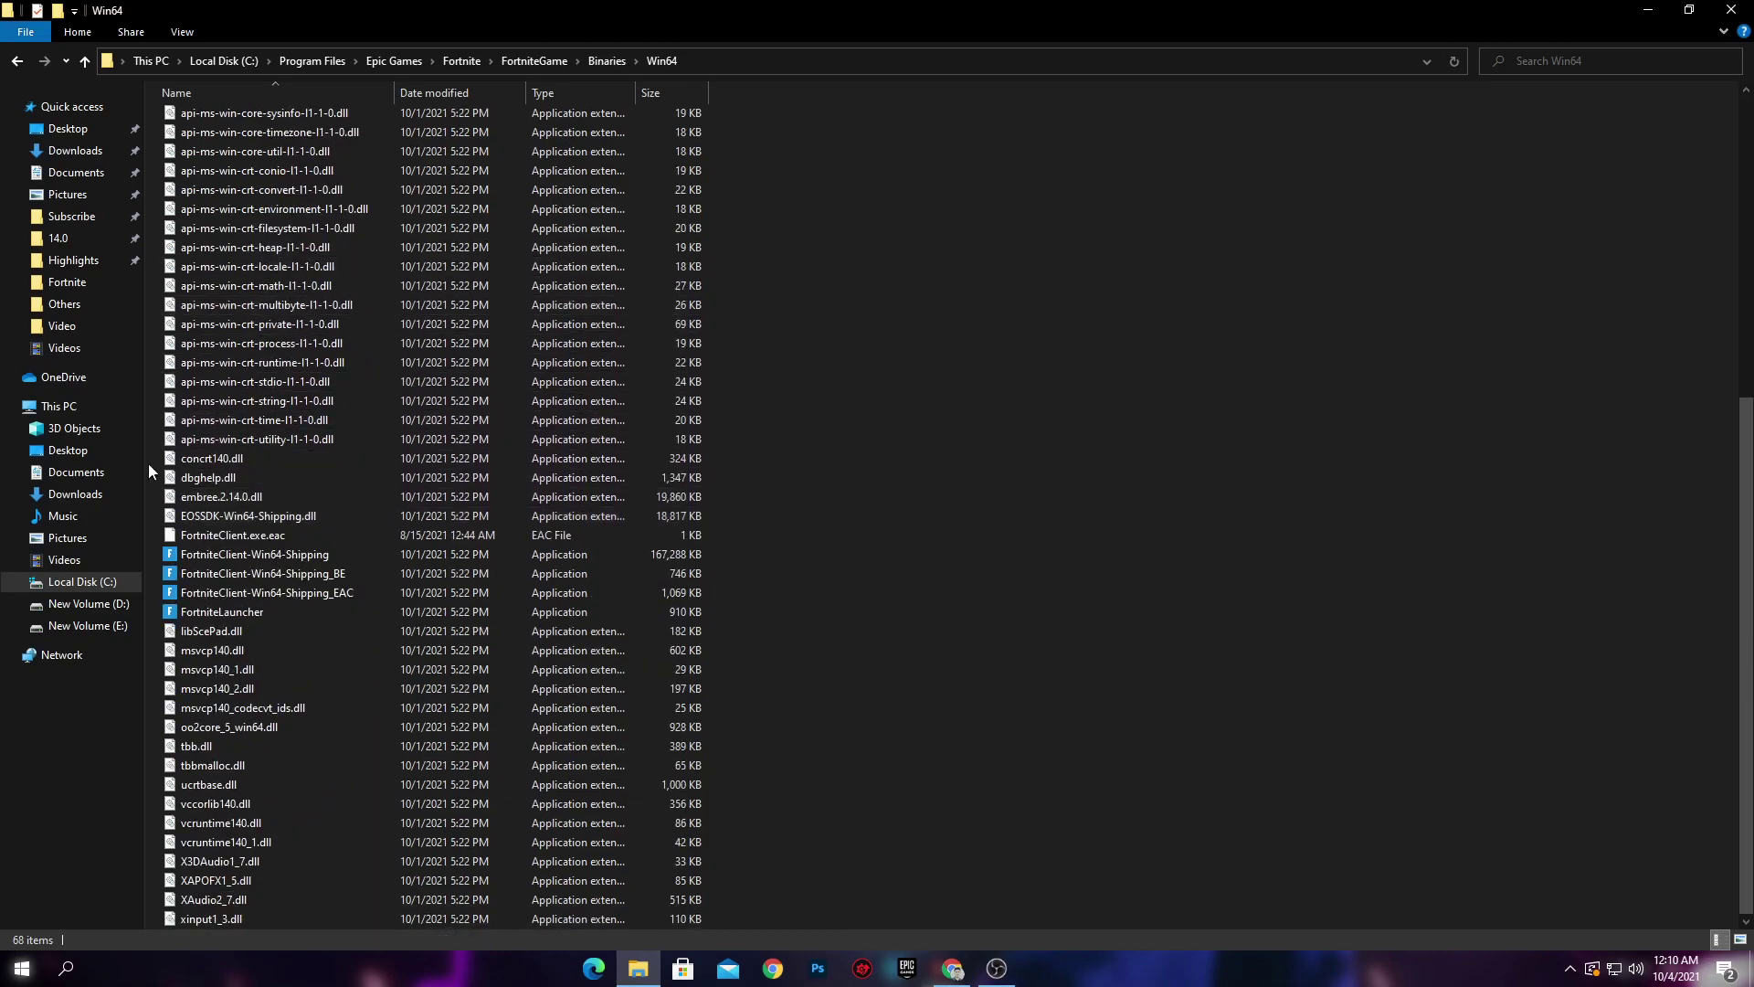
left_click_drag(743, 552, 456, 605)
left_click(845, 594)
left_click(205, 559)
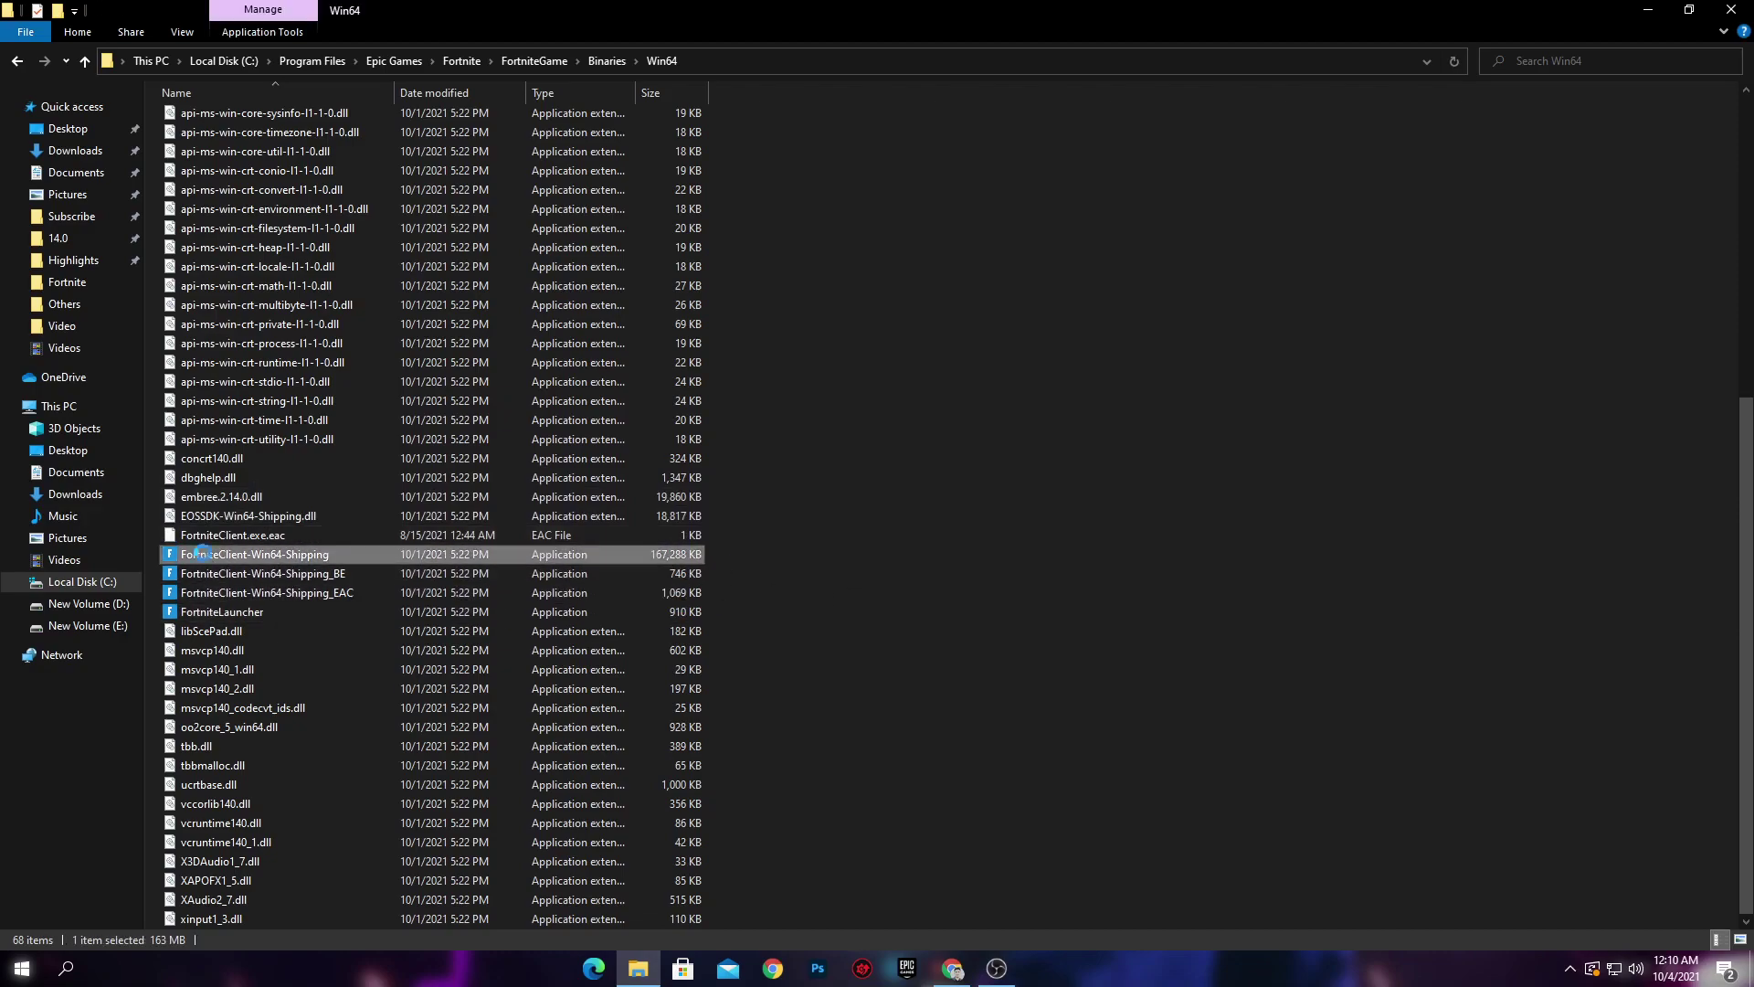
right_click(205, 559)
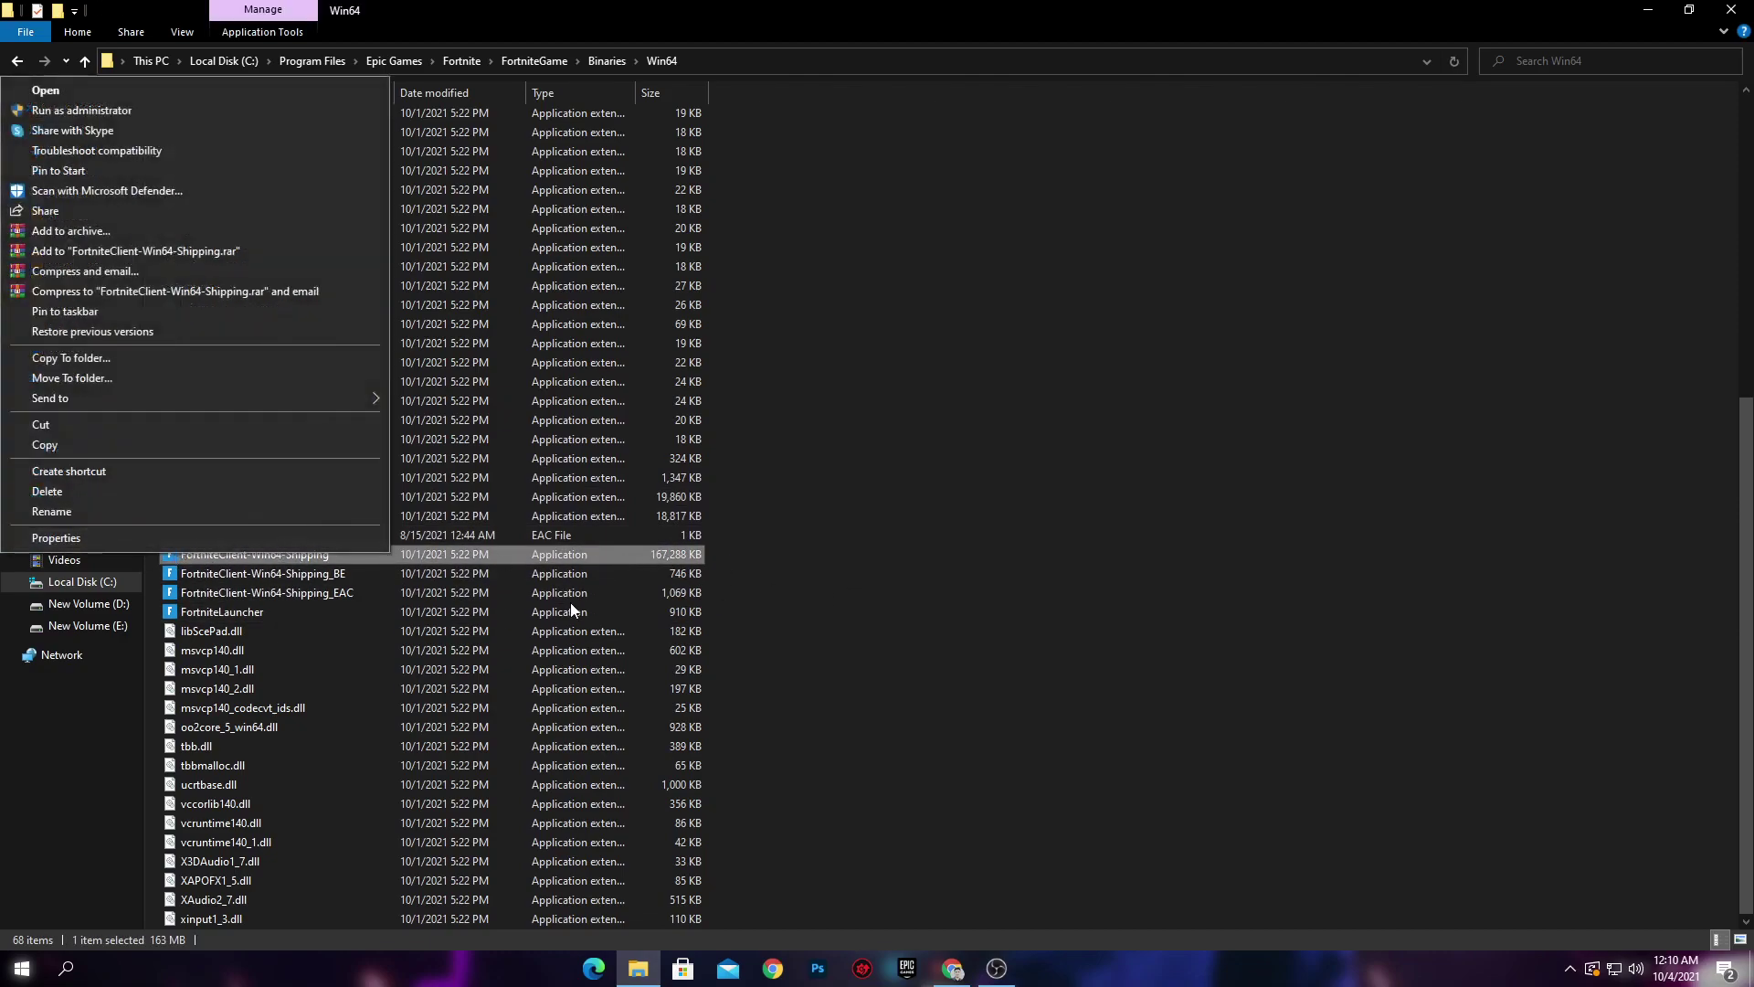
left_click(95, 537)
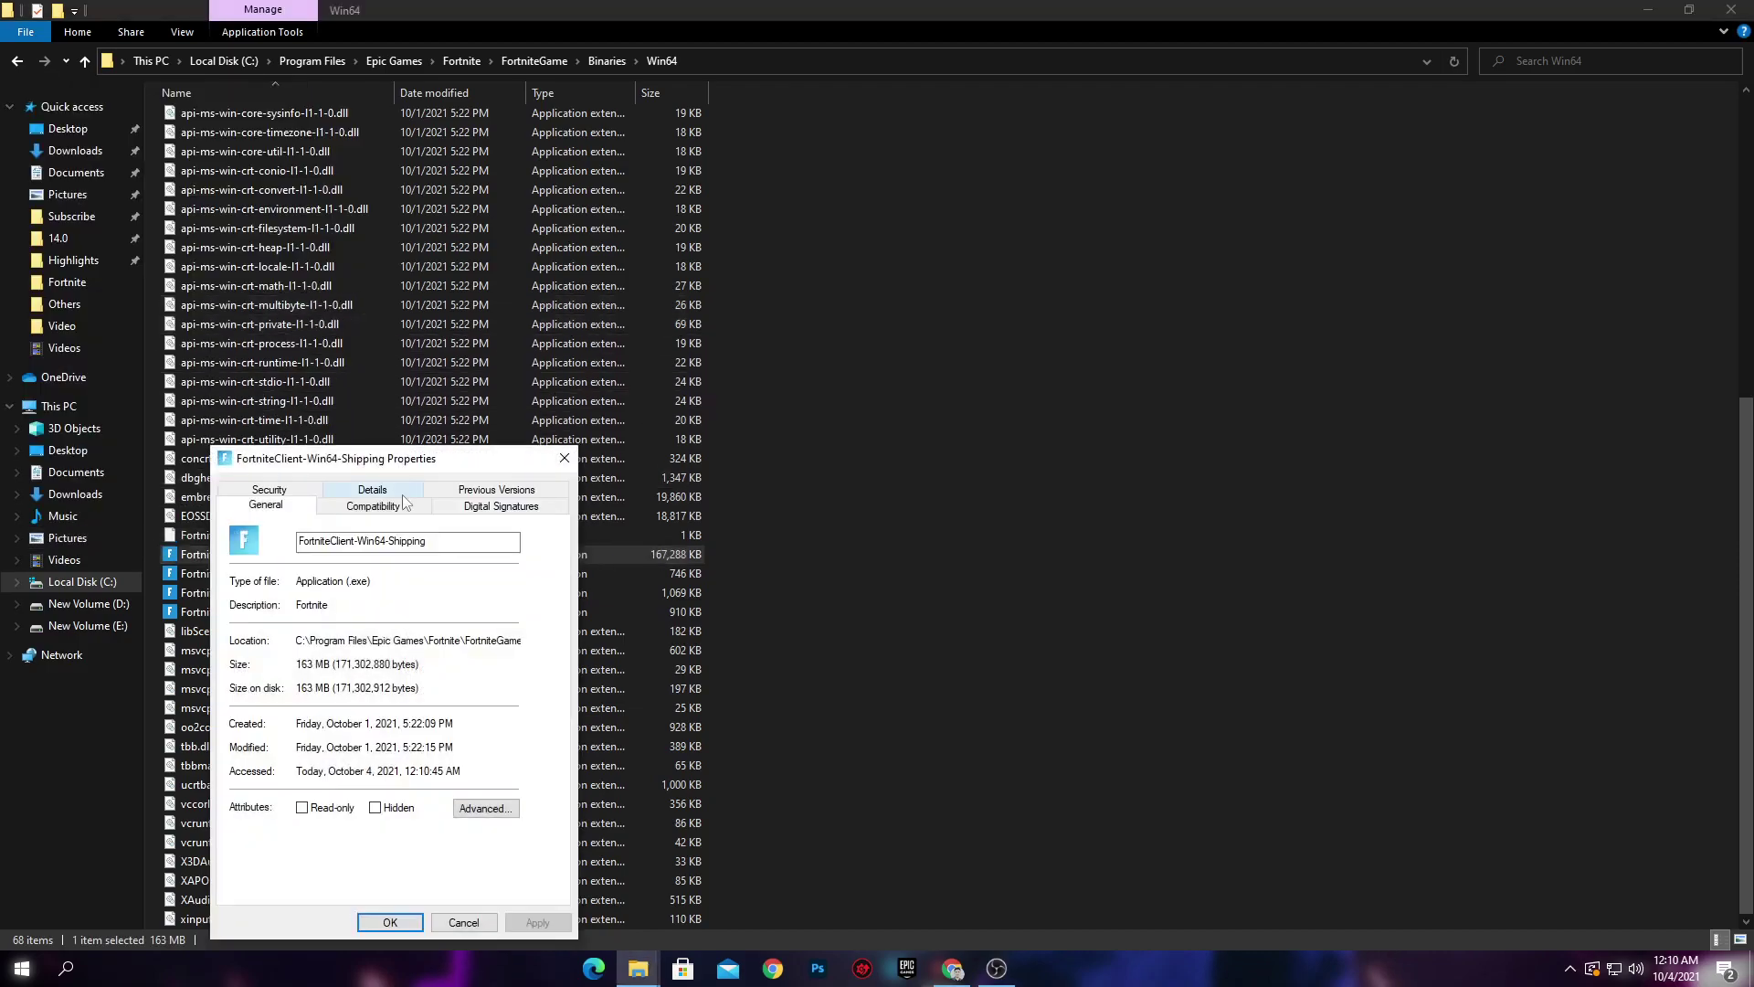
left_click(386, 511)
left_click_drag(383, 467, 605, 298)
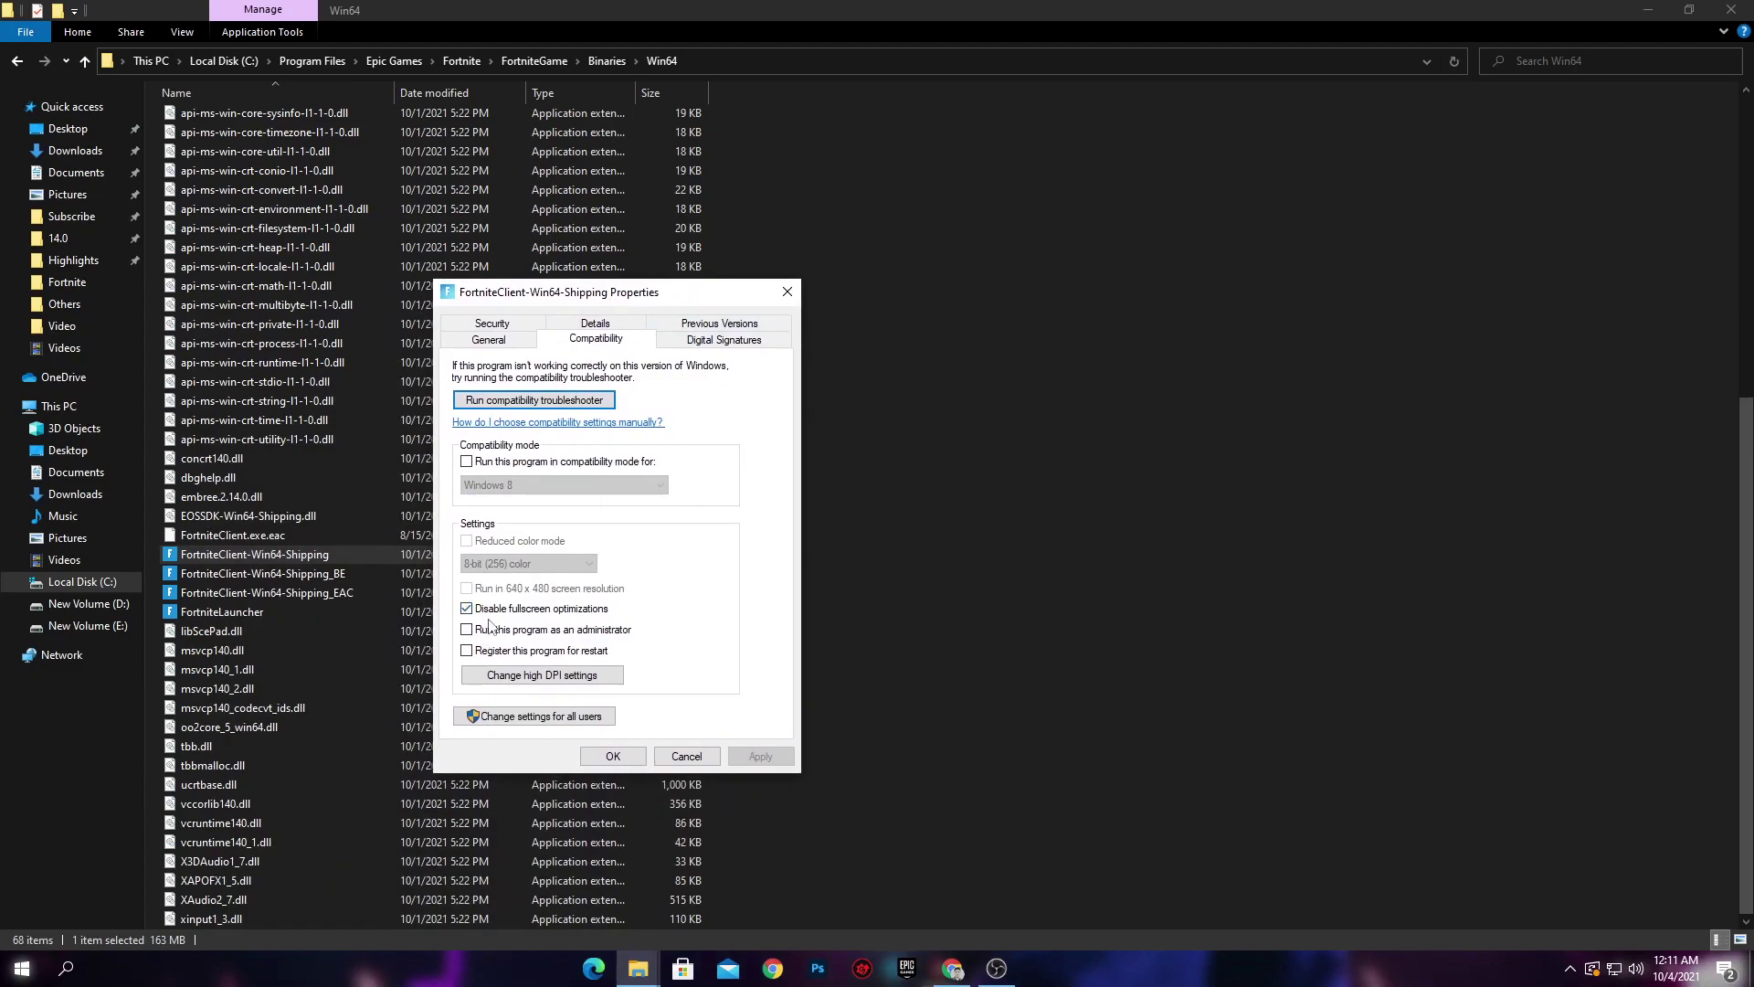
Review and accept the high DPI scaling override settings of FortniteClient-Win64-Shipping, and close the Win64 folder.
left_click(521, 676)
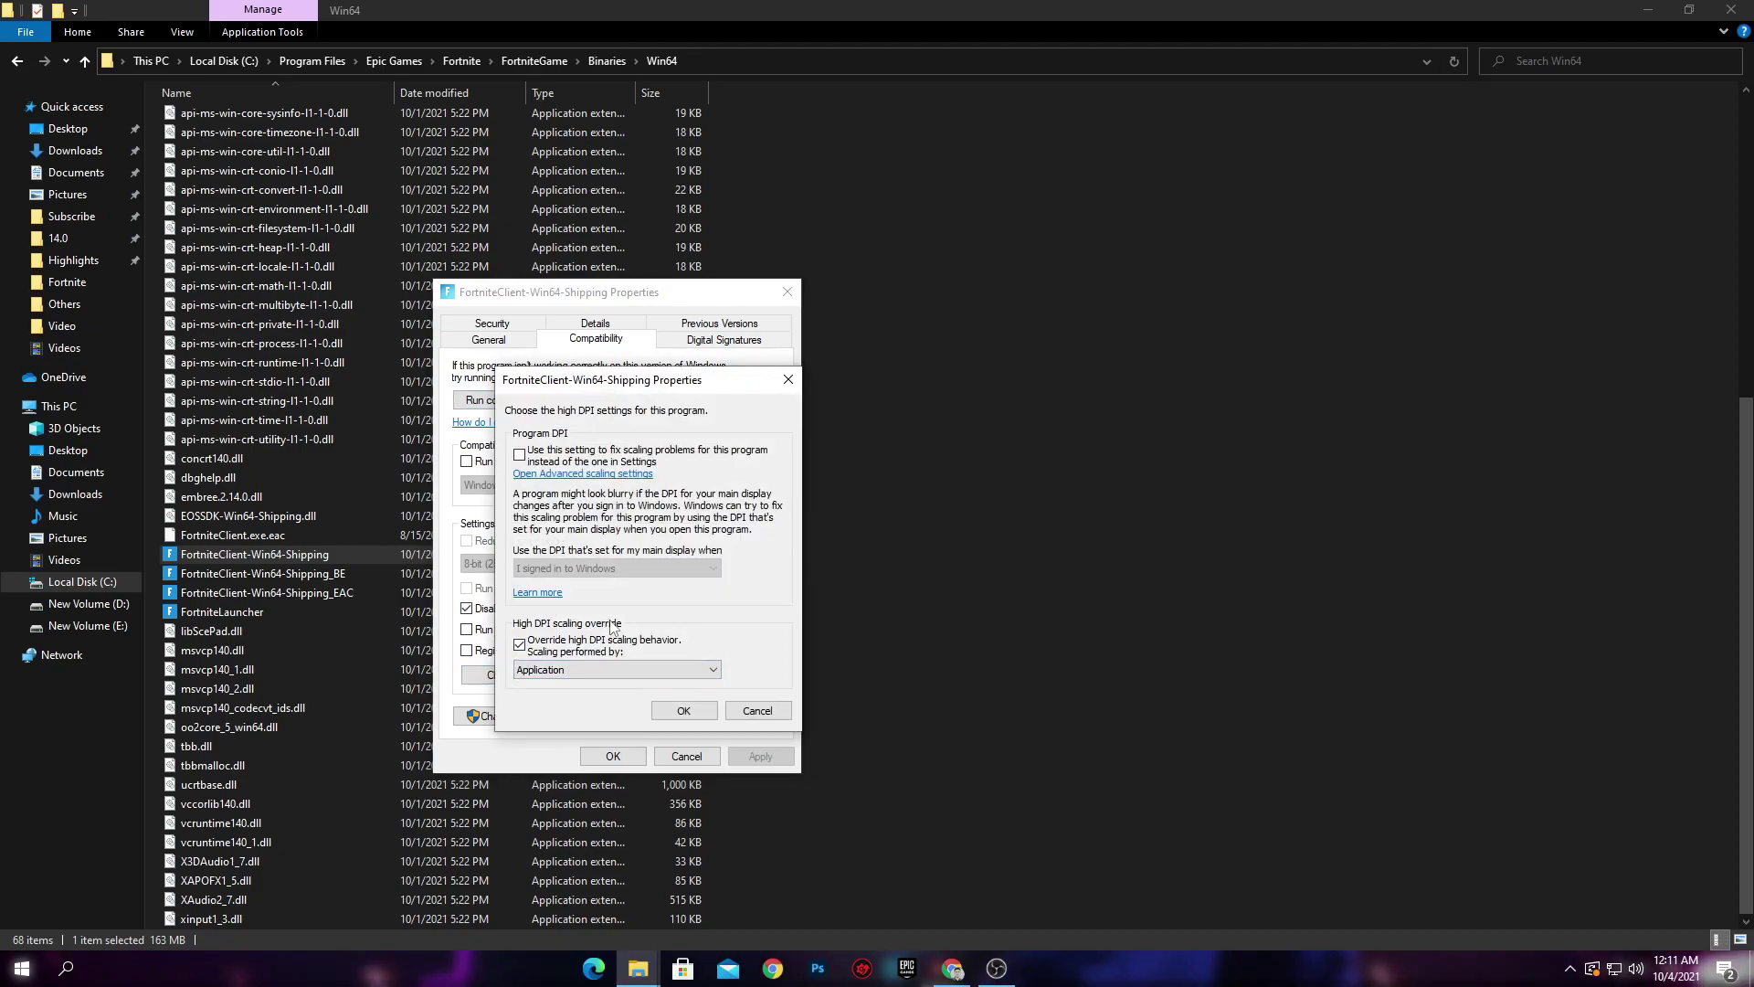
left_click(682, 711)
left_click(625, 760)
left_click_drag(740, 558, 608, 617)
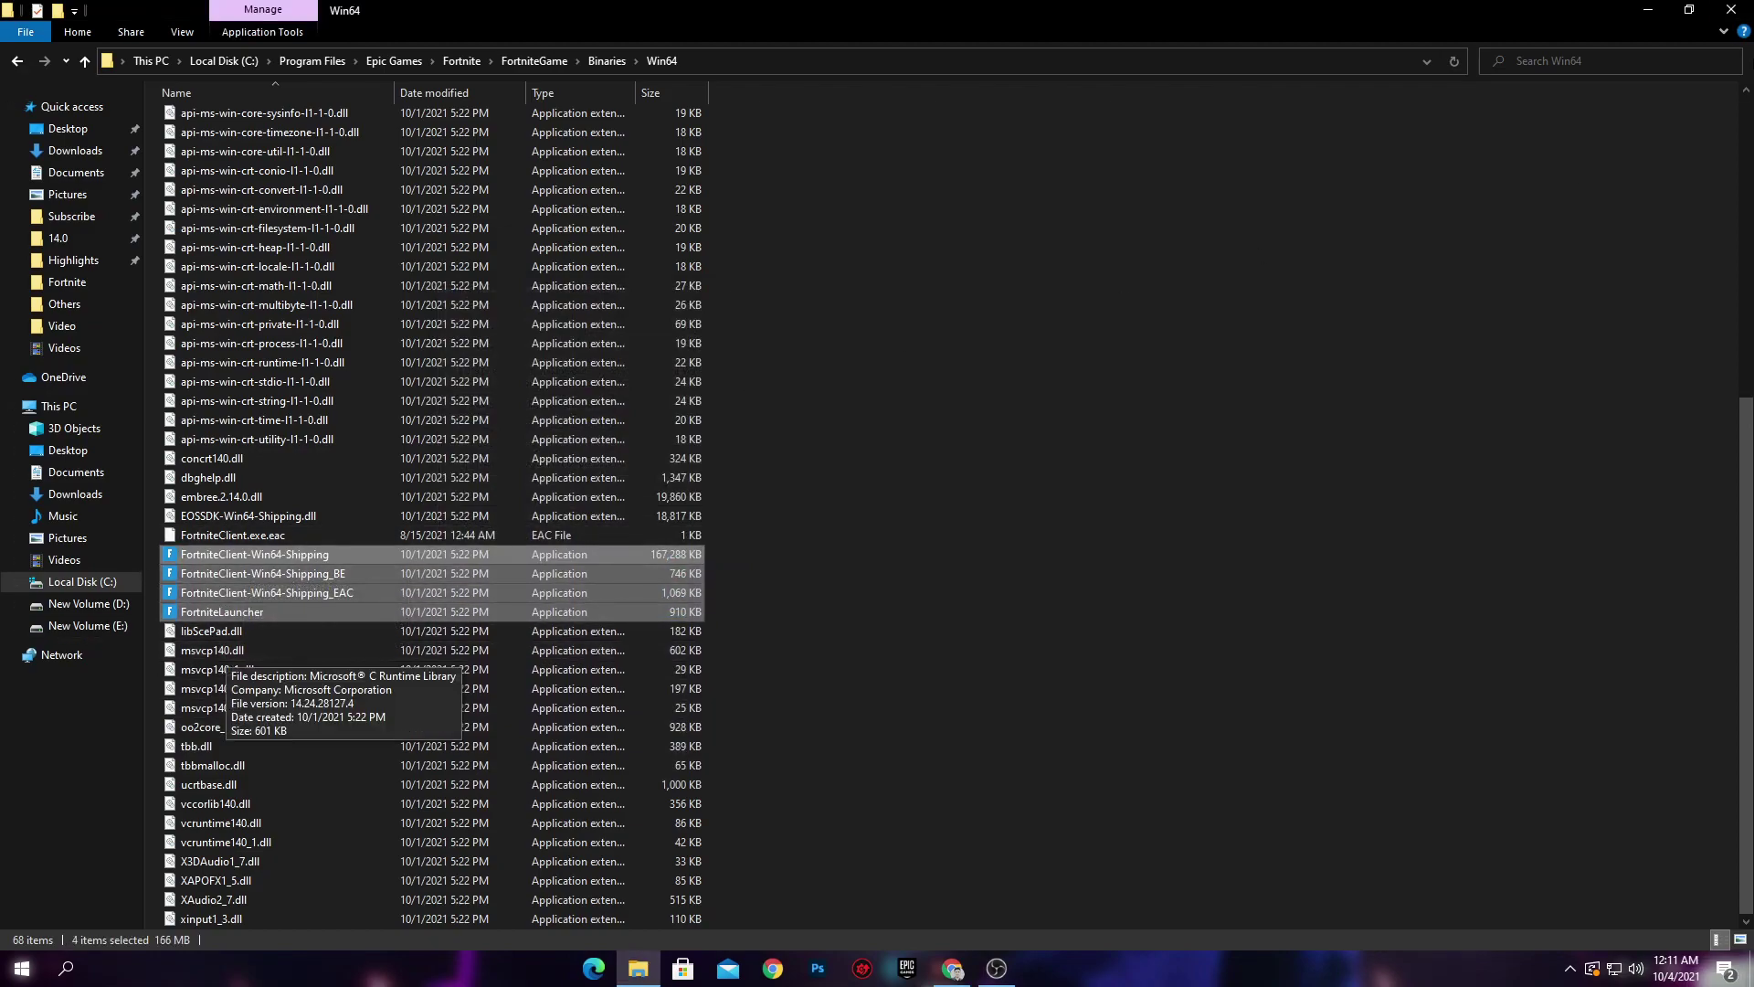
left_click(1731, 10)
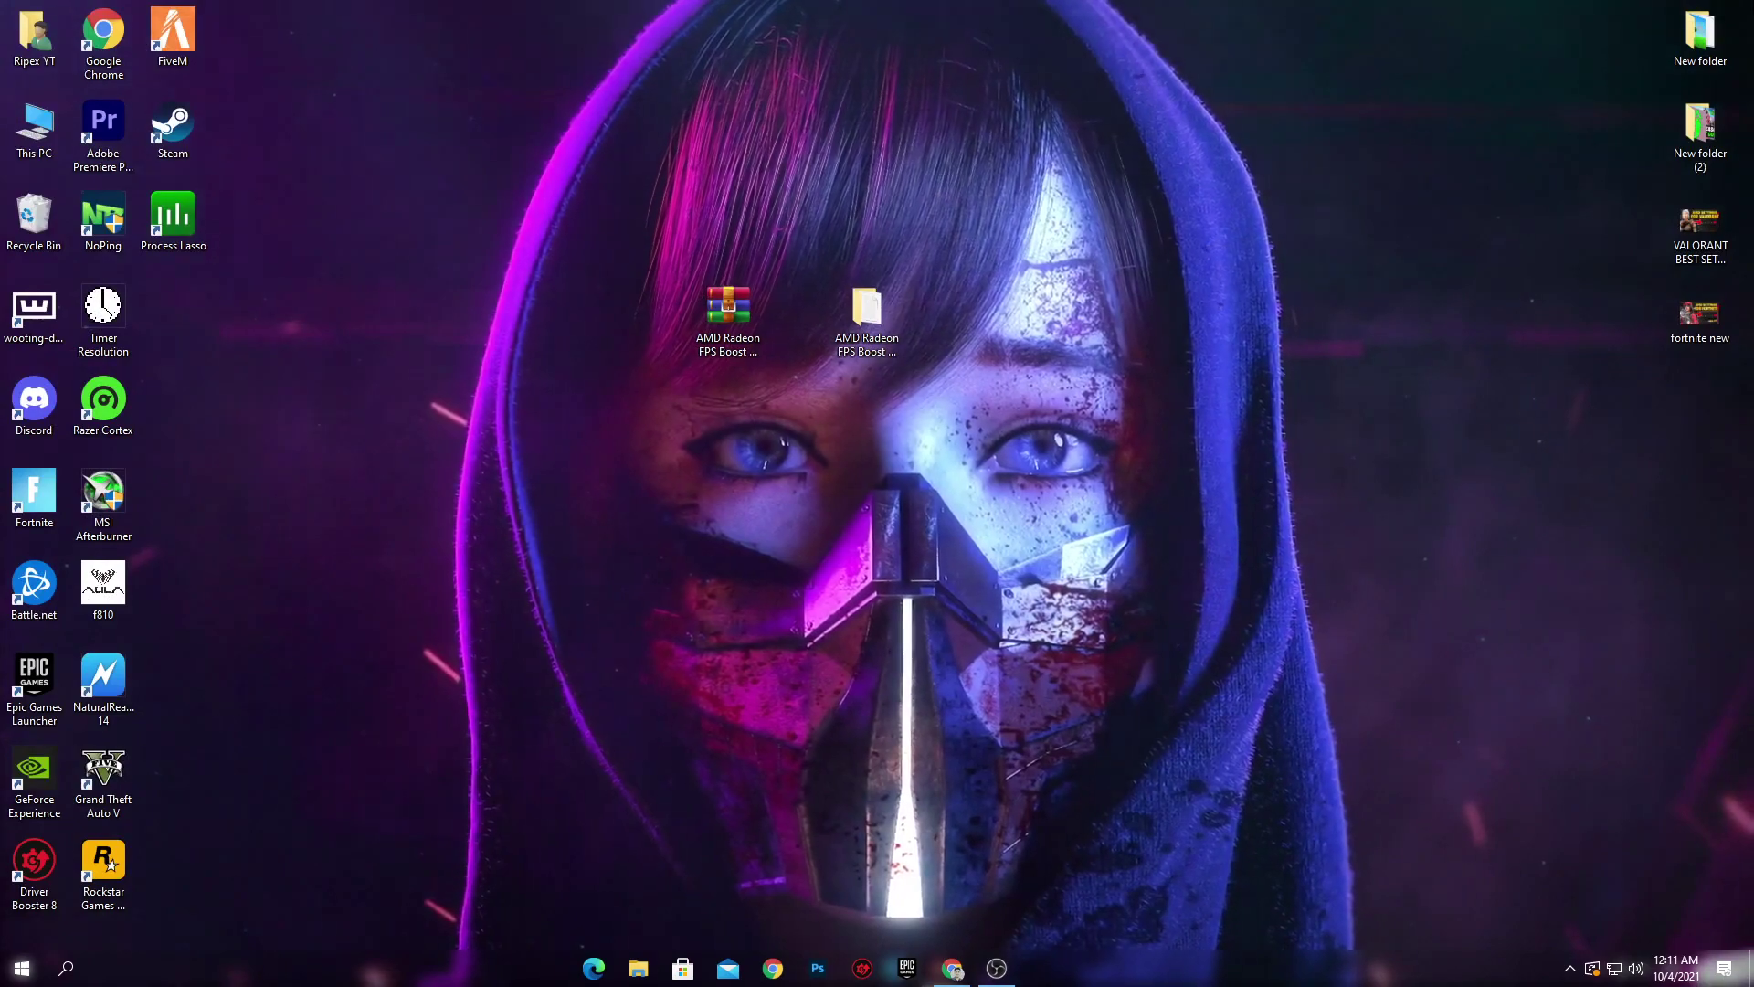